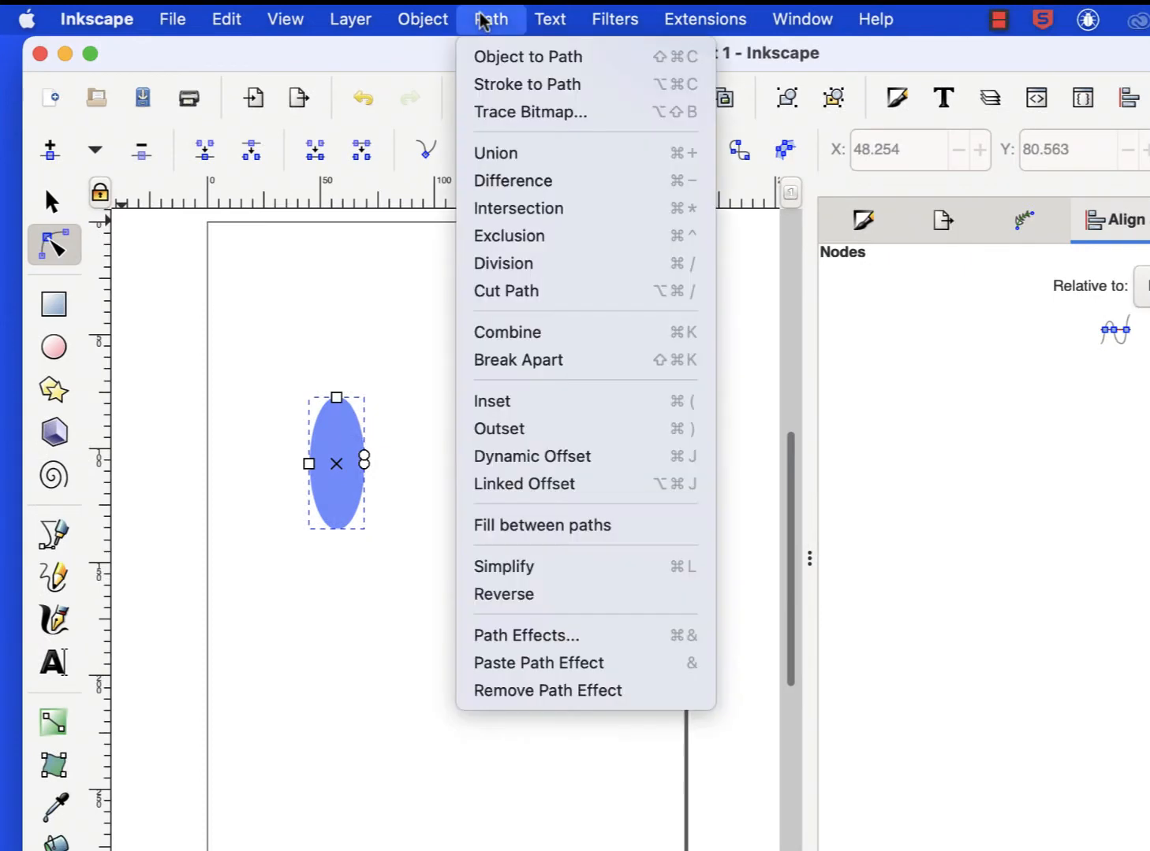
Rotate the upright blue ellipse slightly counterclockwise about its centre
click(492, 88)
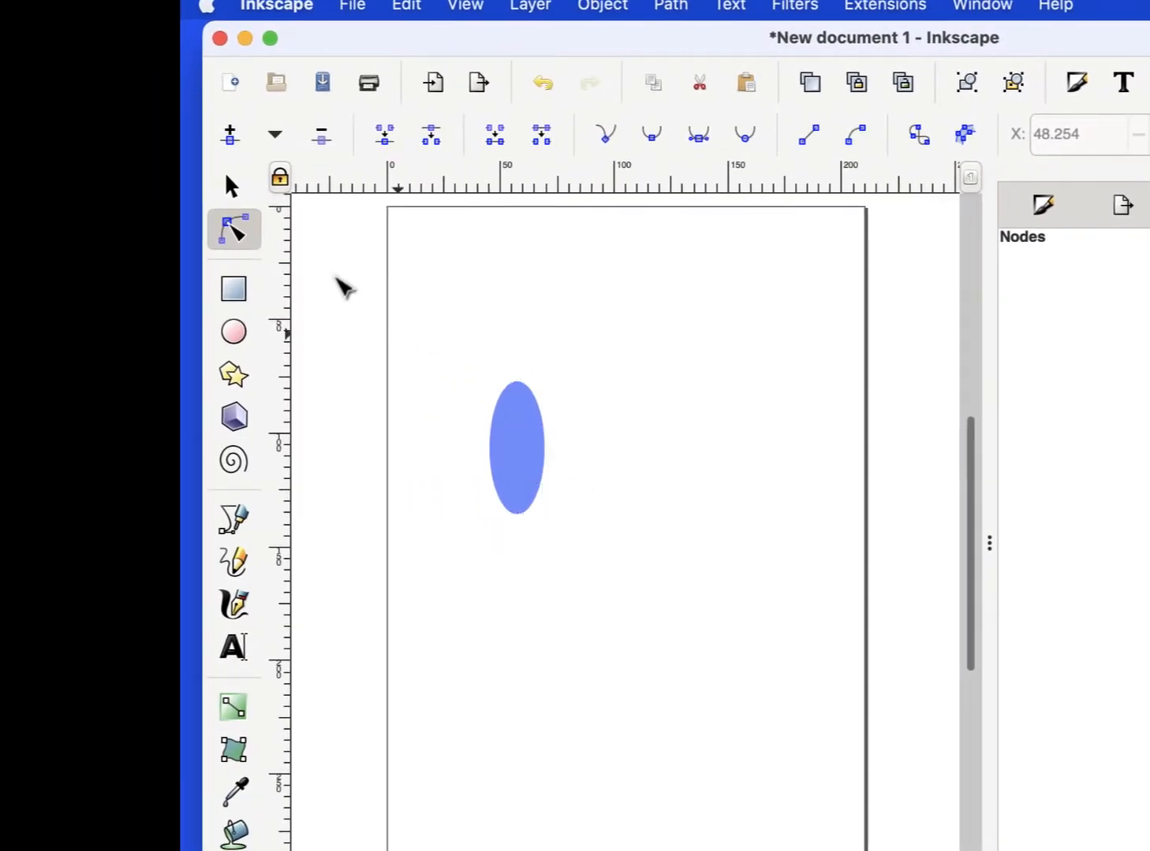
click(231, 187)
click(524, 520)
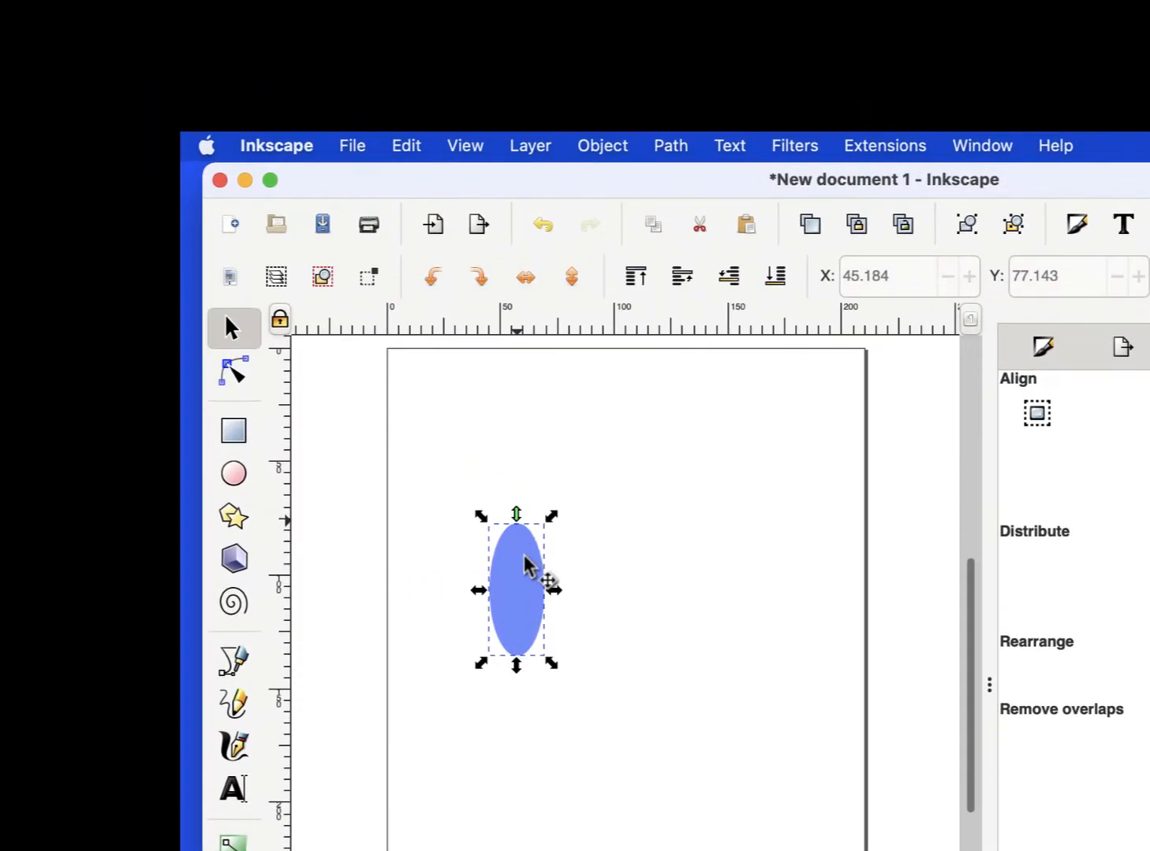
click(526, 562)
drag(553, 522, 539, 522)
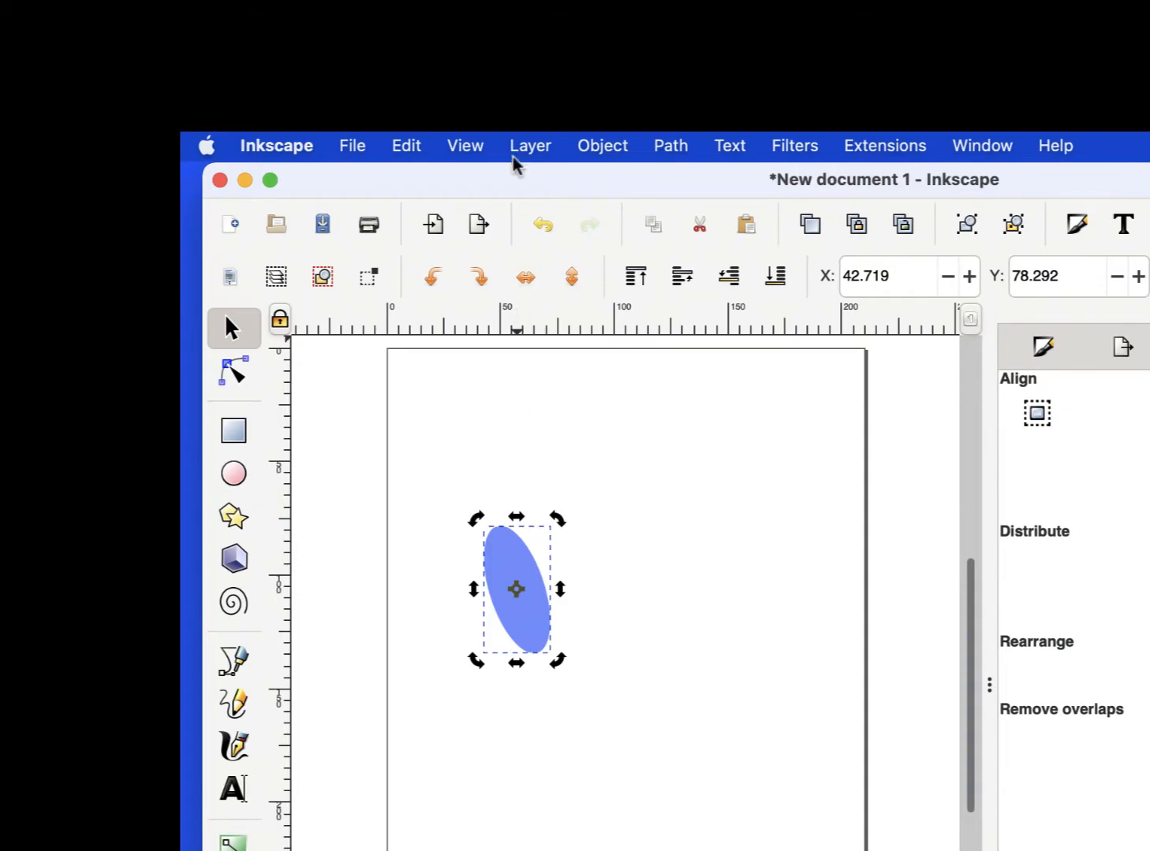
Duplicate the tilted ellipse, flipping the copy horizontally and placing it right beside the original to form a V
click(404, 149)
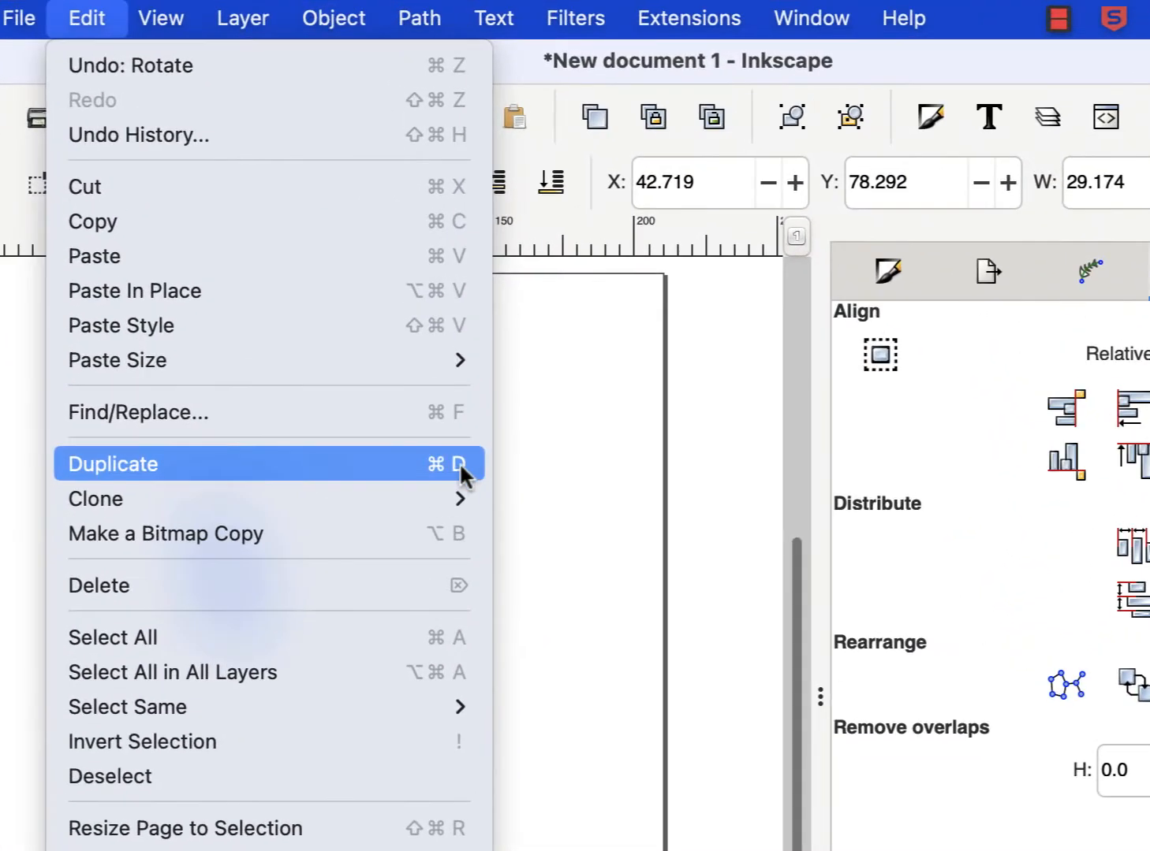
click(439, 317)
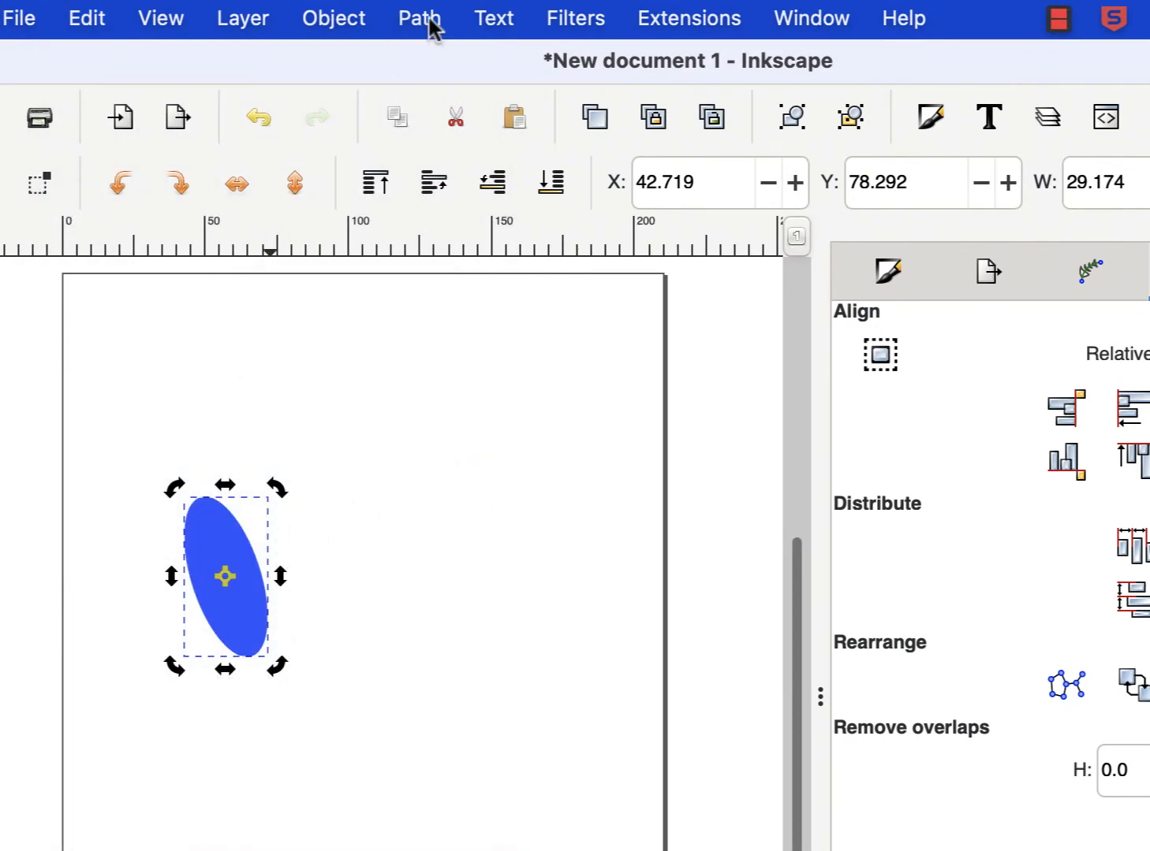
click(333, 18)
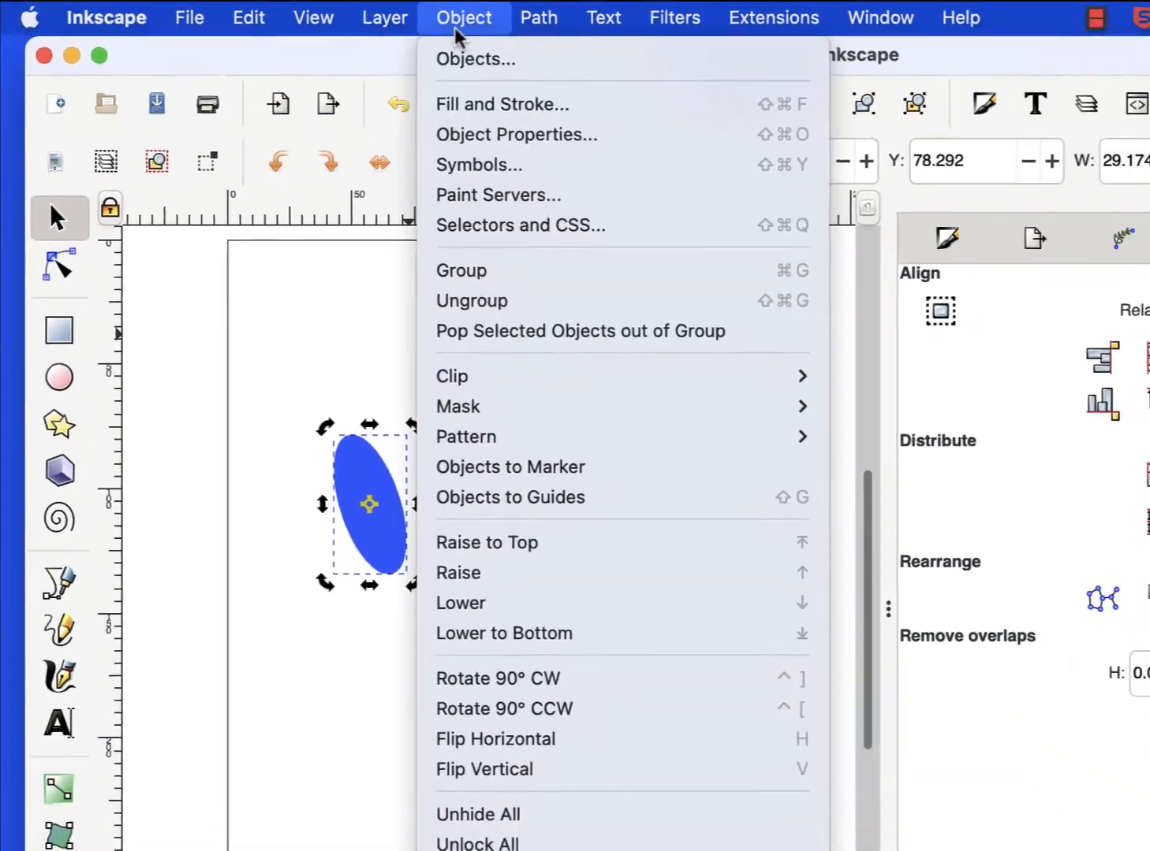
mouse_move(446, 446)
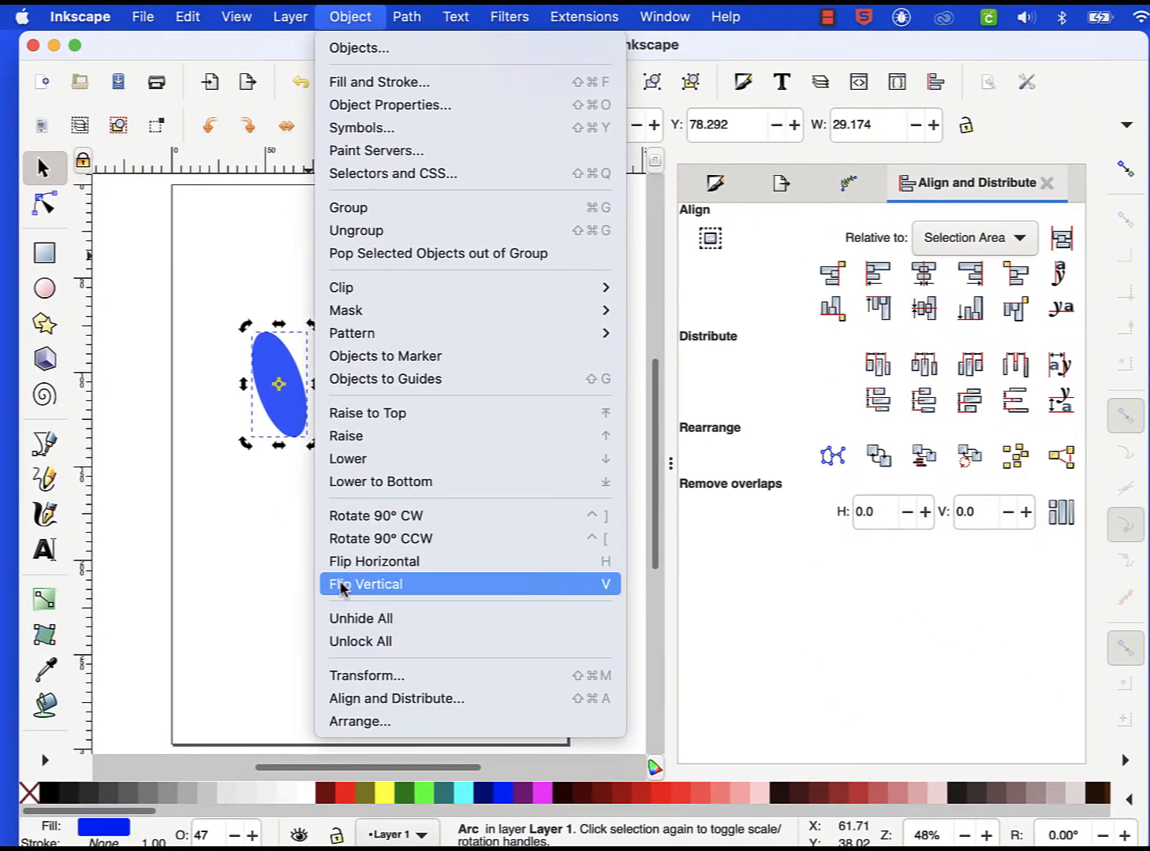
click(347, 562)
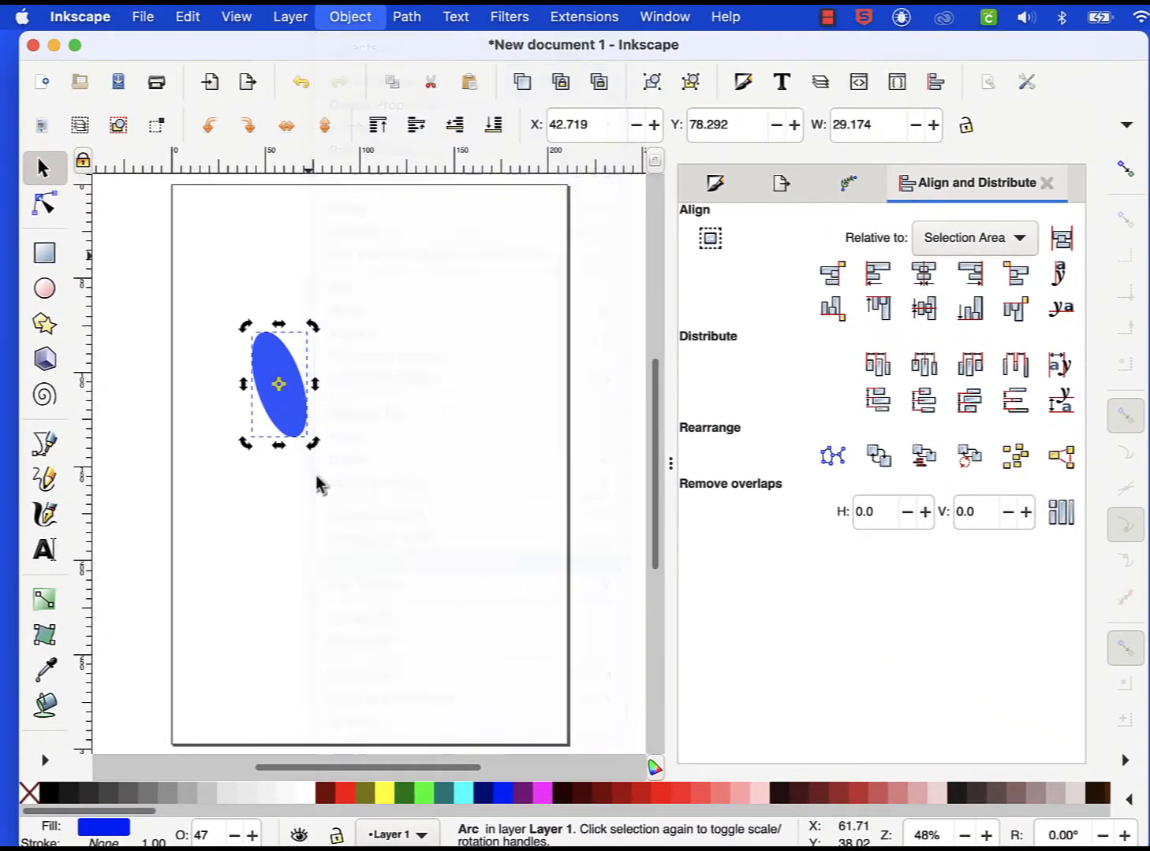
click(315, 391)
drag(289, 381, 350, 386)
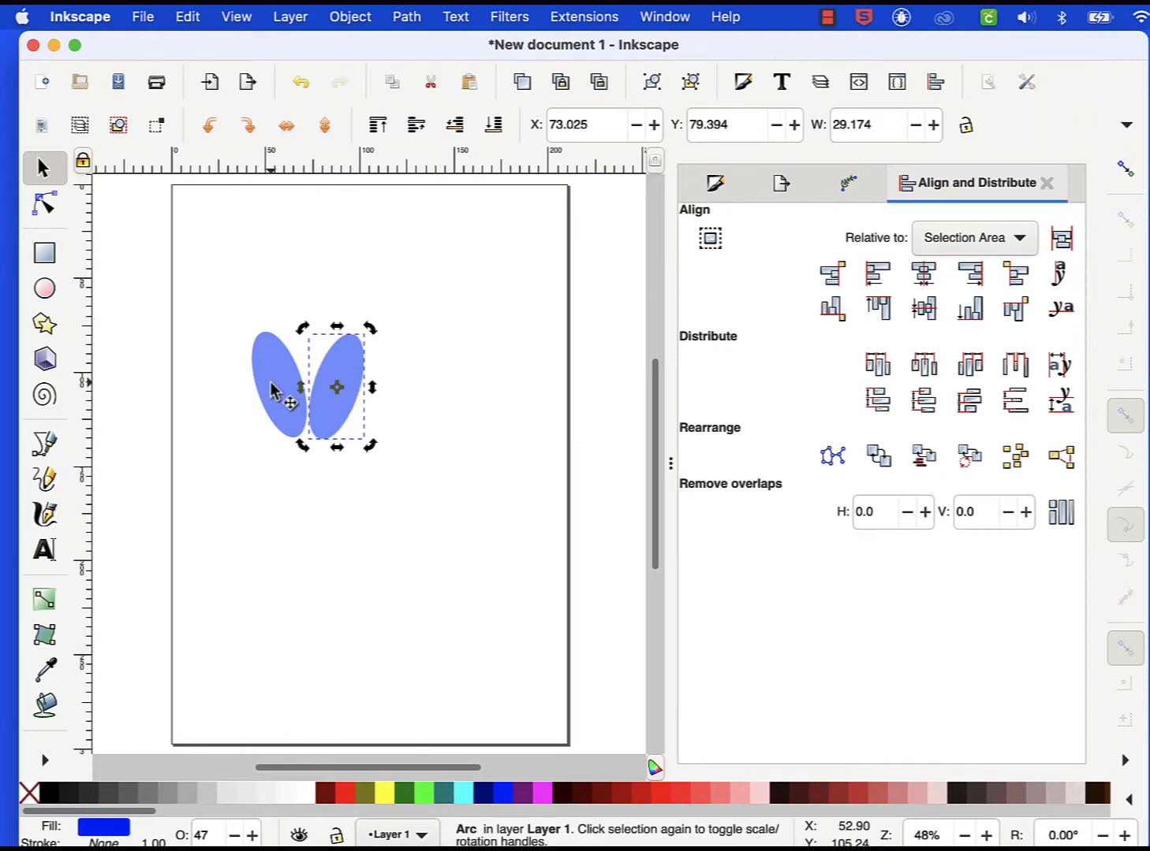
Align the centres of the two ellipses on a common horizontal axis, relative to the selection area
key(shift)
shift+click(271, 391)
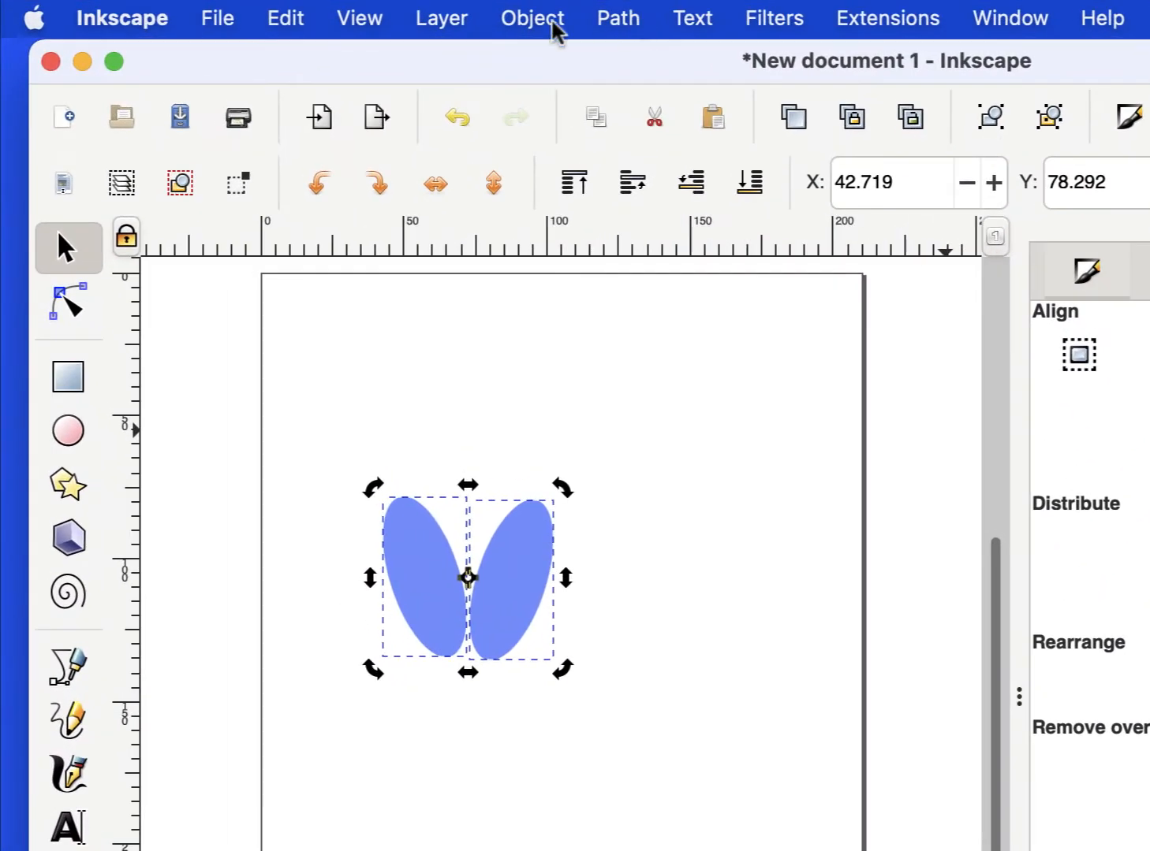
click(350, 16)
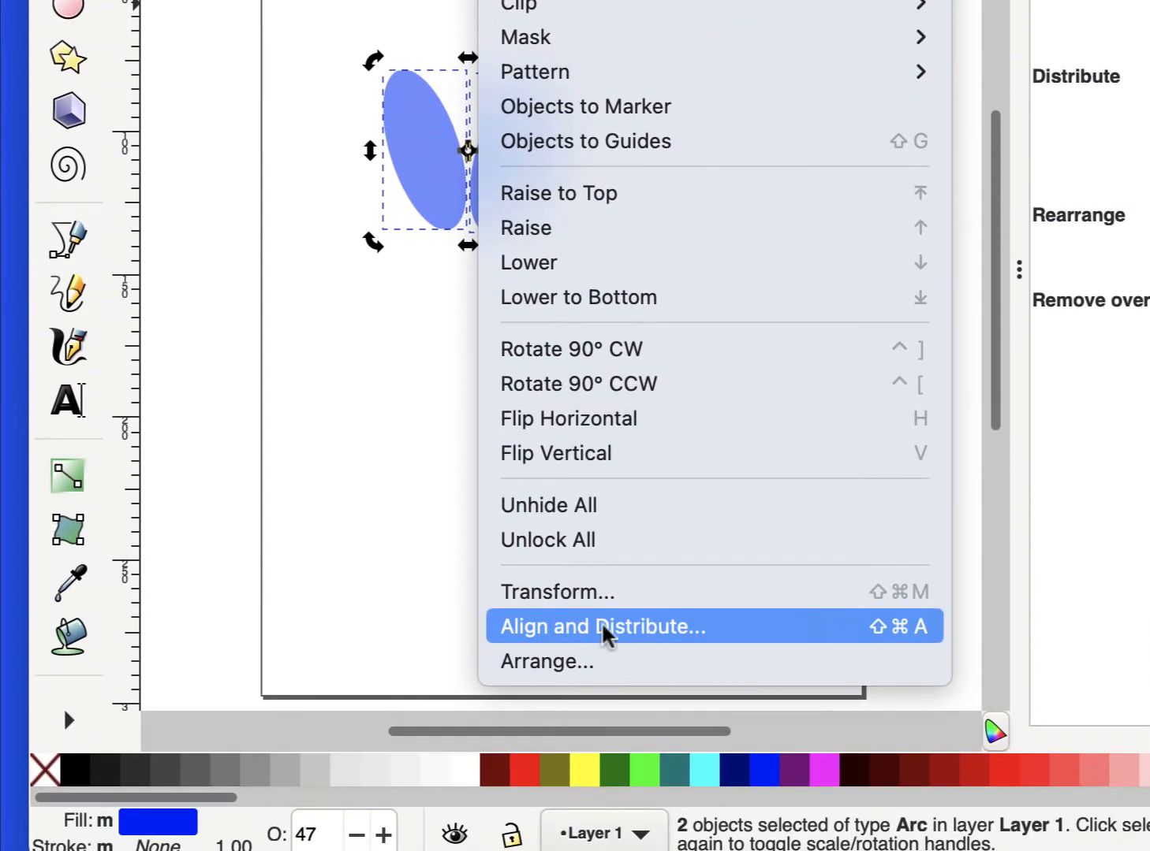
click(635, 628)
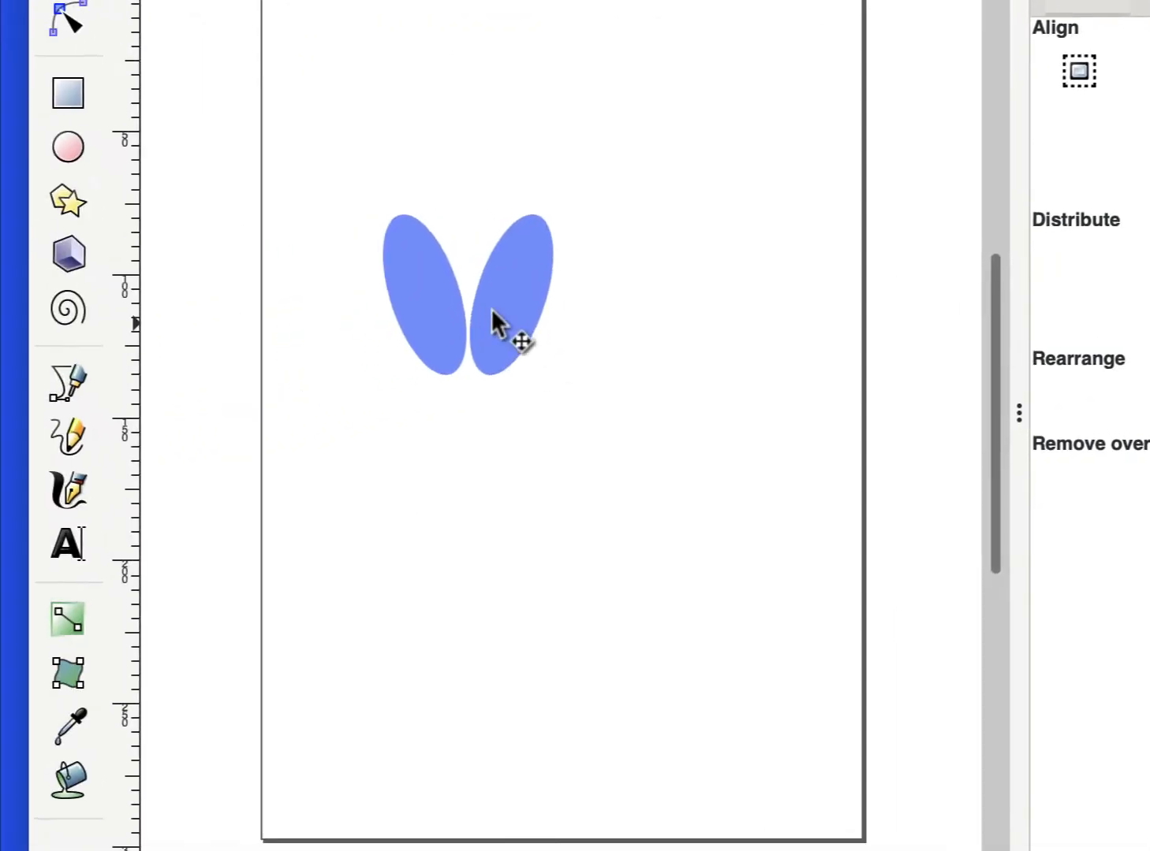
drag(505, 389, 506, 410)
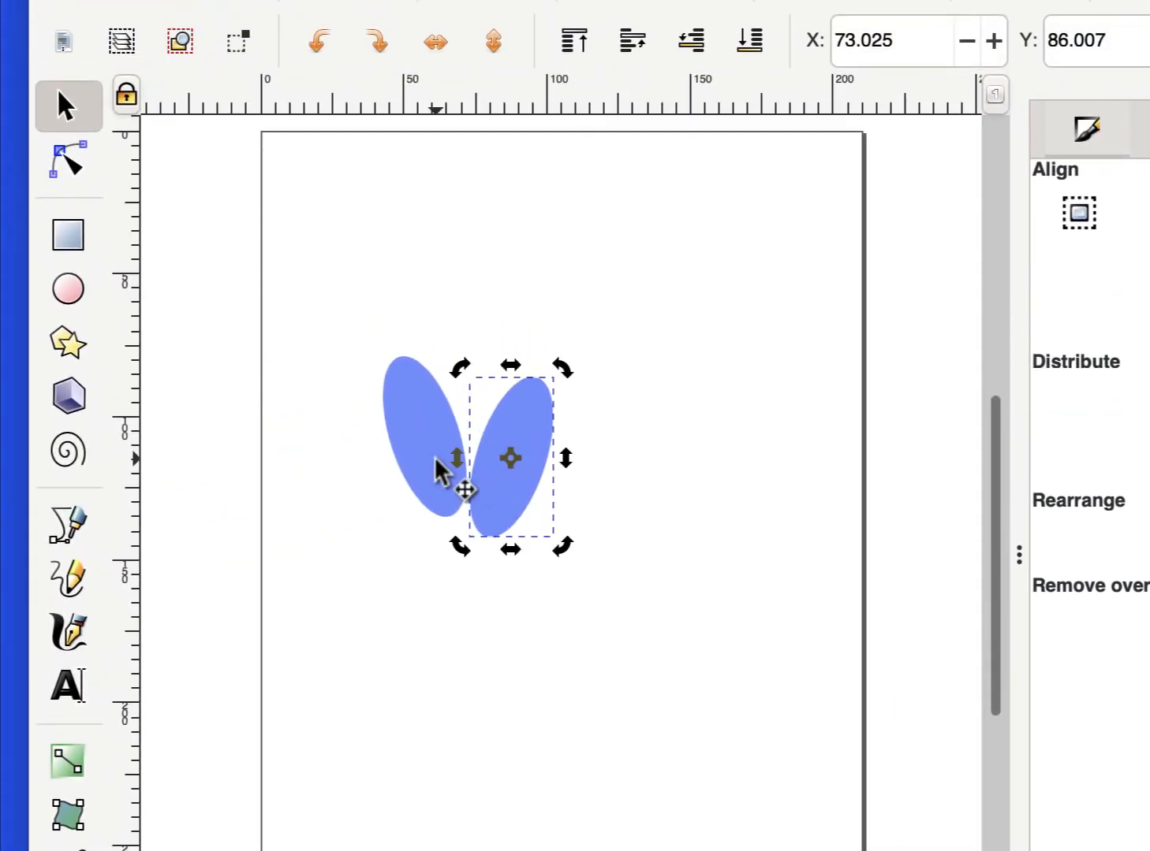
shift+click(436, 459)
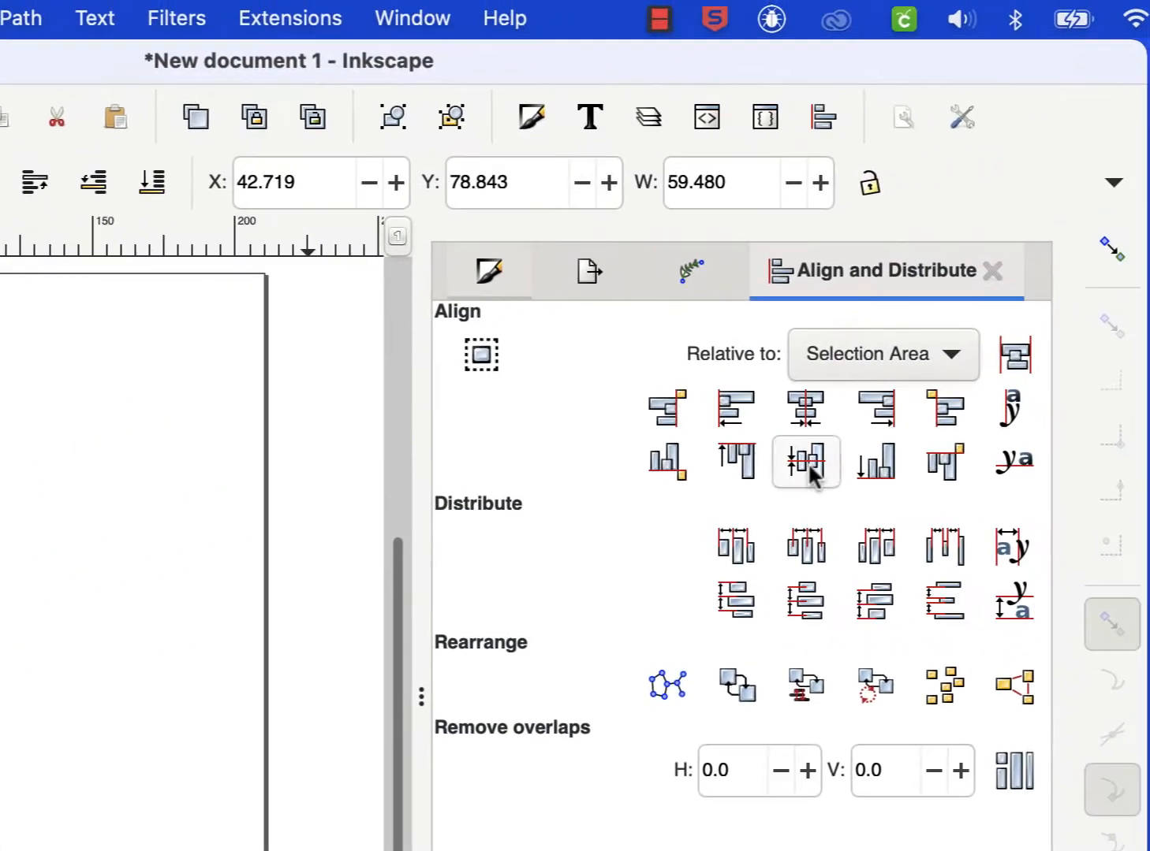
click(1106, 390)
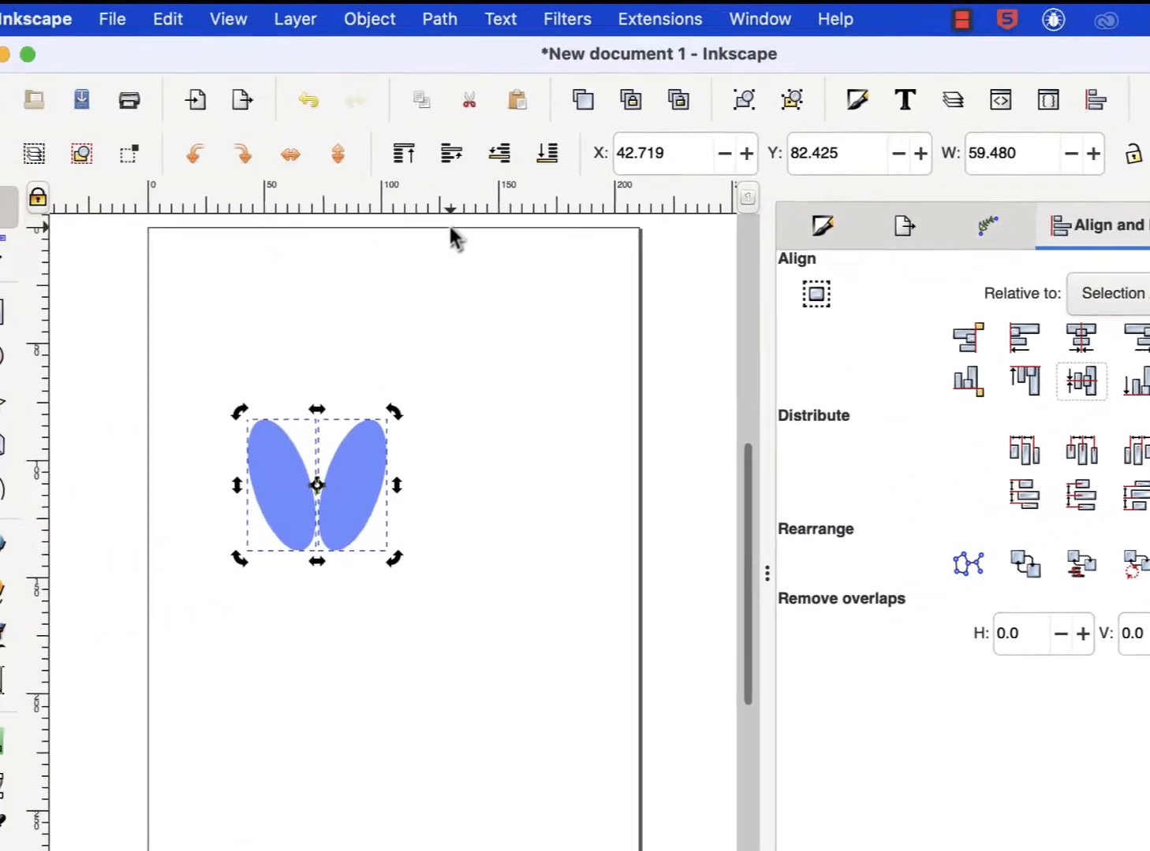
Union the two ellipses into a single path and display its nodes
click(496, 22)
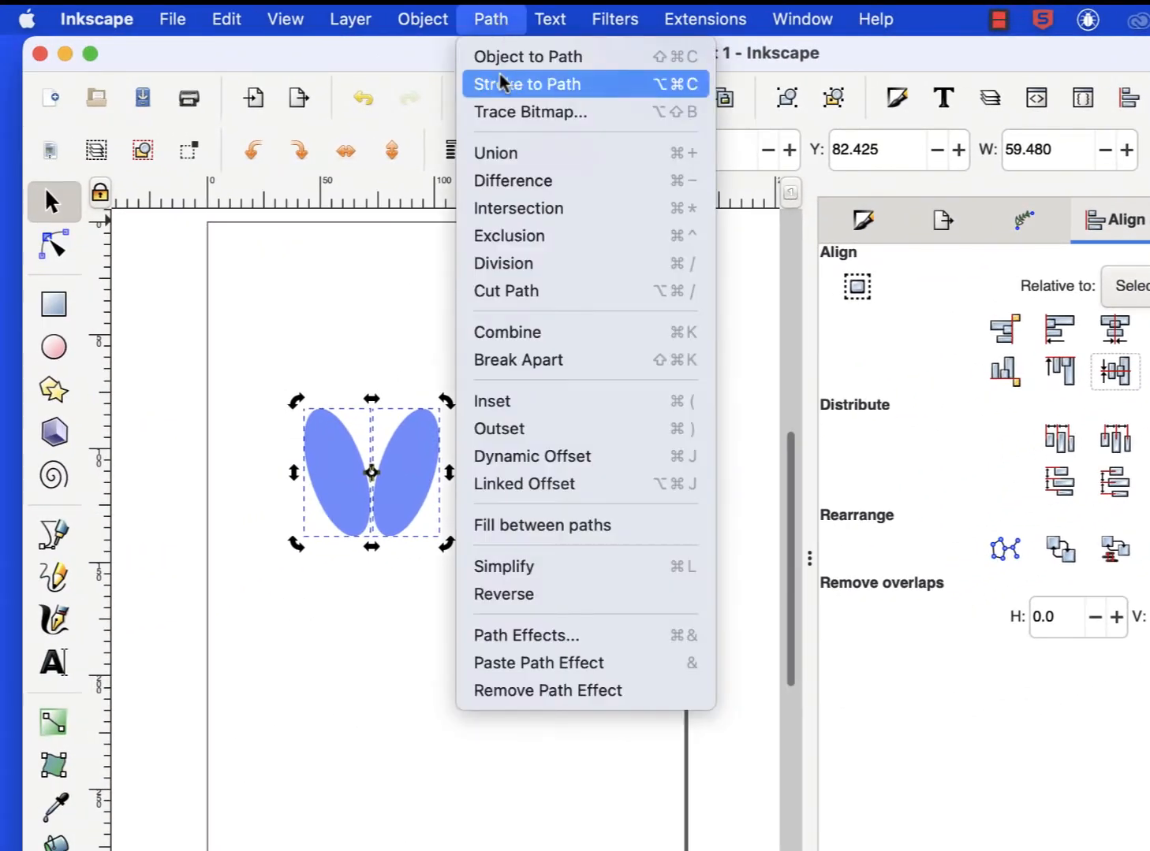
click(507, 160)
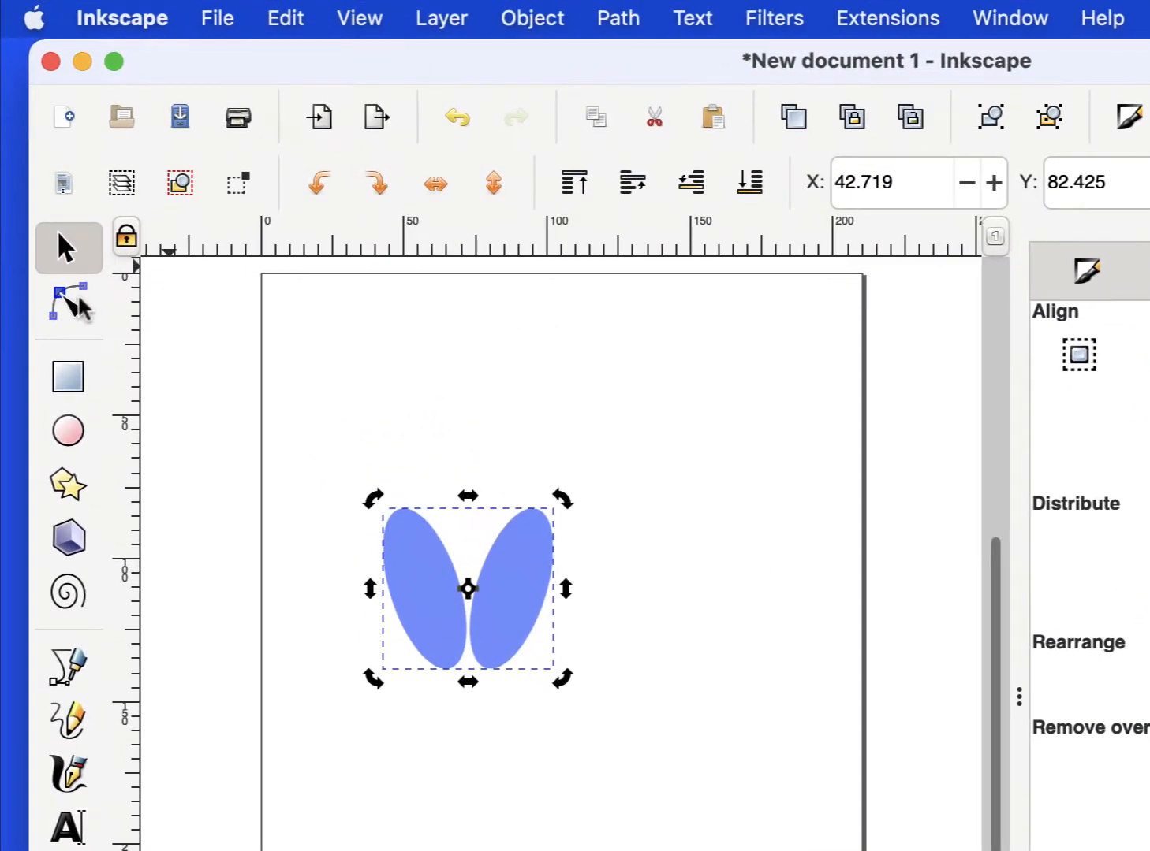
key(n)
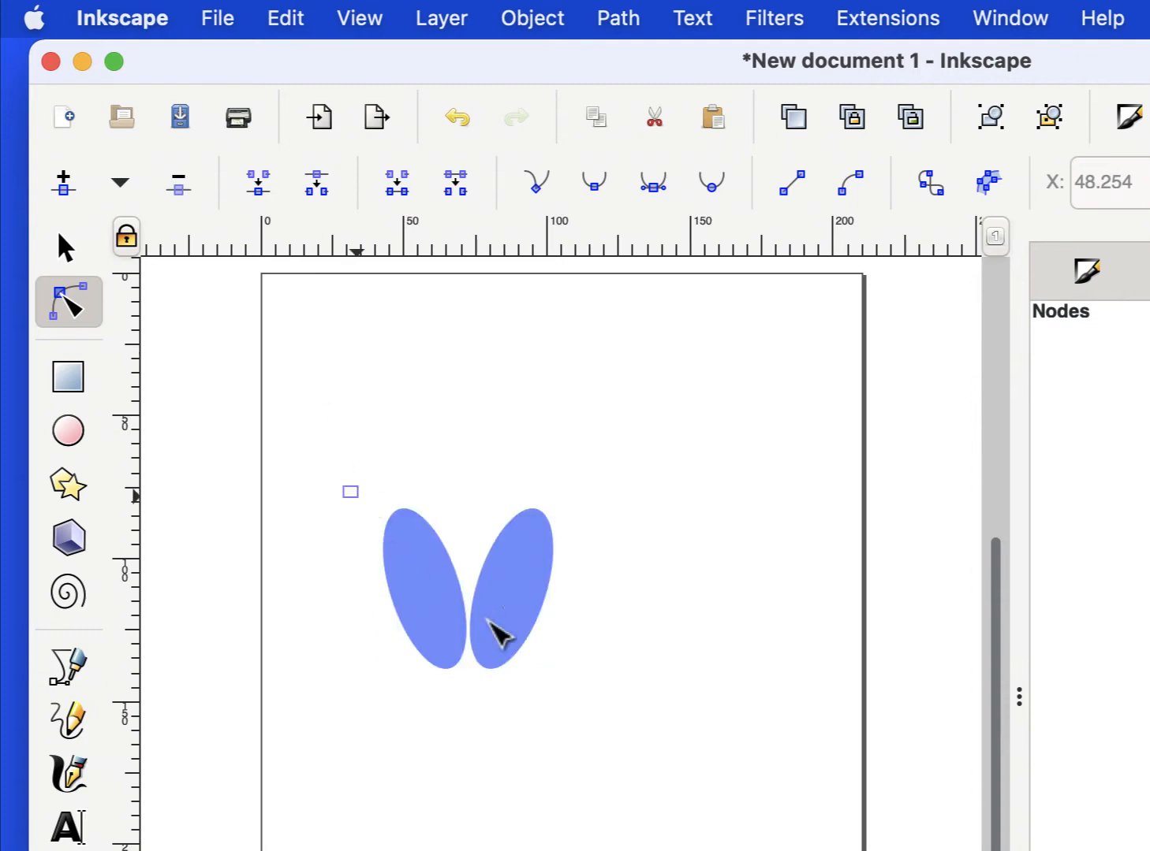
drag(495, 630, 605, 702)
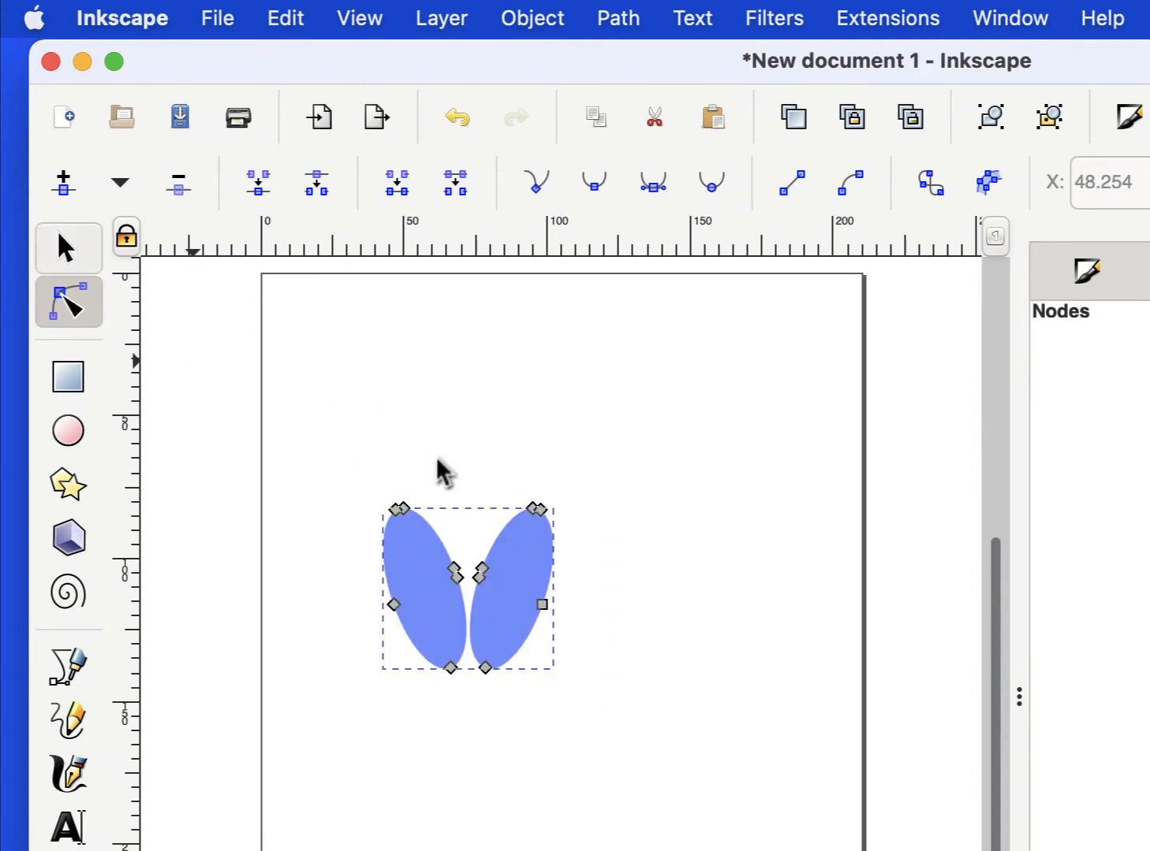
Scale the V-shaped path down to about 22 mm wide and move it to the page's upper-left area
key(s)
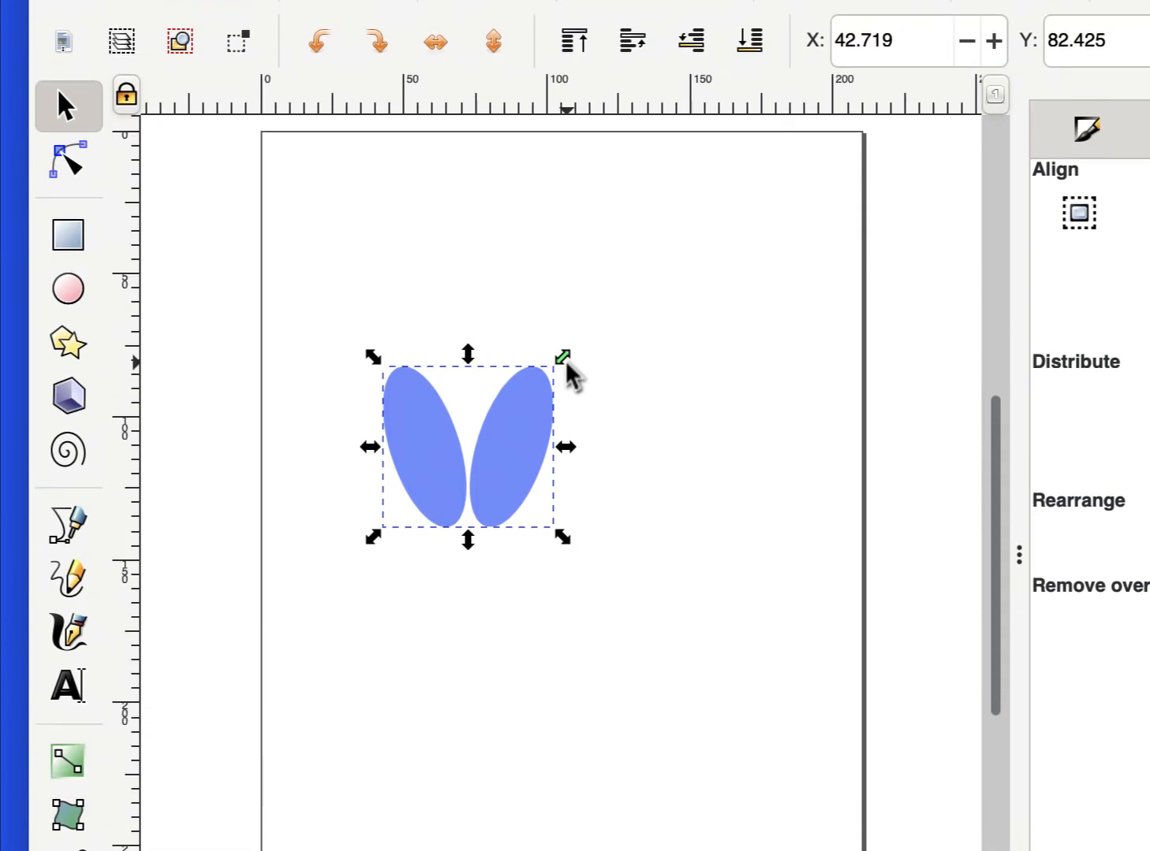
drag(562, 365, 528, 408)
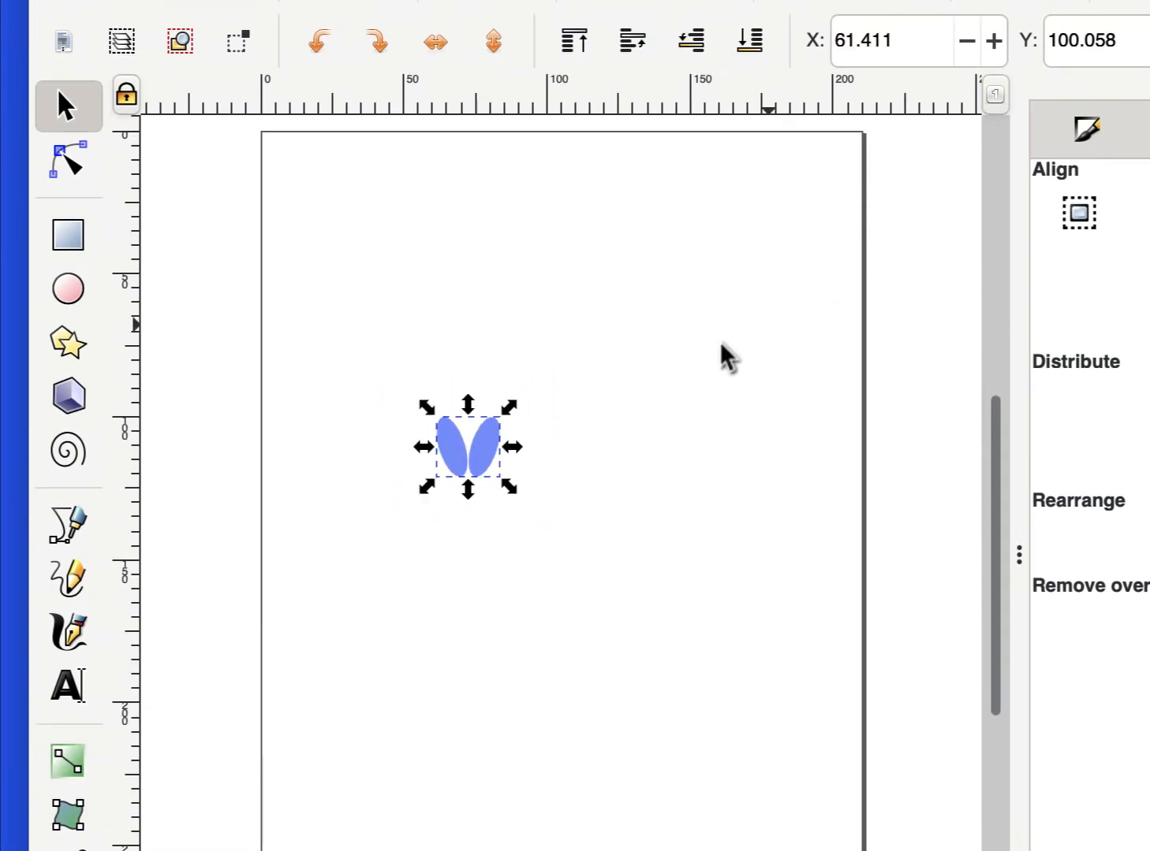
key(Escape)
drag(491, 428, 408, 250)
drag(412, 392, 335, 376)
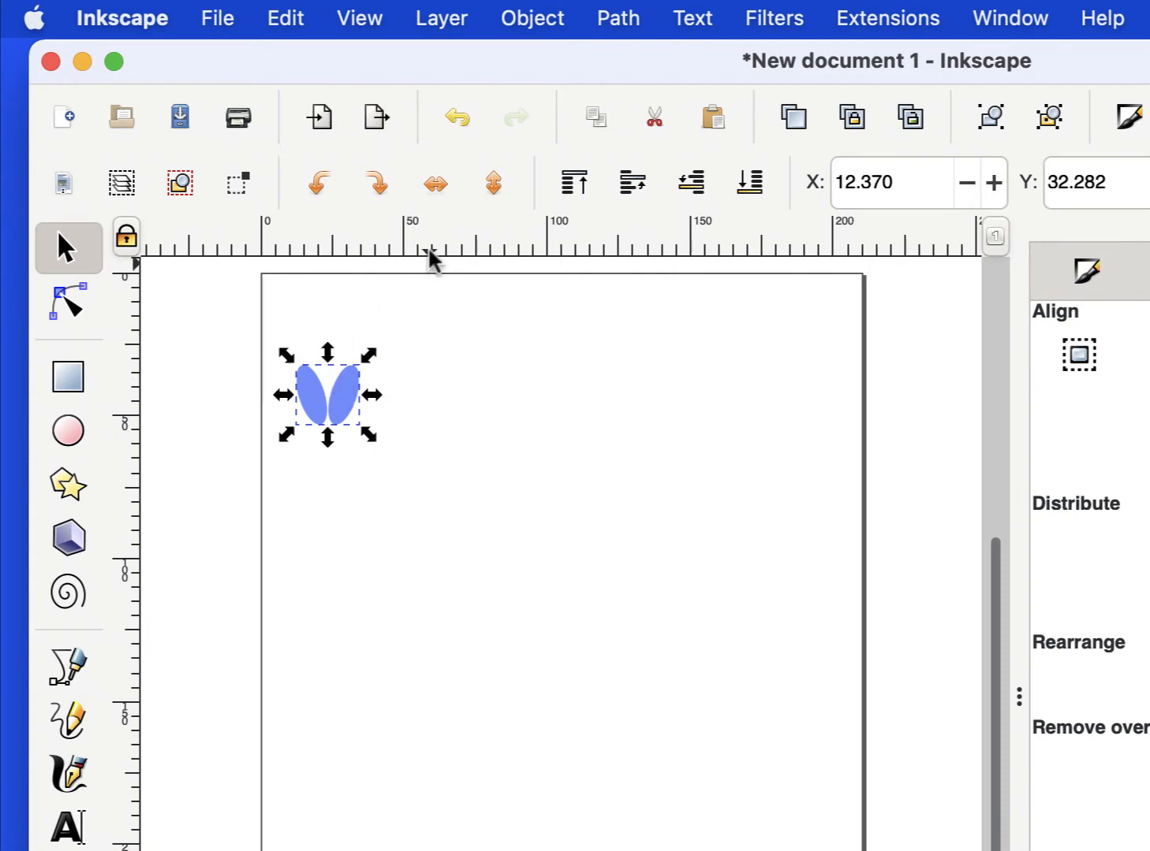
Duplicate the V shape and place the copy directly to the right of the original
click(291, 19)
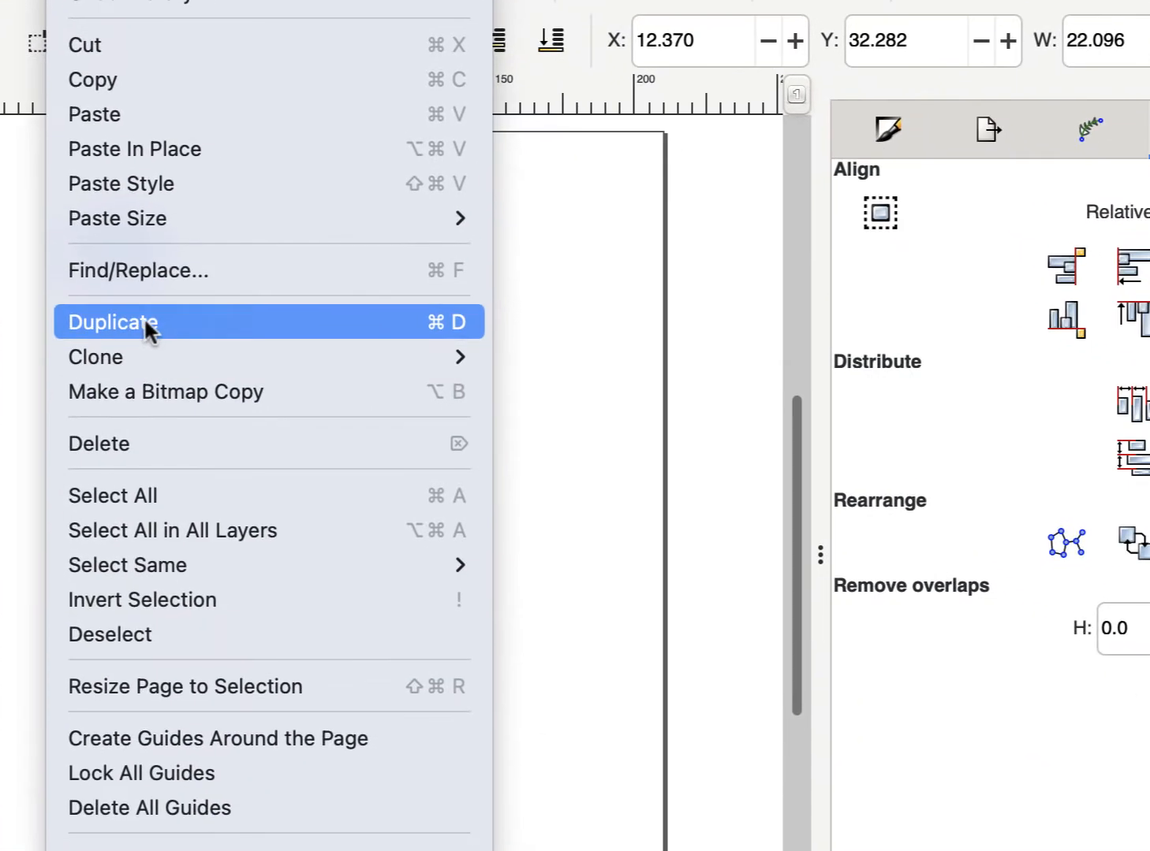
click(174, 346)
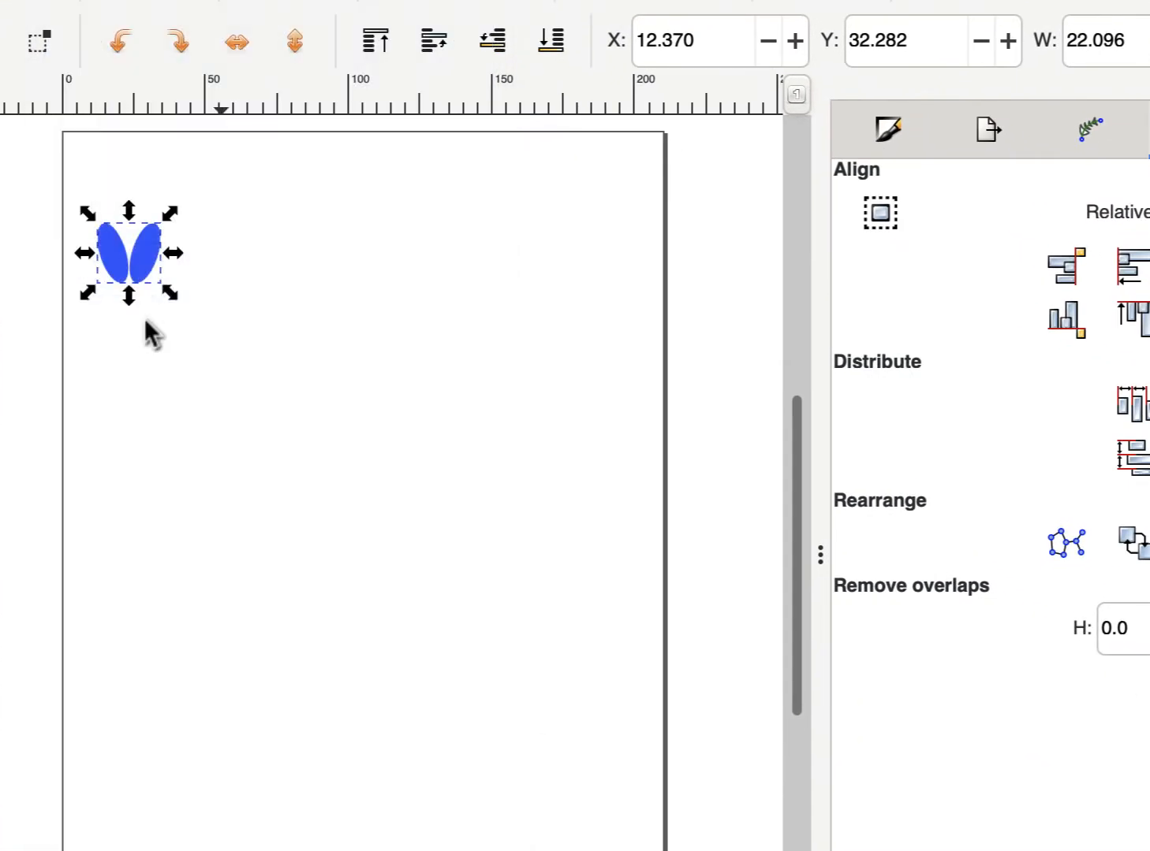
drag(158, 256, 227, 256)
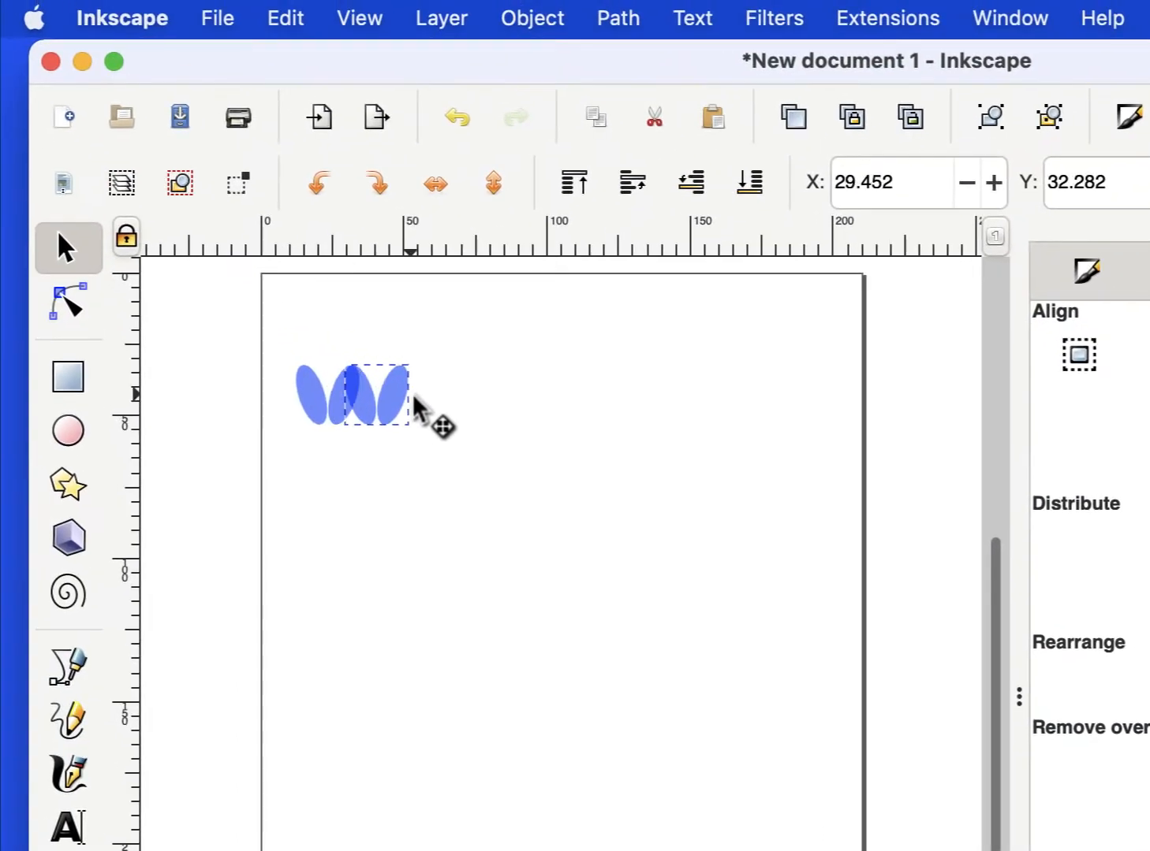
drag(430, 406, 430, 406)
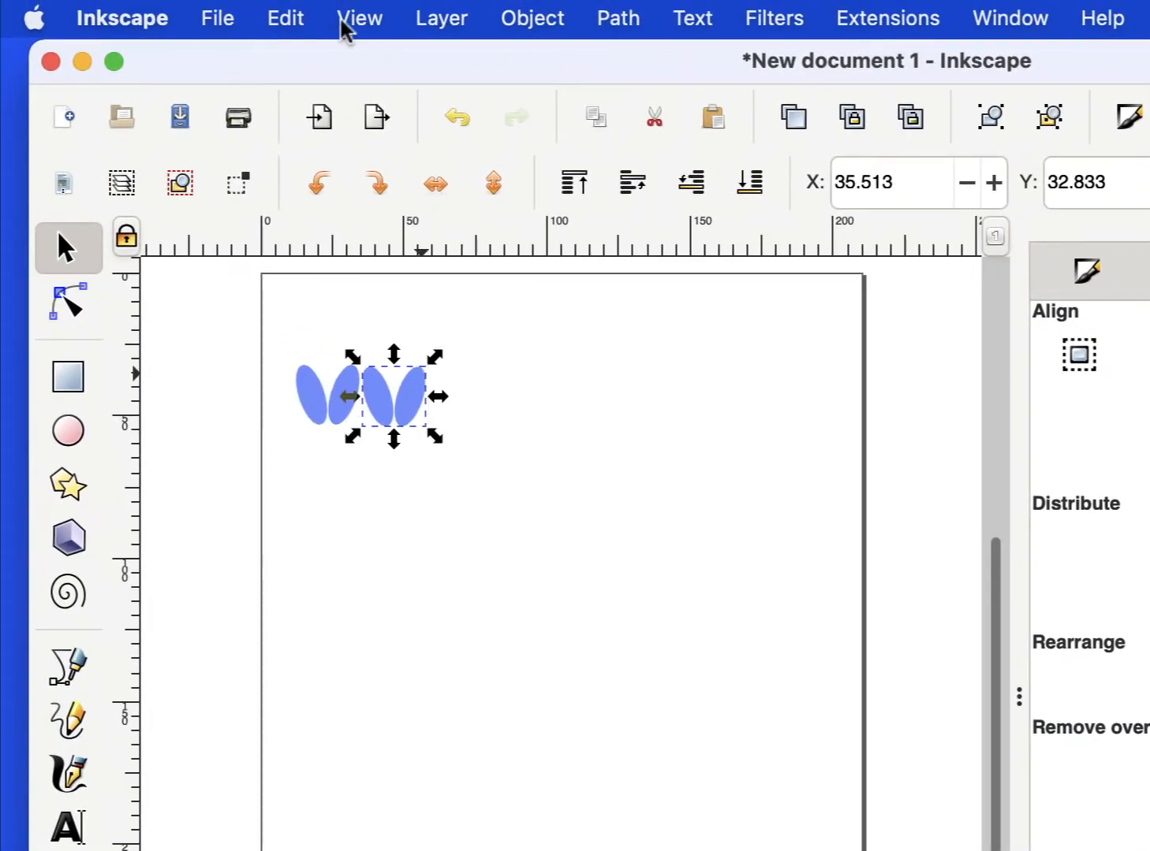
Add six more duplicates of the V shape side by side, completing a row of eight across the page
click(287, 19)
click(366, 464)
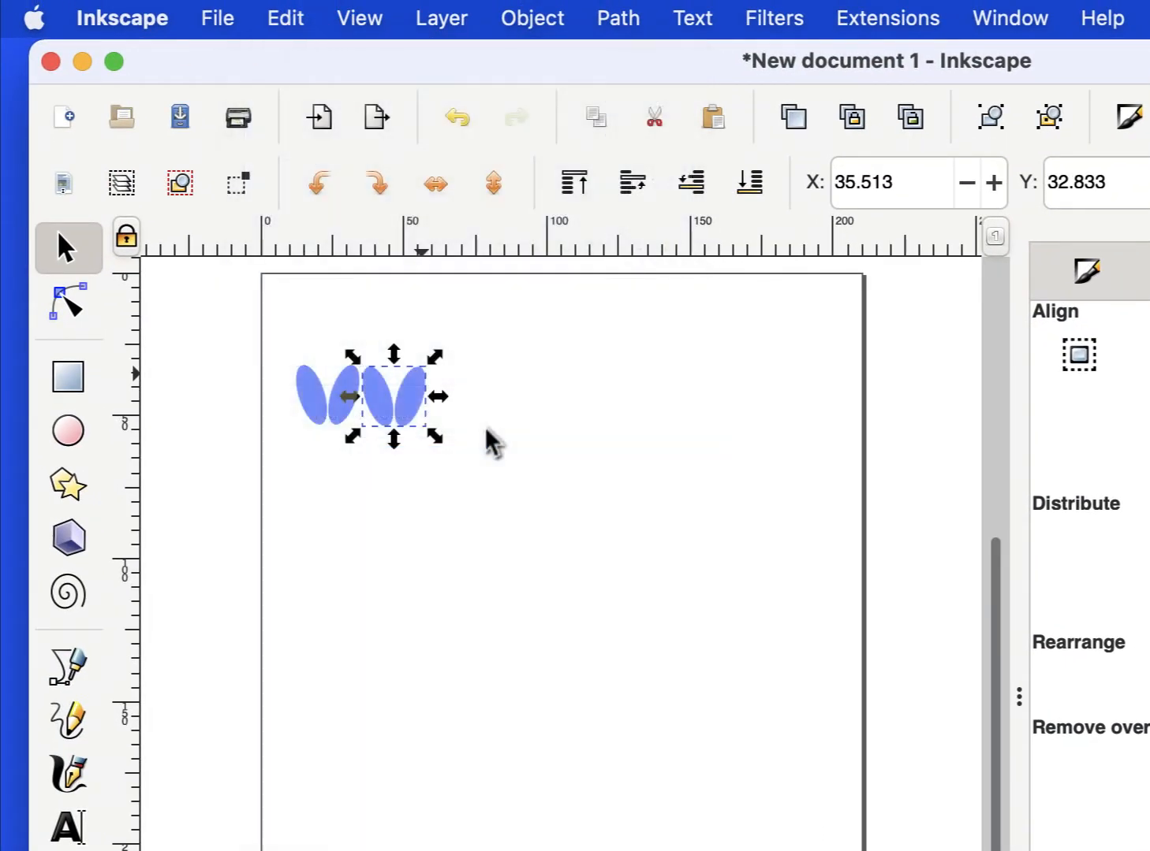
drag(438, 403, 697, 395)
key(ctrl+d)
key(ctrl+d)
key(ctrl+d)
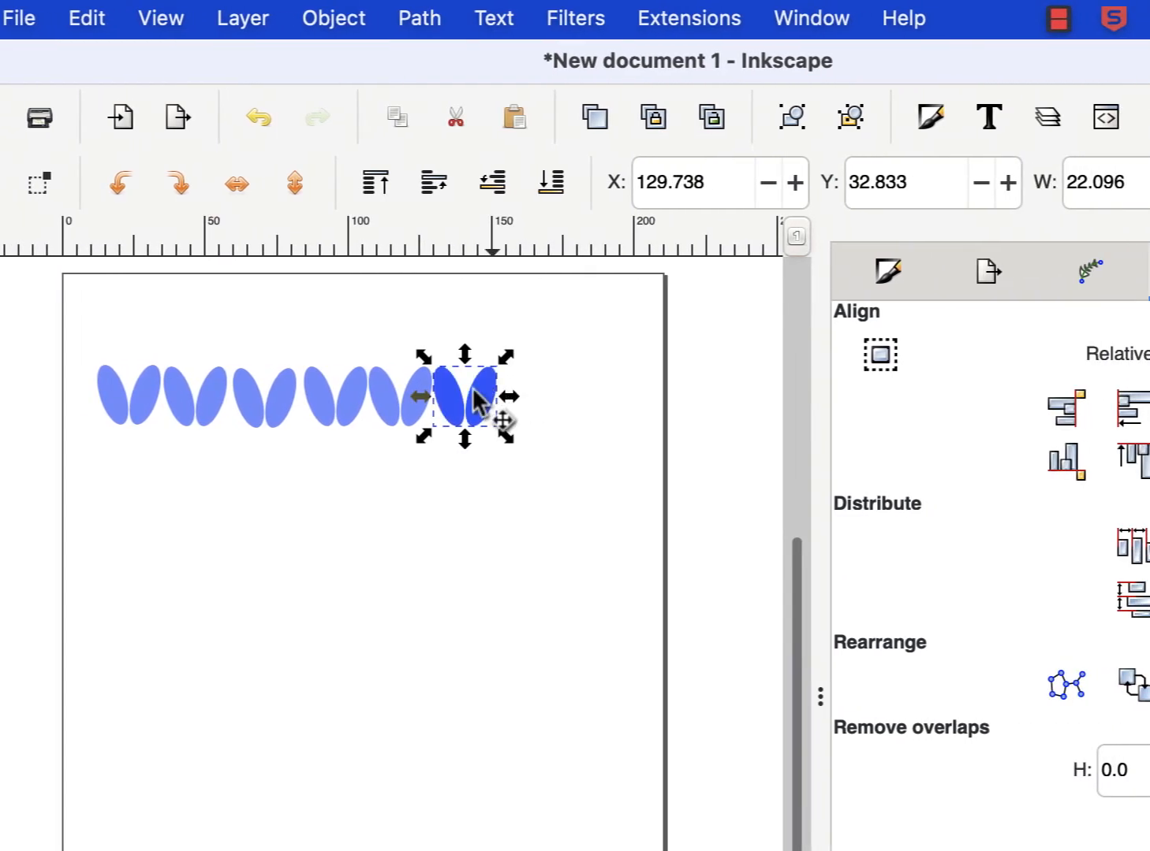
drag(489, 395, 558, 396)
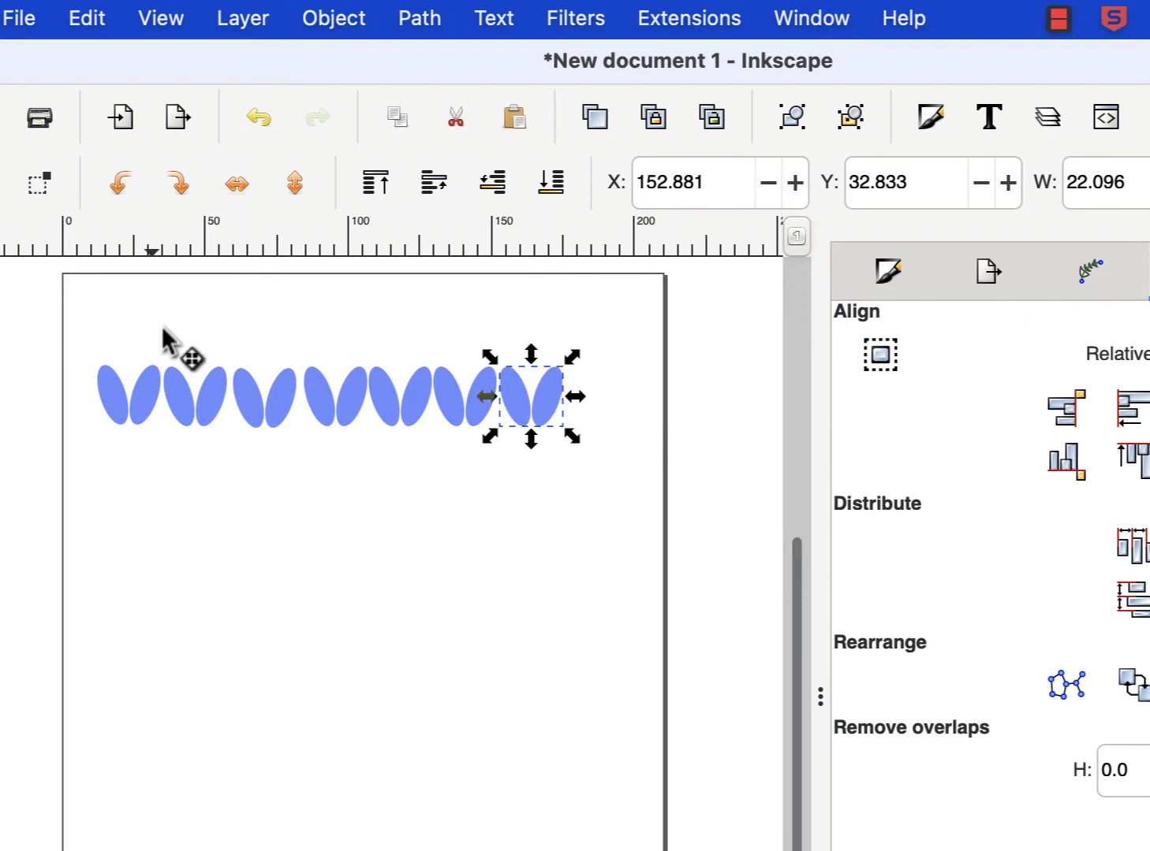
key(ctrl+d)
drag(529, 406, 615, 406)
drag(688, 405, 690, 406)
Align the eight V shapes on a common horizontal axis and distribute their centers equidistantly horizontally
drag(113, 326, 625, 466)
drag(875, 473, 863, 469)
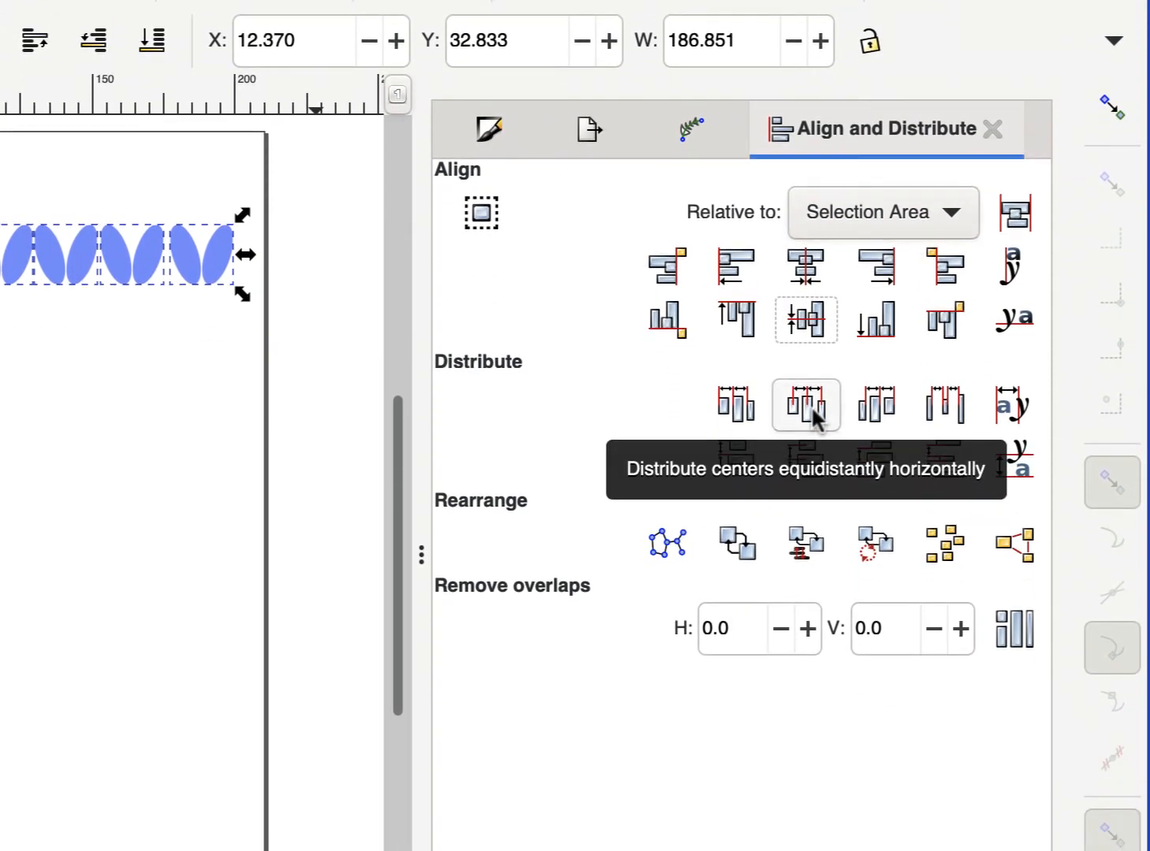
click(813, 416)
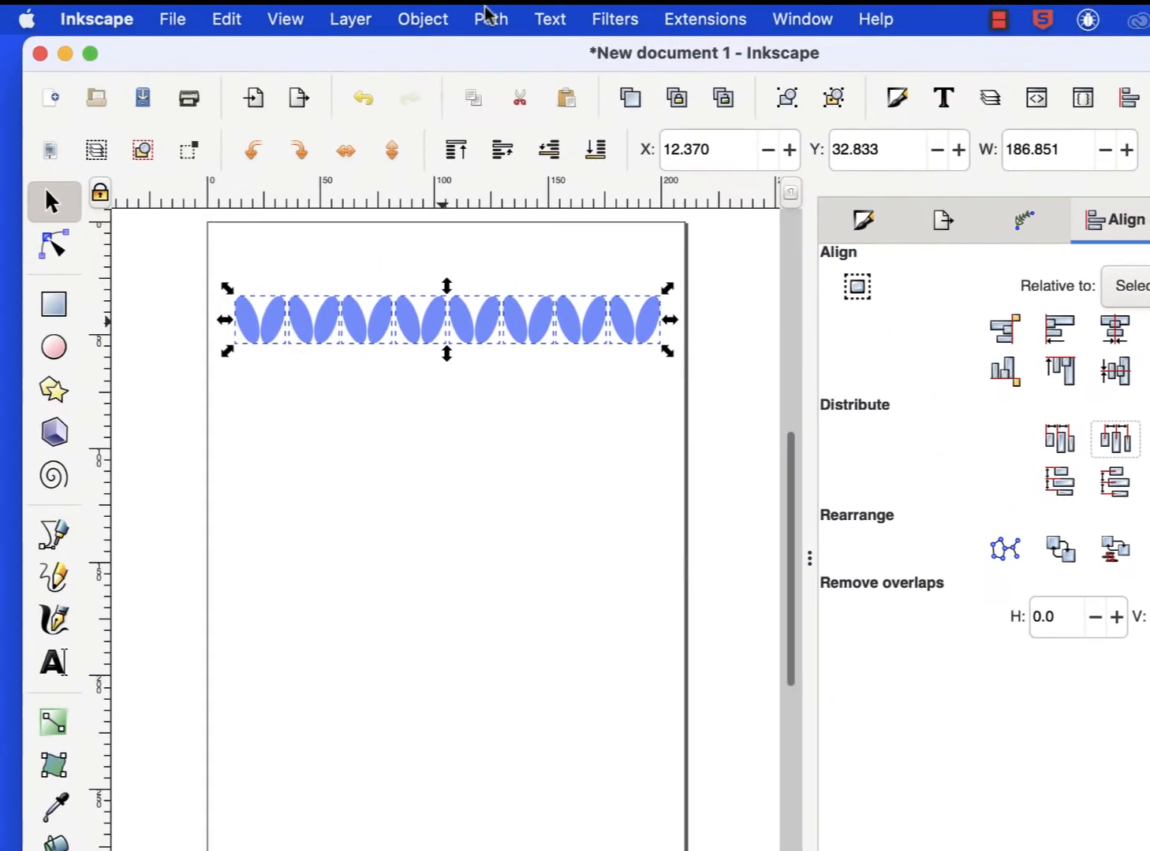
Union the row of V shapes into one path and scale it down about its centre to about 98 mm wide
click(489, 20)
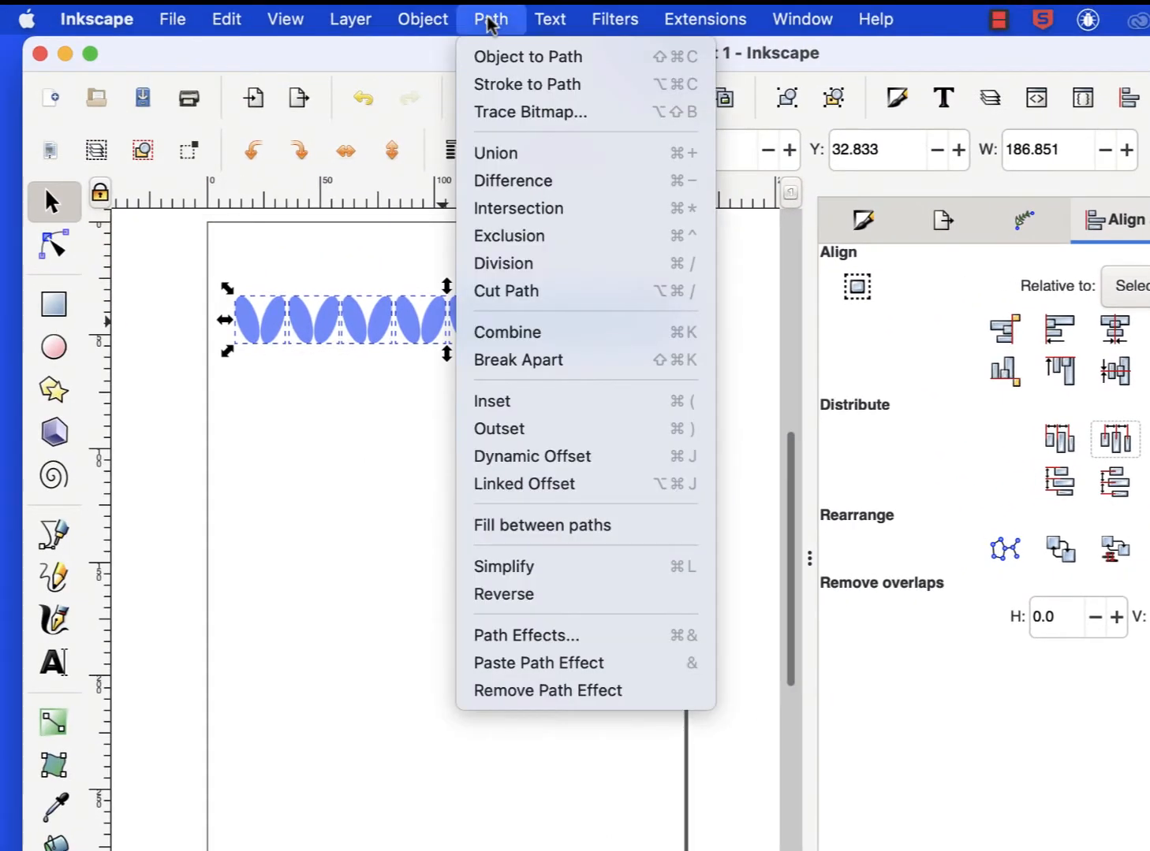
click(498, 154)
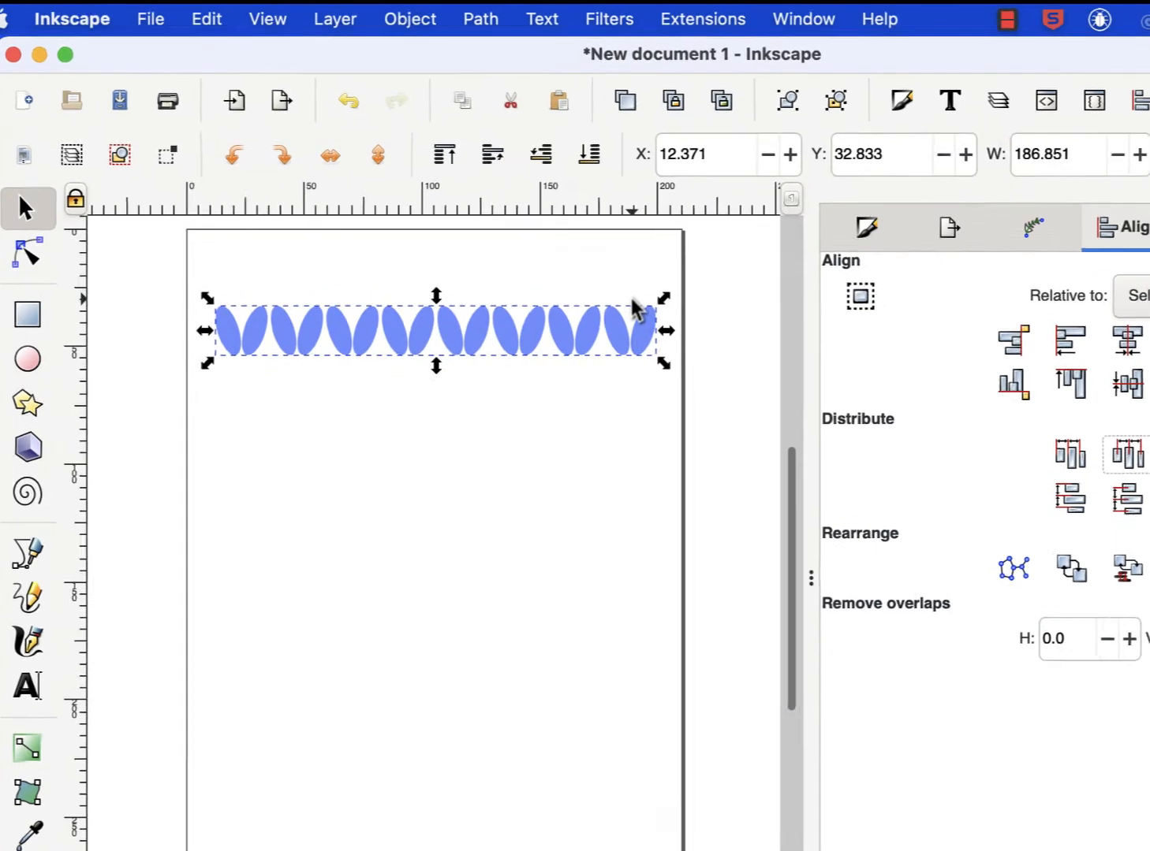
drag(643, 349, 555, 366)
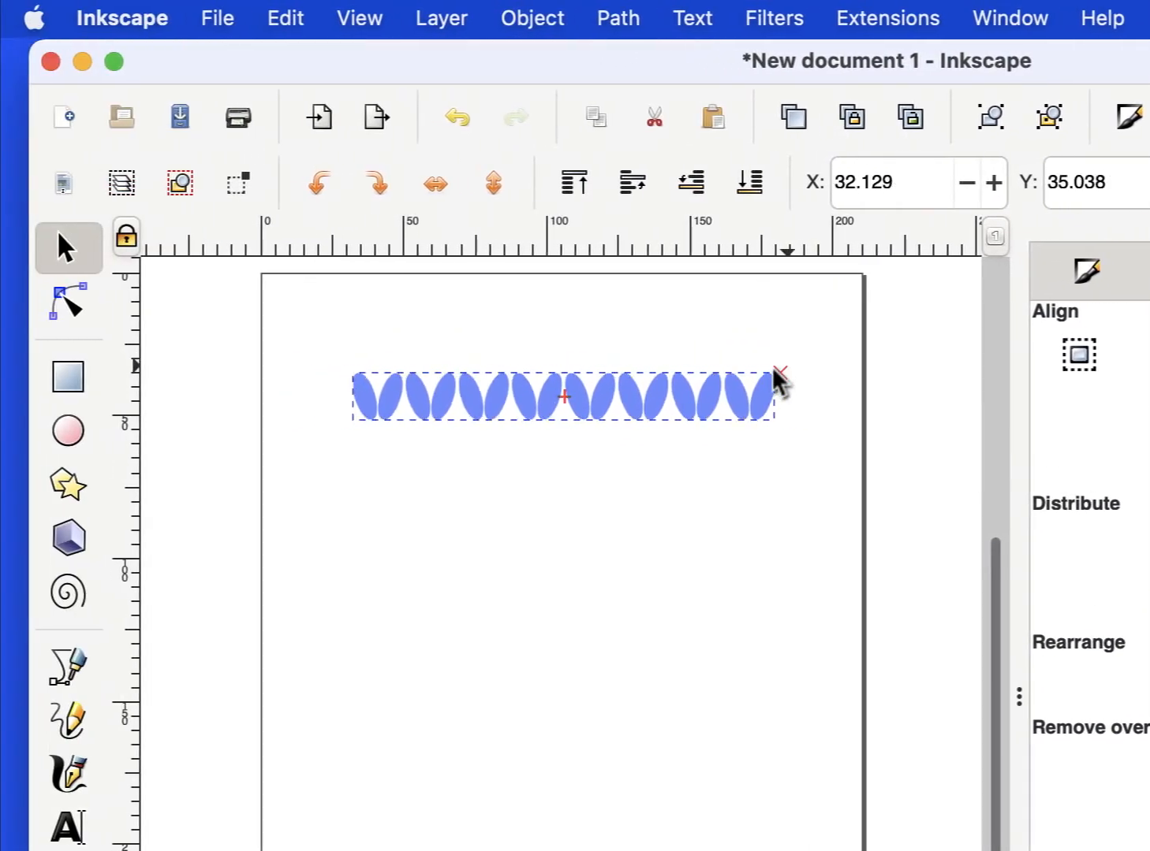
drag(753, 374, 741, 384)
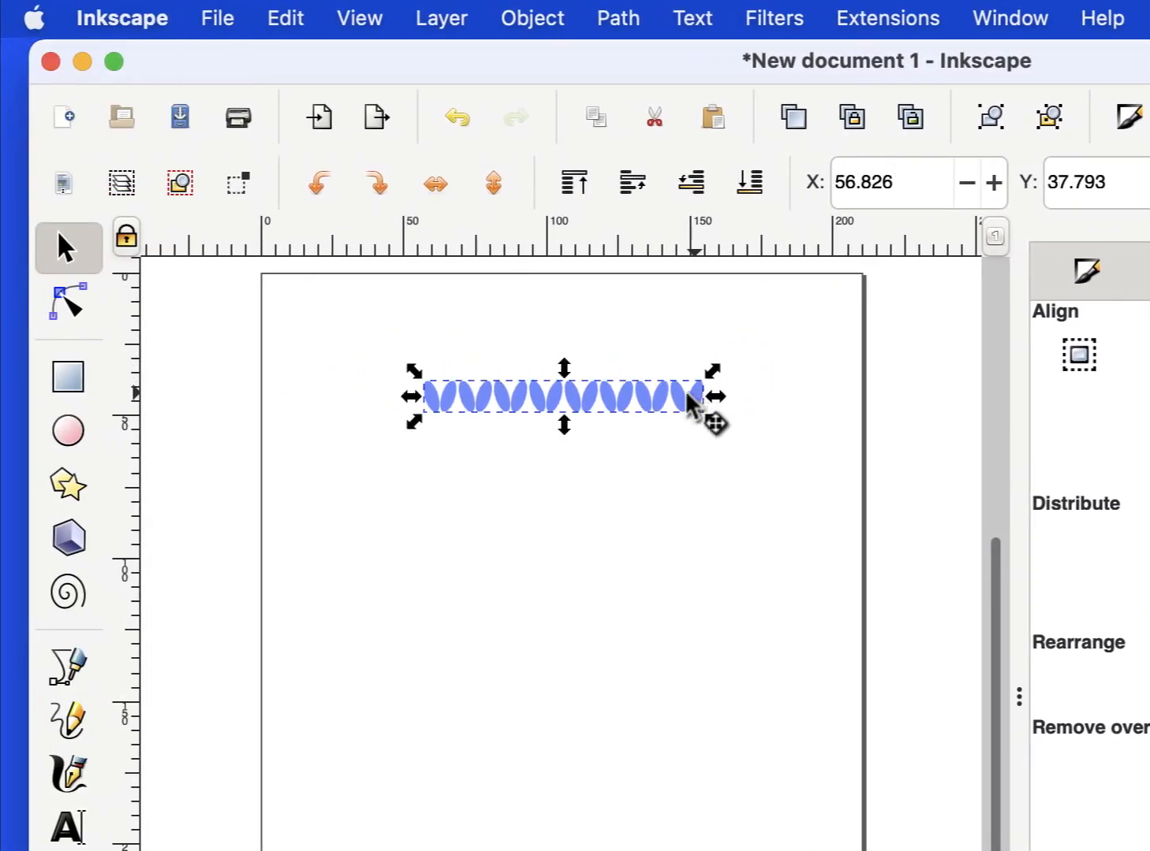
Move the stitch row near the page's left edge, duplicate it and place the copy end to end on its right
drag(661, 398, 566, 406)
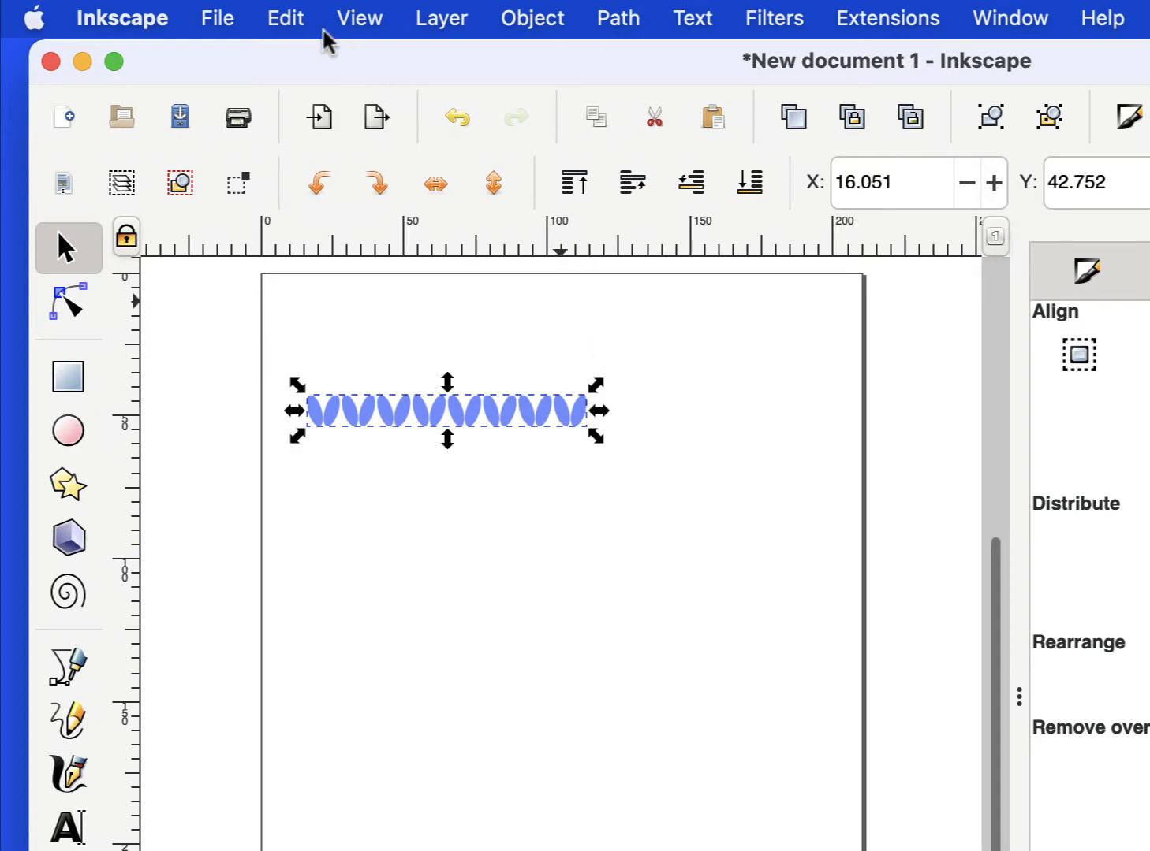
click(284, 18)
click(347, 465)
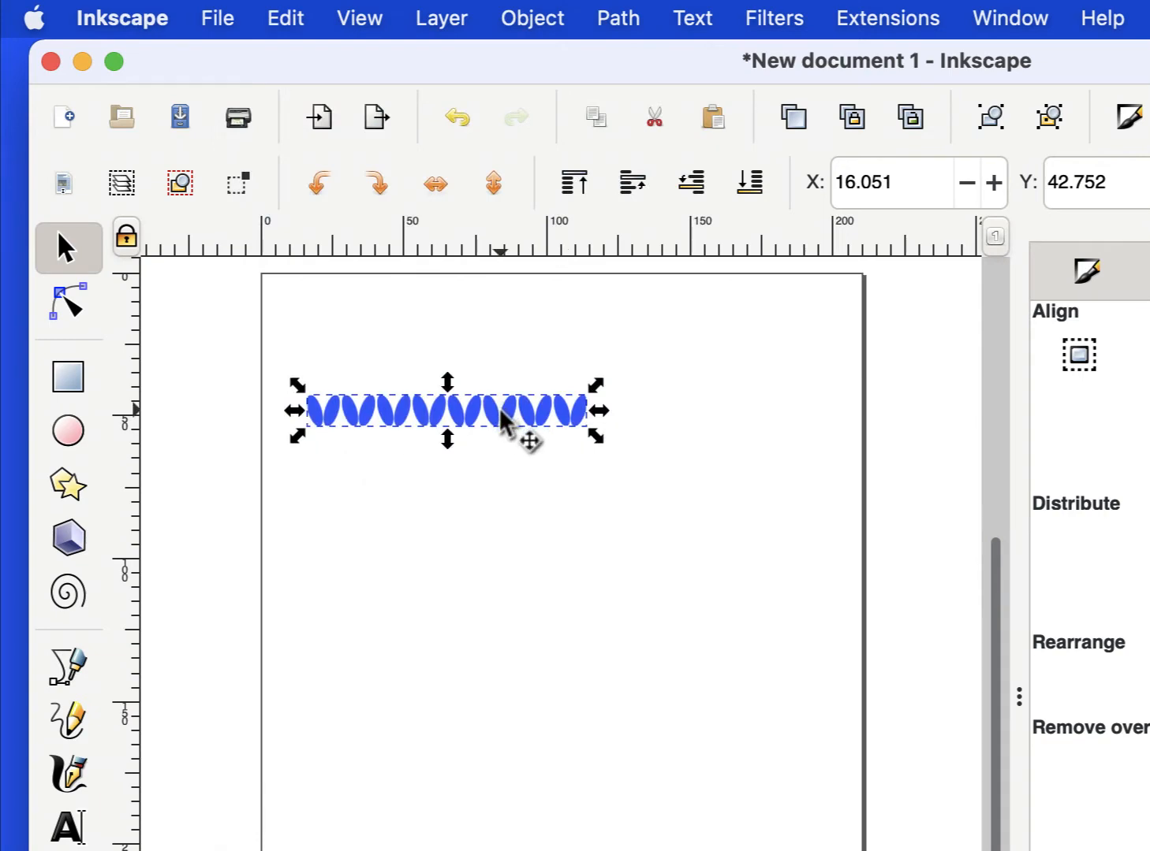
drag(501, 412, 841, 396)
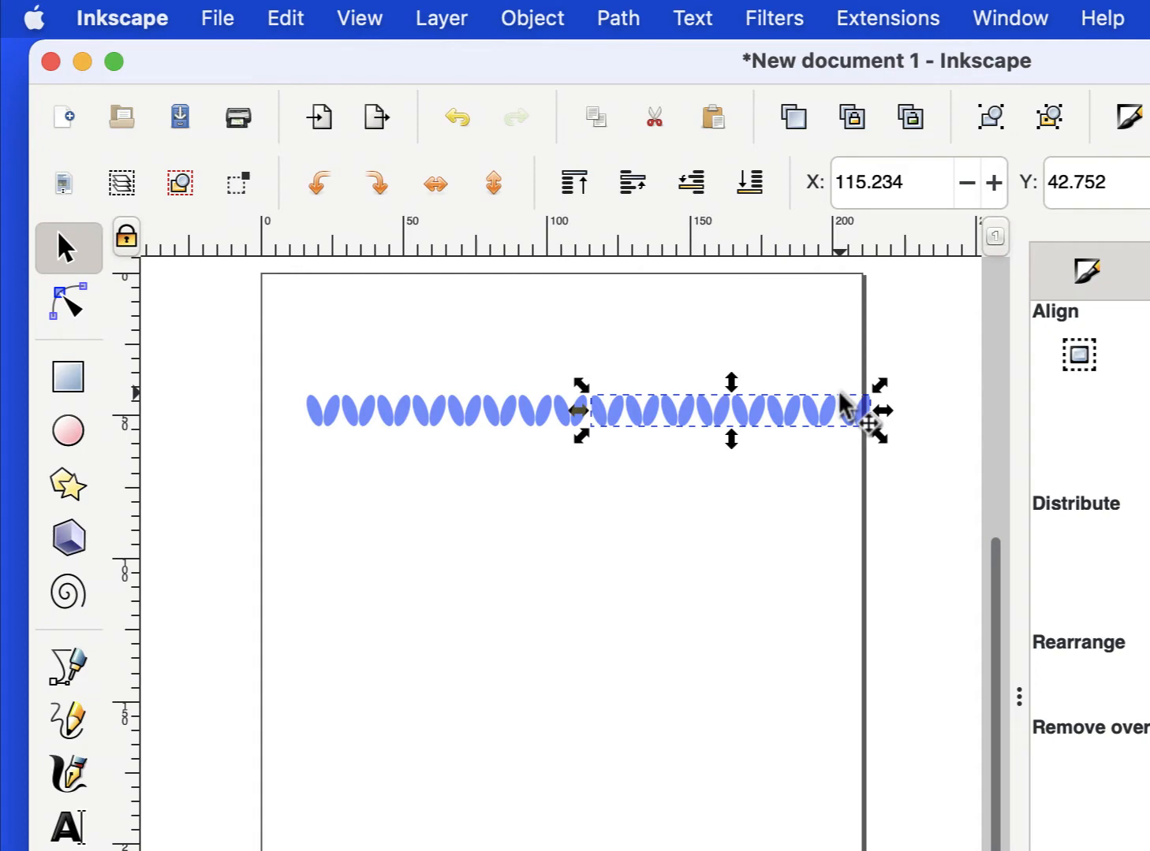
Nudge the duplicated row slightly left to about X 114.845 mm, matching the gap at the join to the stitch spacing
key(plus)
scroll(839, 392, up, 3)
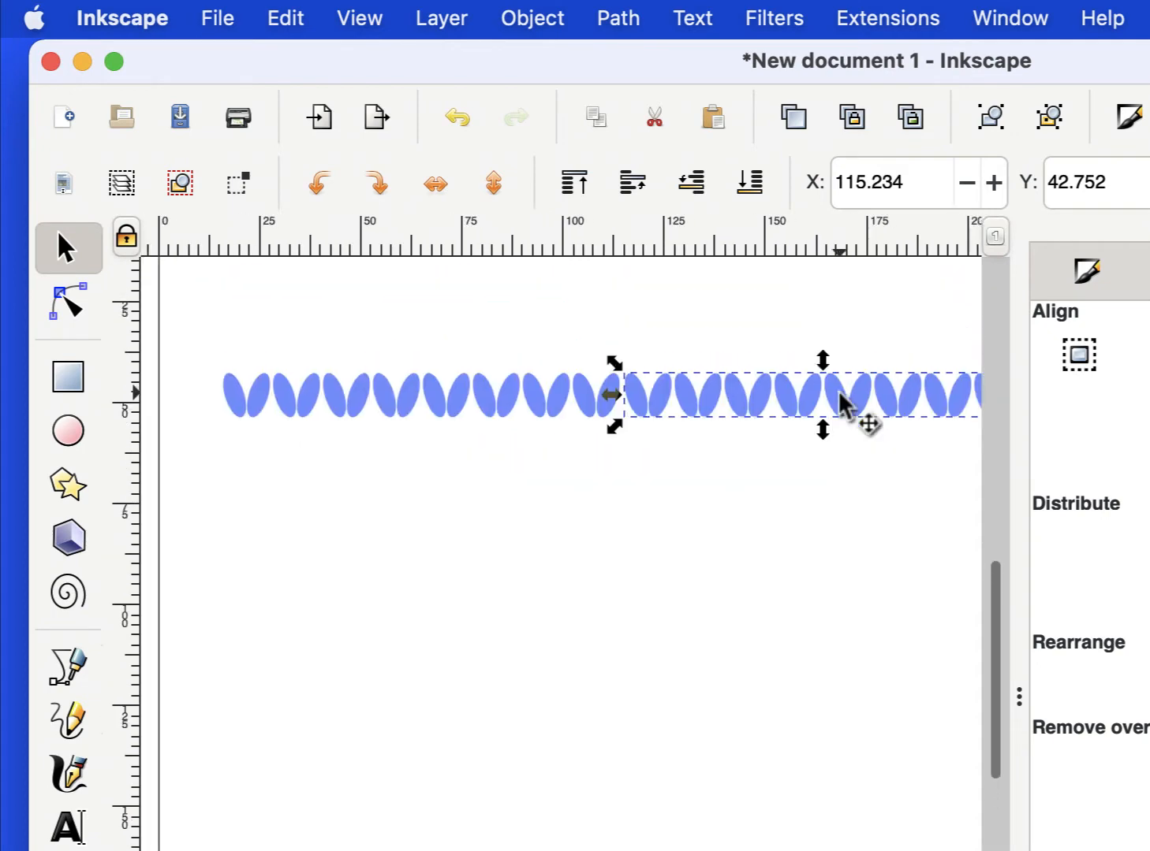
scroll(840, 393, up, 1)
key(plus)
scroll(840, 392, up, 5)
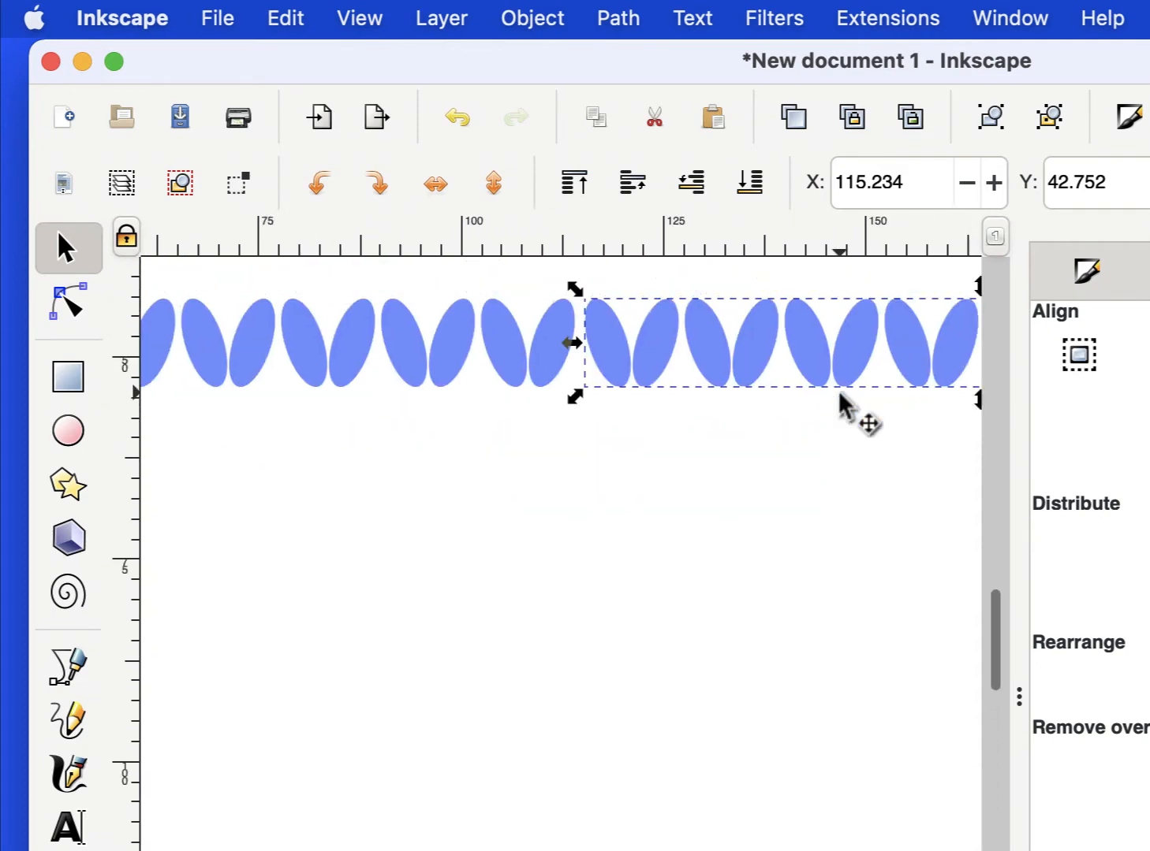
scroll(840, 394, up, 3)
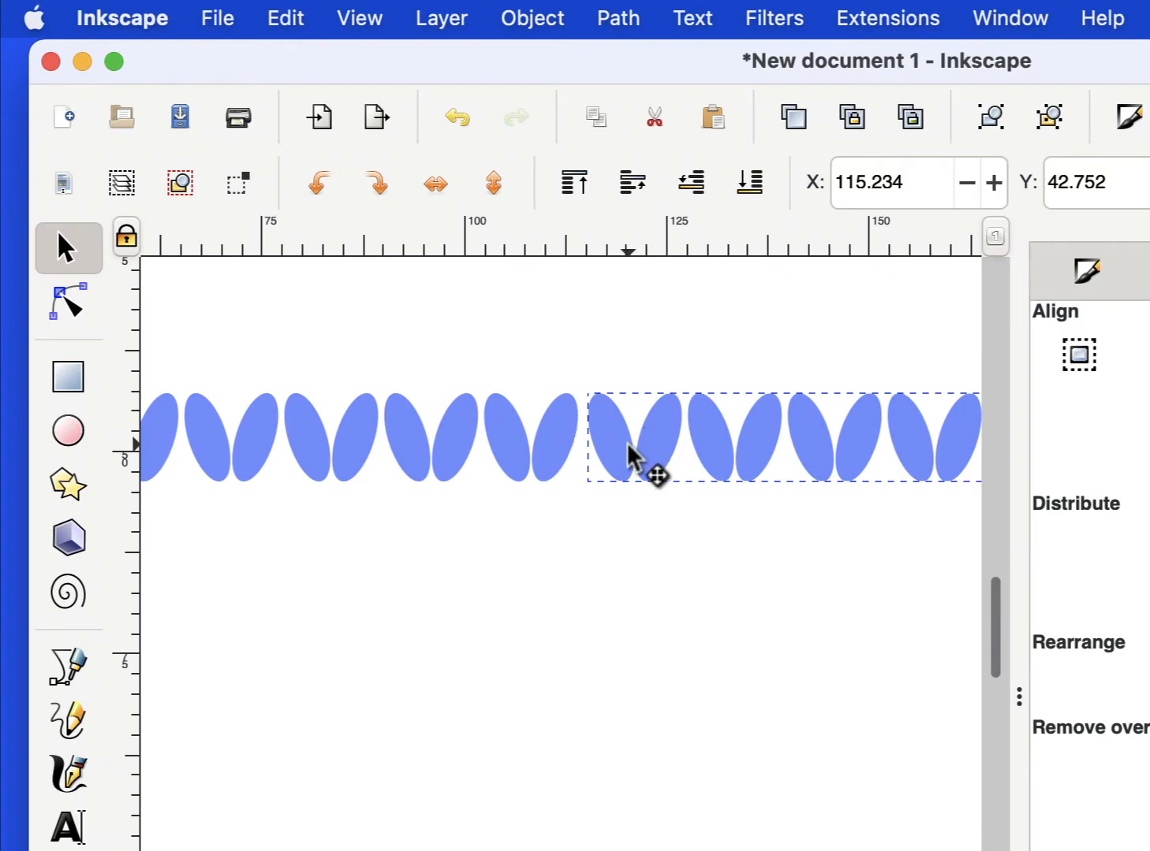
drag(628, 446, 625, 446)
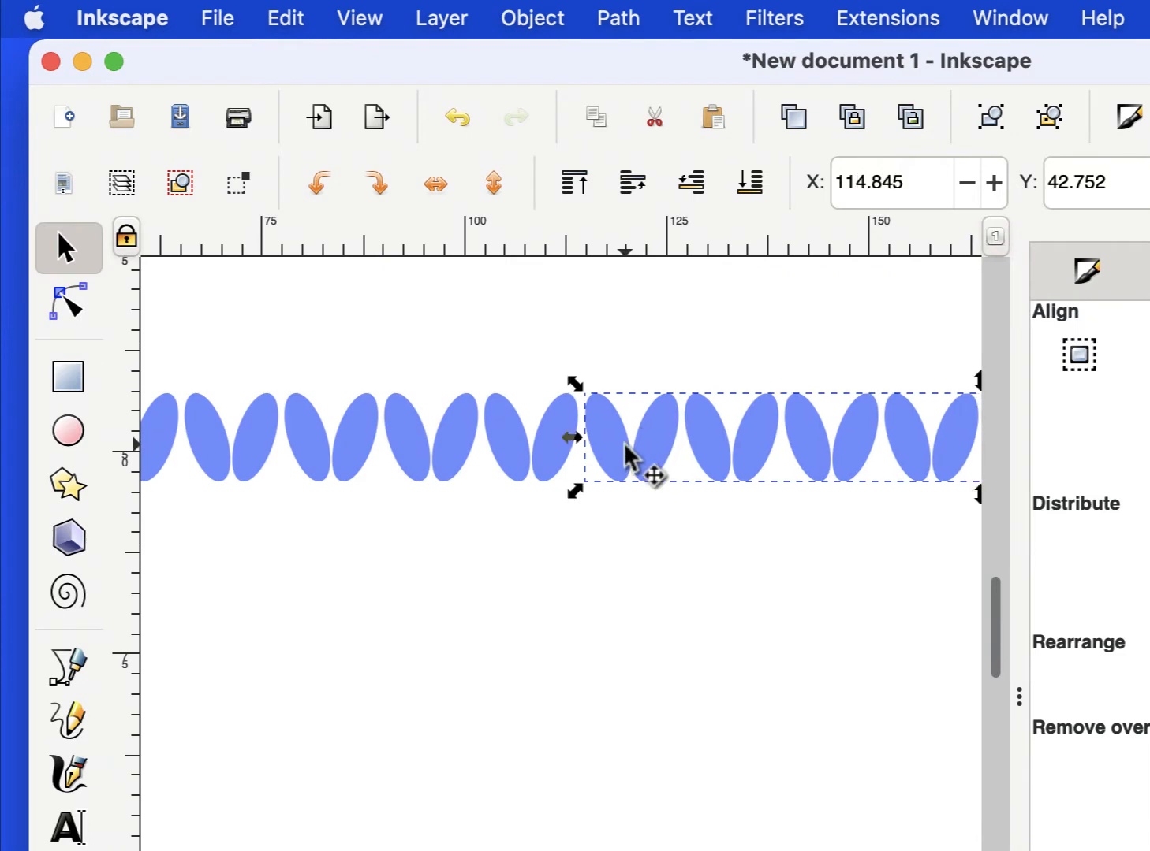
Select both rows, scale them together about their centre to about 137 mm wide and move them to the page's upper left corner
key(minus)
key(minus)
key(minus)
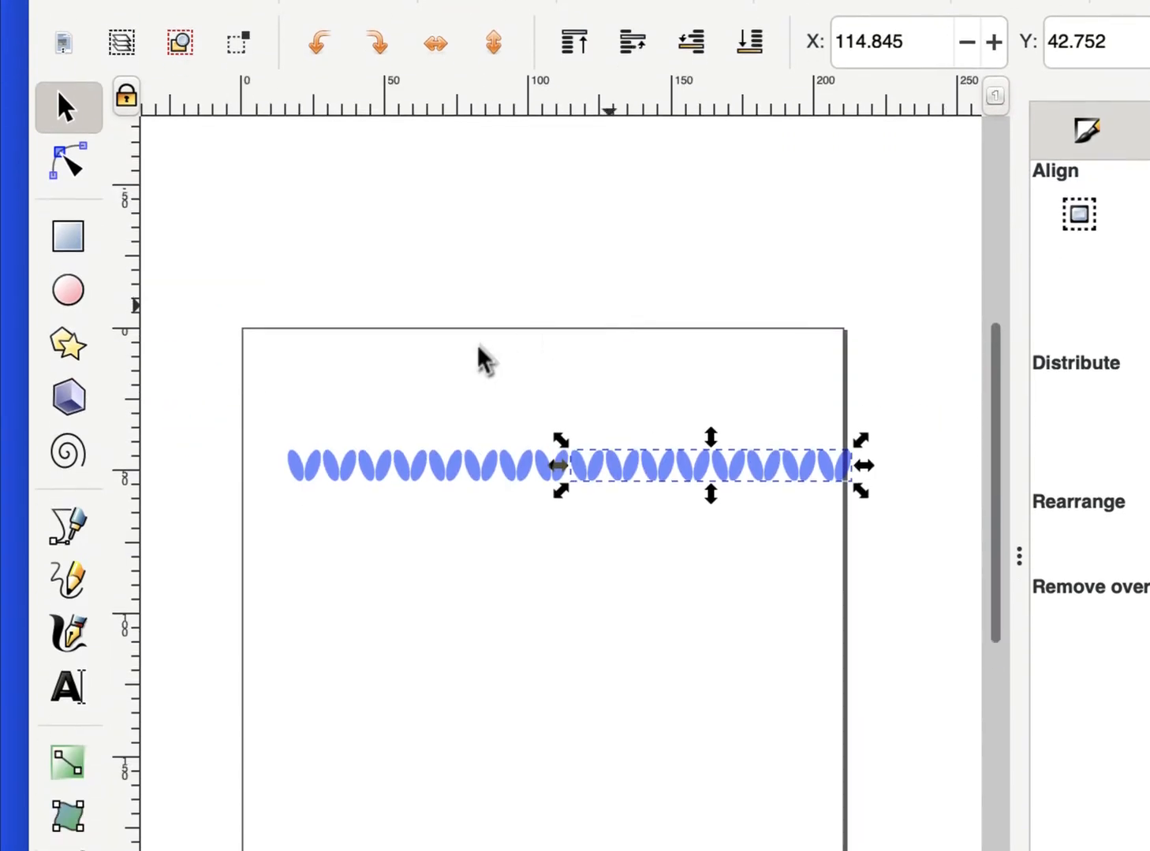
drag(923, 562, 921, 565)
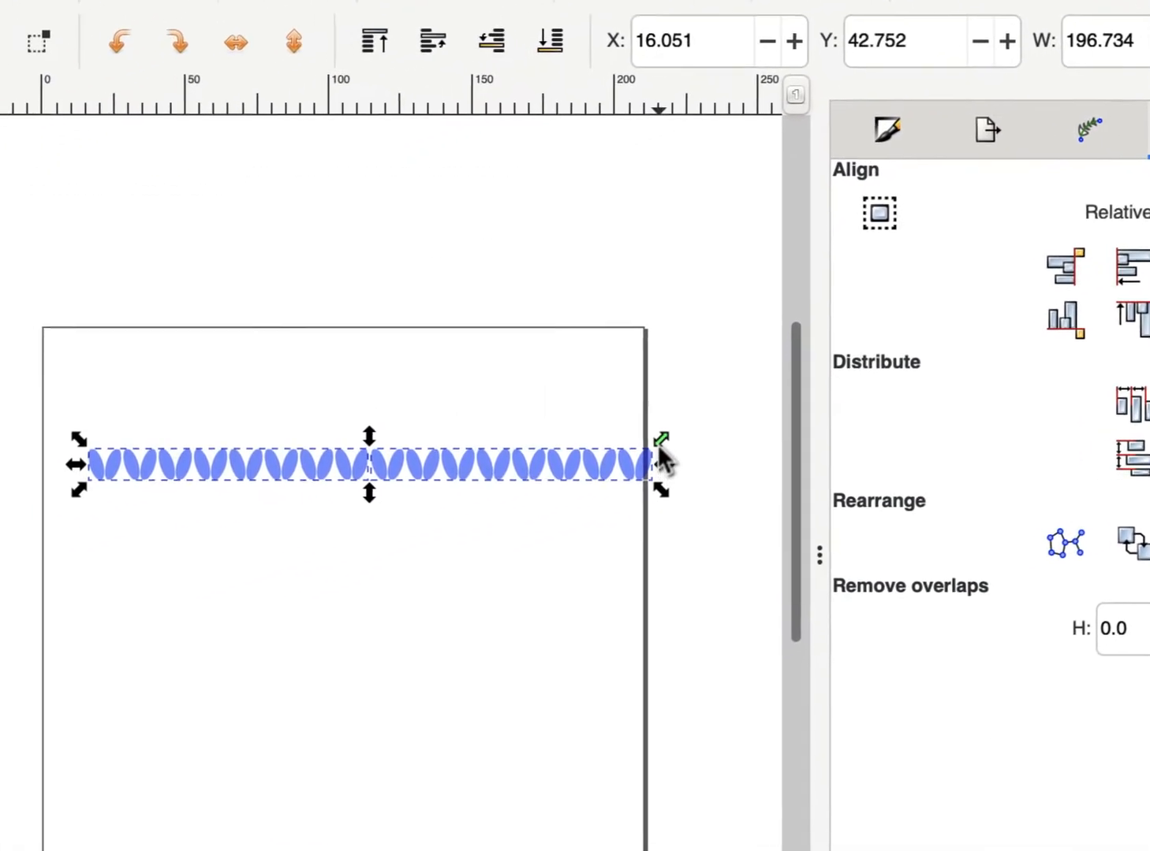
drag(261, 583, 246, 594)
drag(645, 457, 649, 462)
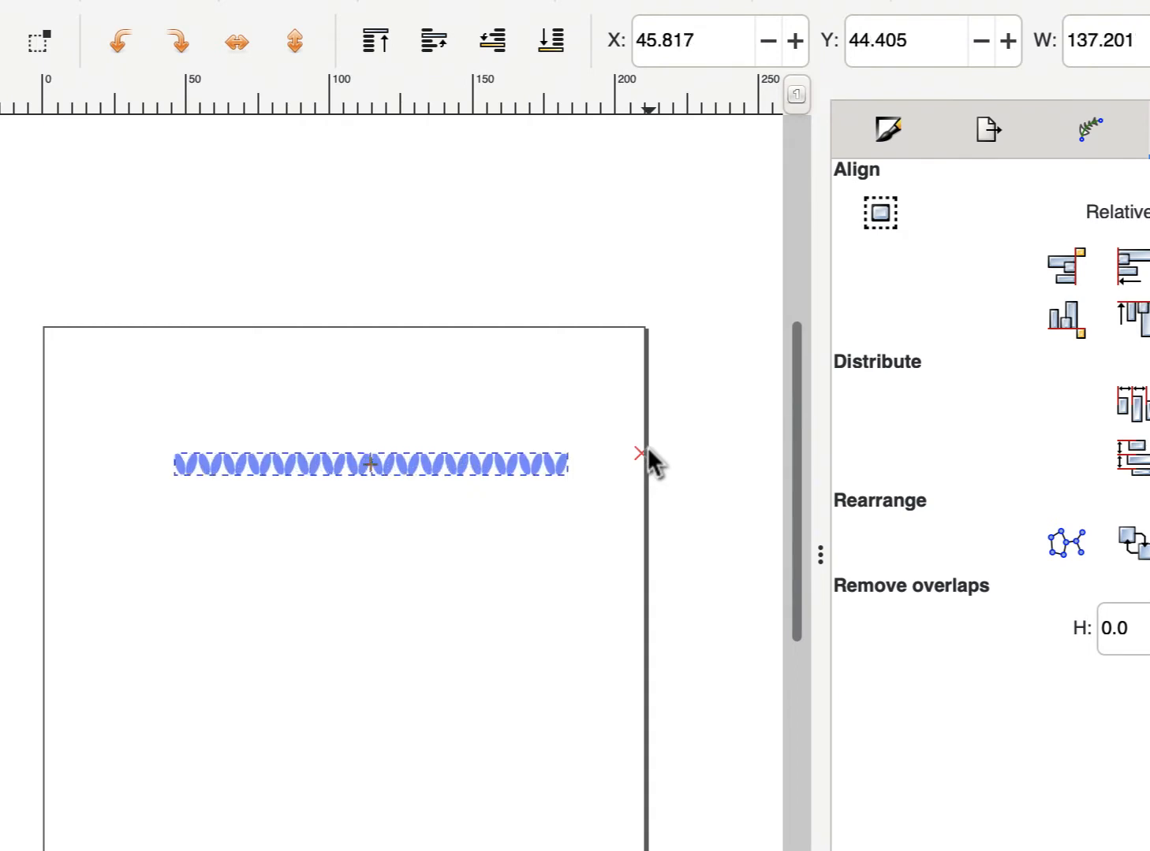
drag(507, 468, 383, 369)
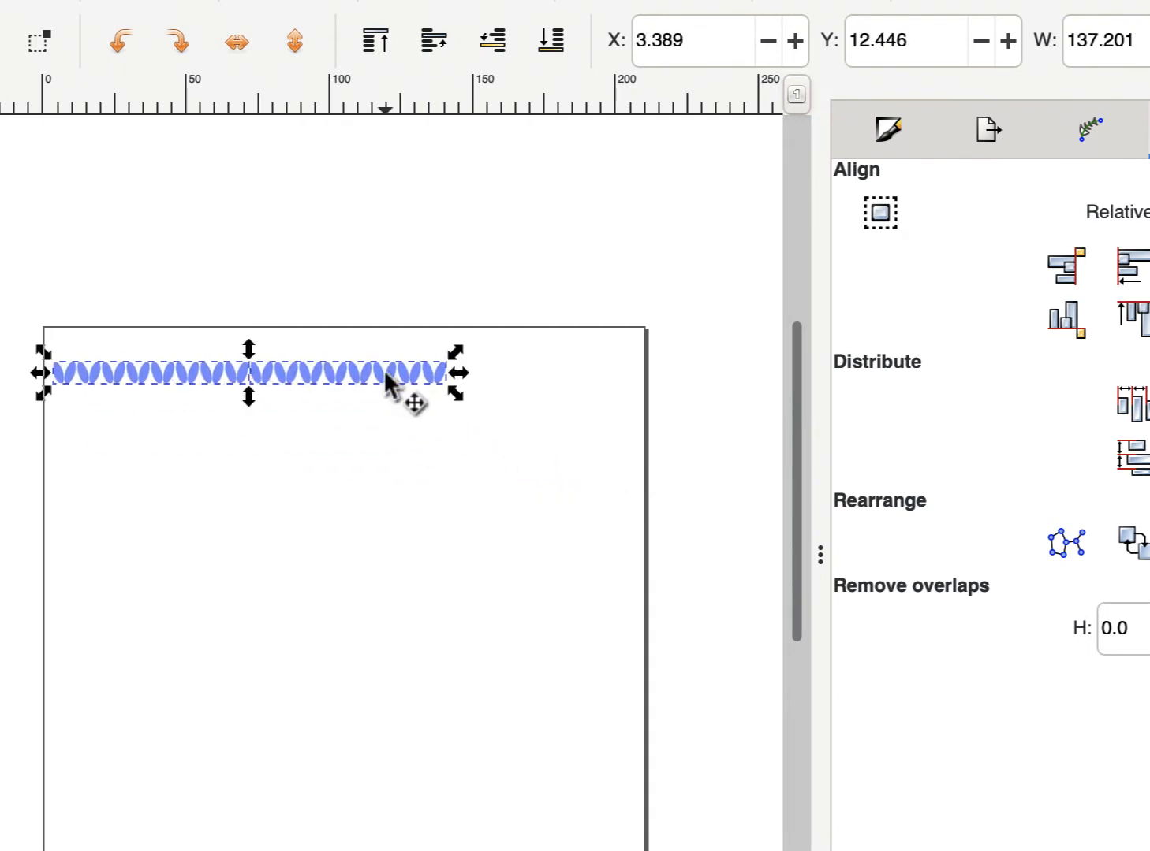
Extend the row with scaled-down duplicates to about 195.6 mm wide and place it along the page's top edge
key(plus)
scroll(383, 370, up, 5)
scroll(383, 369, left, 4)
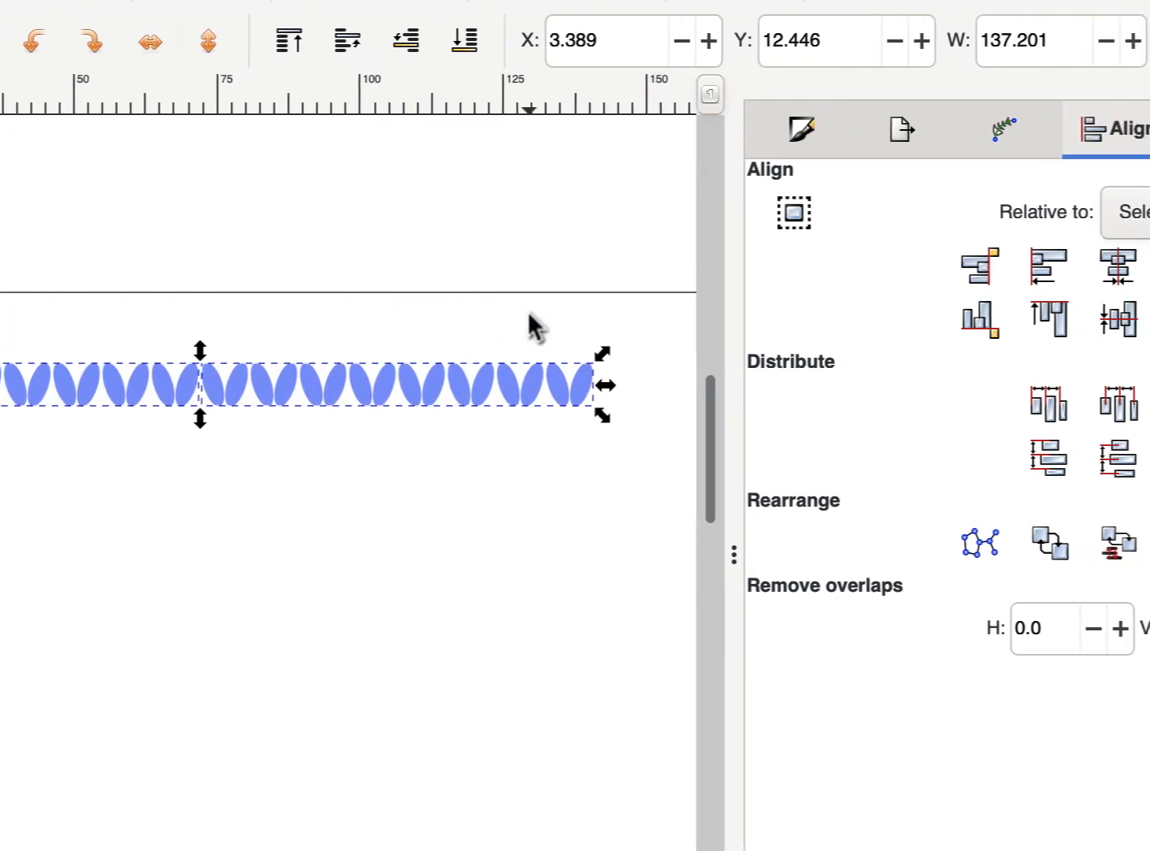
drag(483, 357, 323, 365)
drag(366, 401, 390, 391)
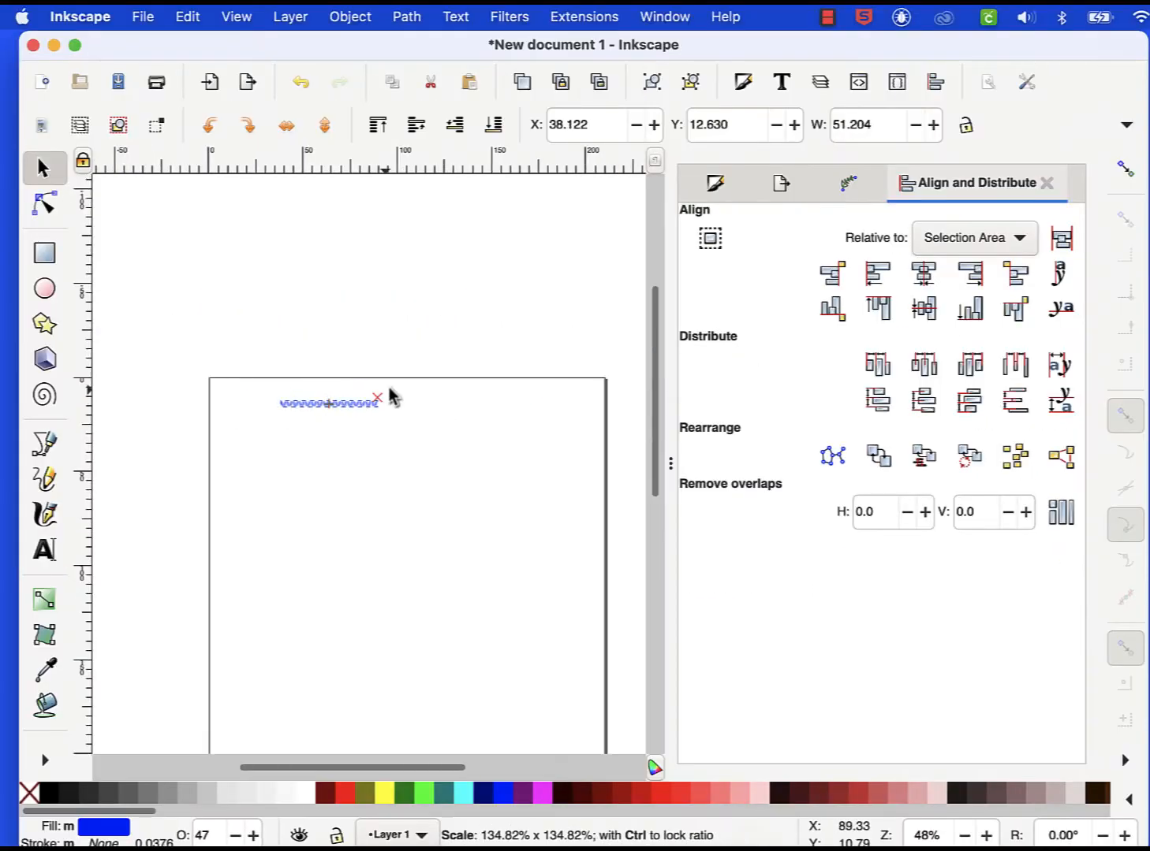
drag(401, 451, 389, 444)
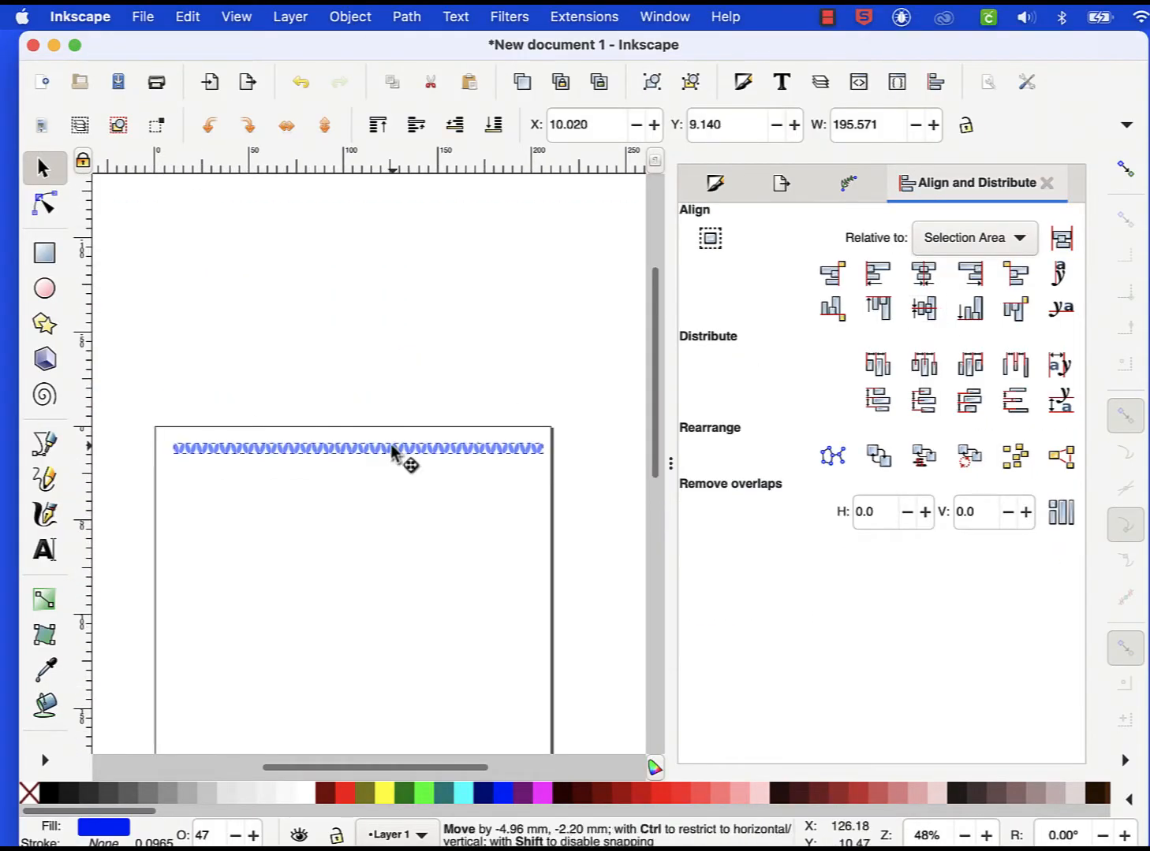
Duplicate the full-width row repeatedly beneath itself to form a block of stitch rows at the top of the page
key(ctrl+d)
drag(336, 474, 337, 481)
key(ctrl+a)
key(ctrl+d)
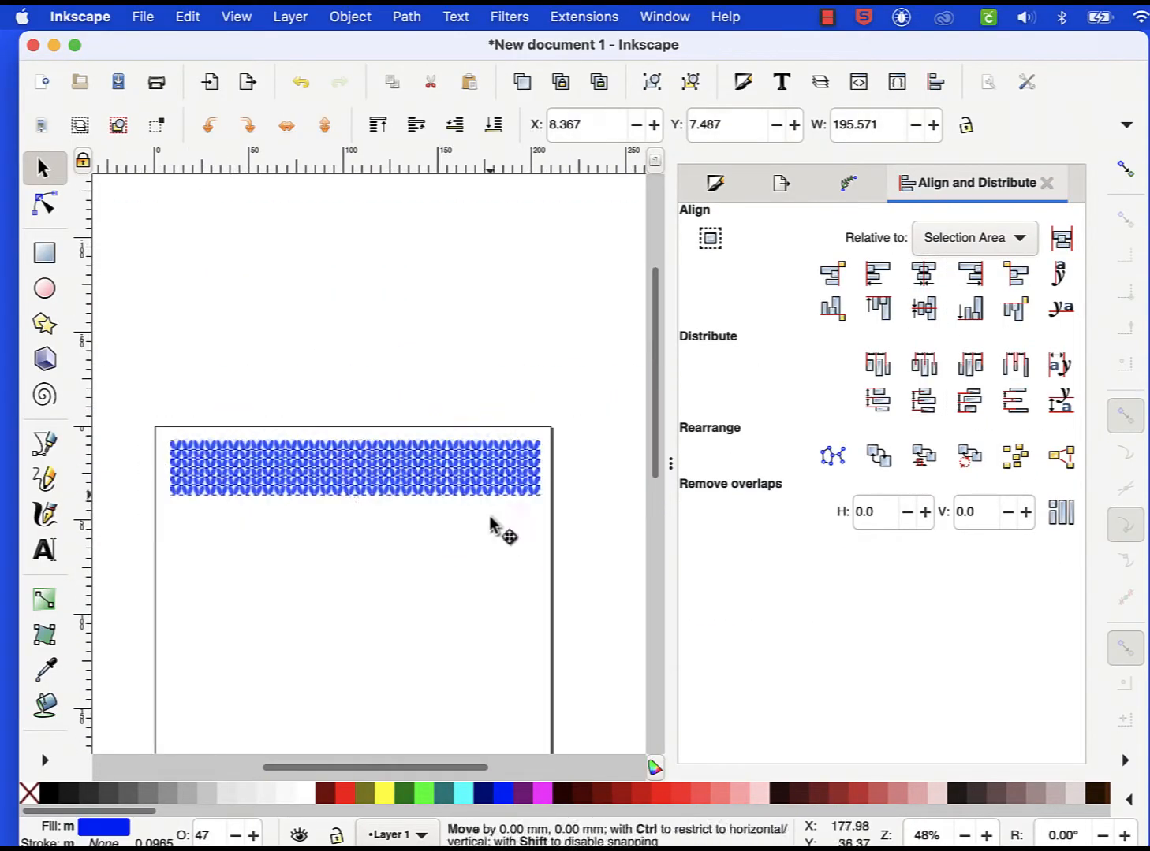
Duplicate the block of stitch rows downward until the pattern fills the page
drag(491, 518, 491, 567)
key(ctrl+d)
drag(442, 691, 443, 752)
key(ctrl+a)
scroll(618, 501, down, 4)
key(ctrl+d)
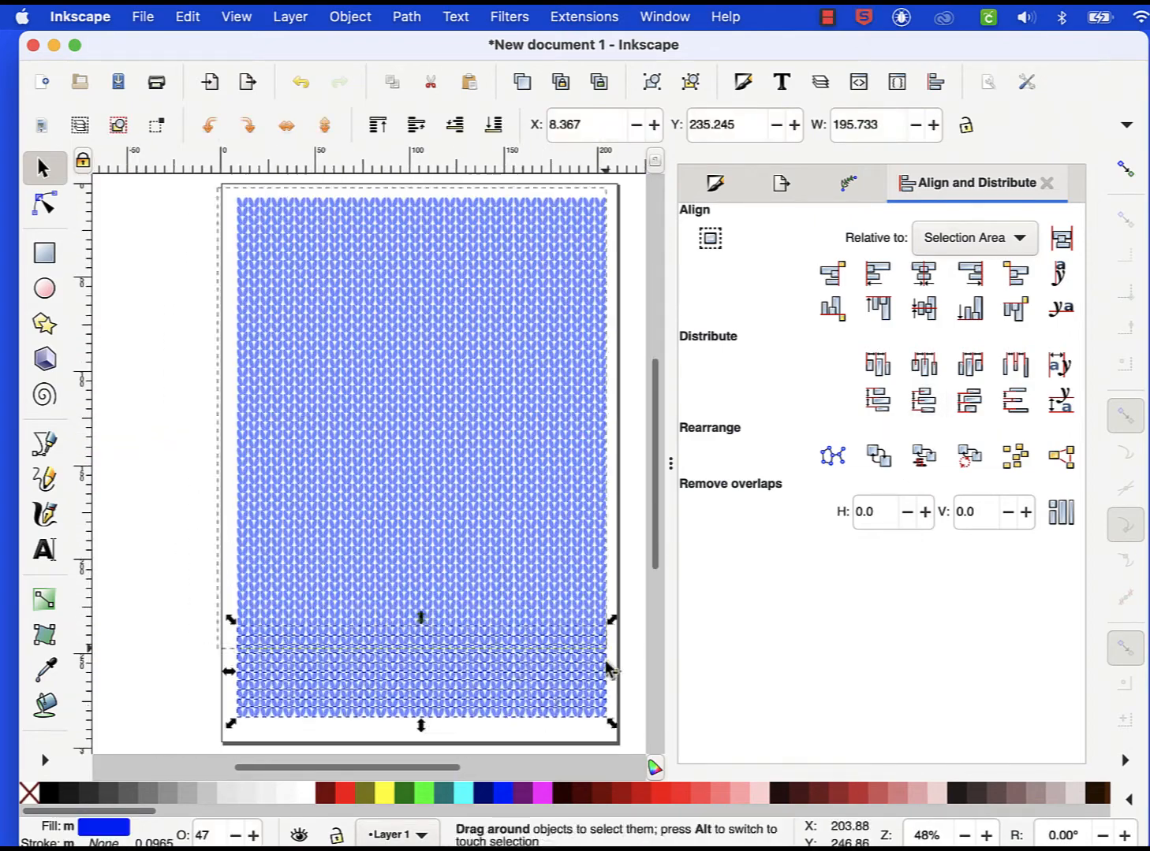
Union all stitch rows into a single path and deselect it
click(407, 17)
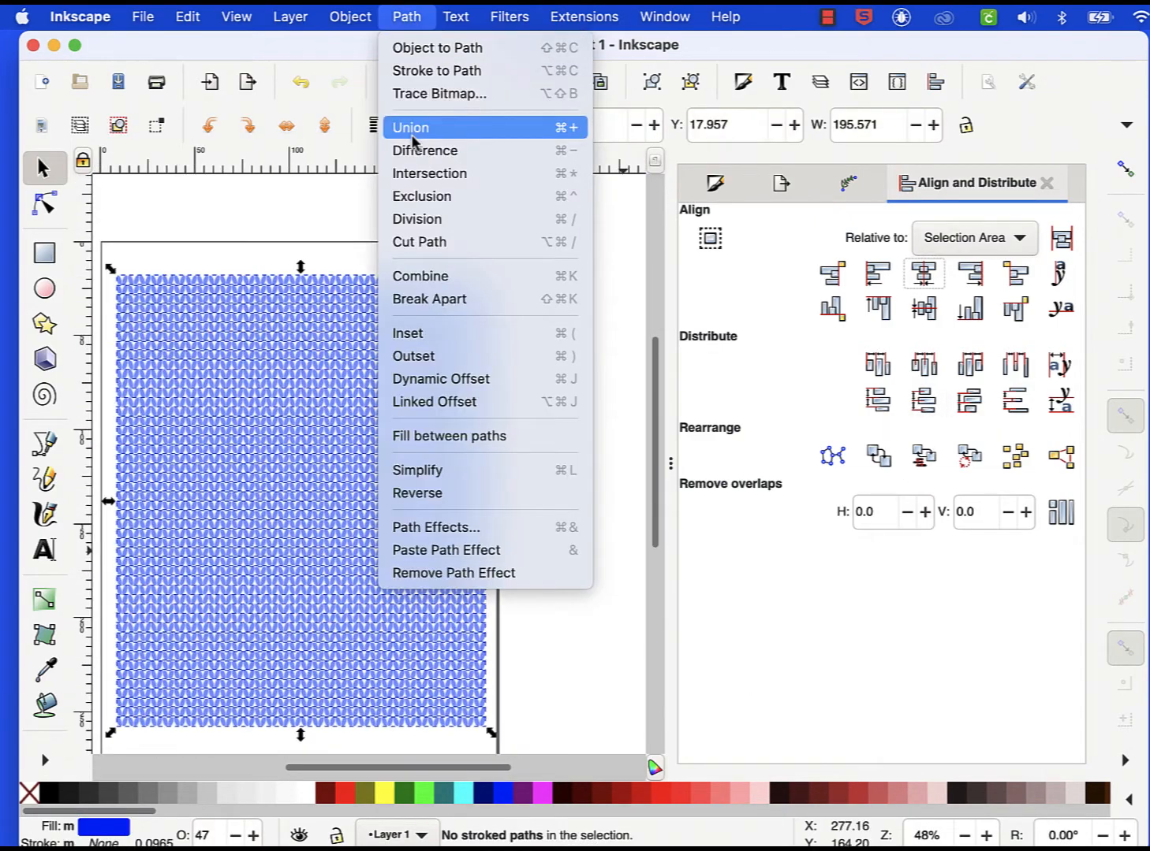
click(412, 136)
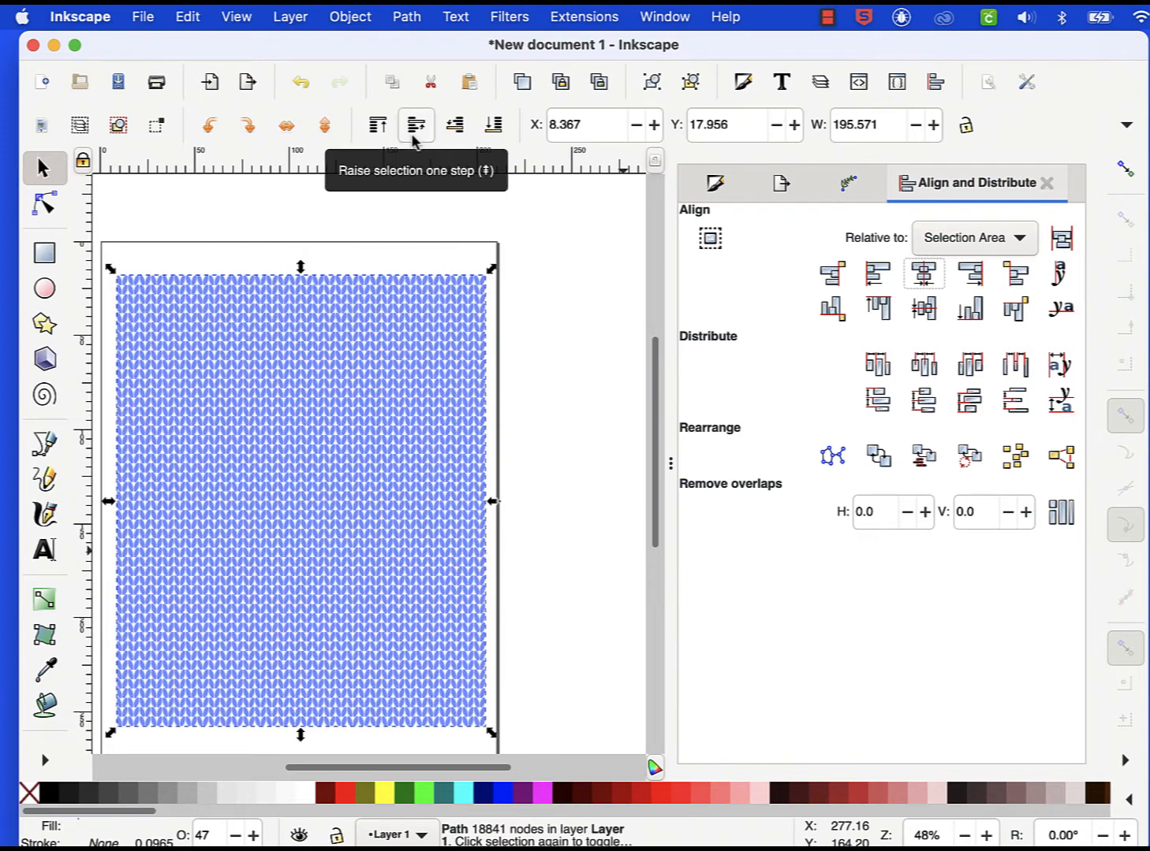
click(296, 236)
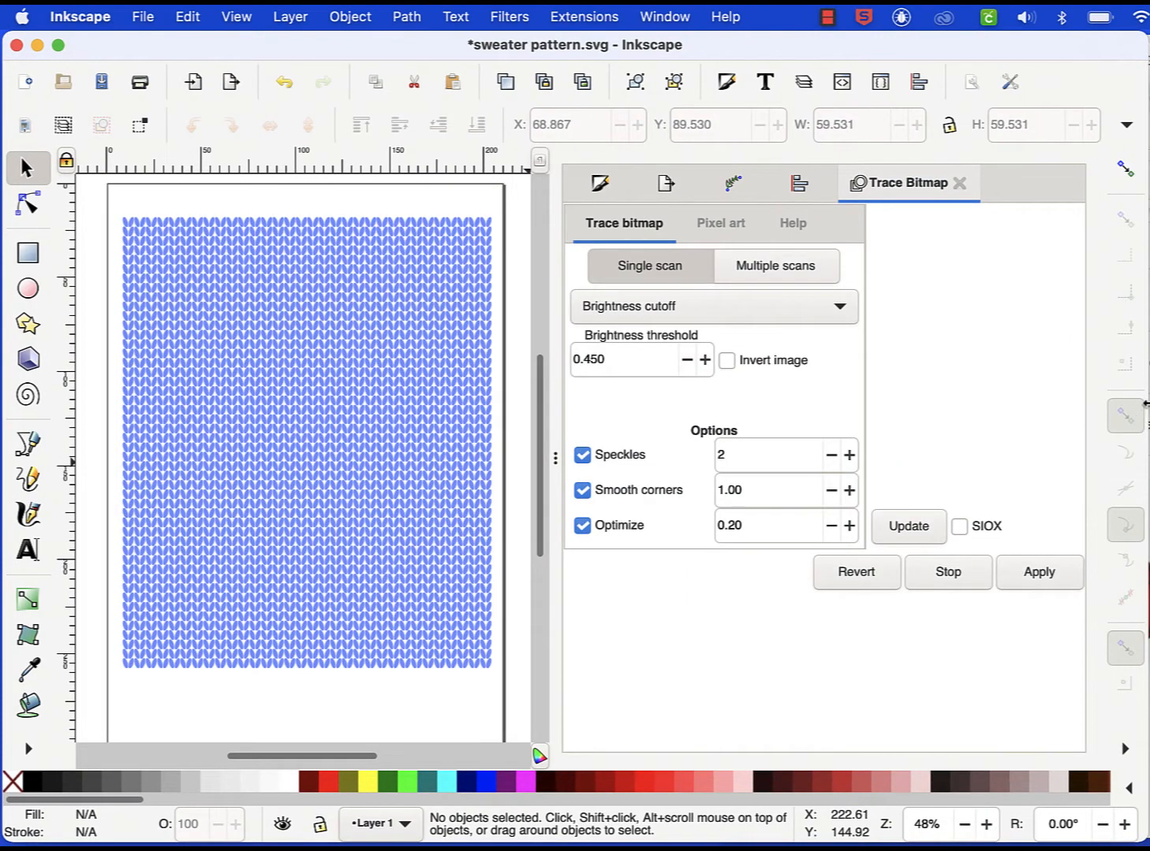
Switch to Chrome's heart image results and save the solid black heart clipart from DesignBust to the desktop
drag(1145, 384, 864, 350)
click(1025, 527)
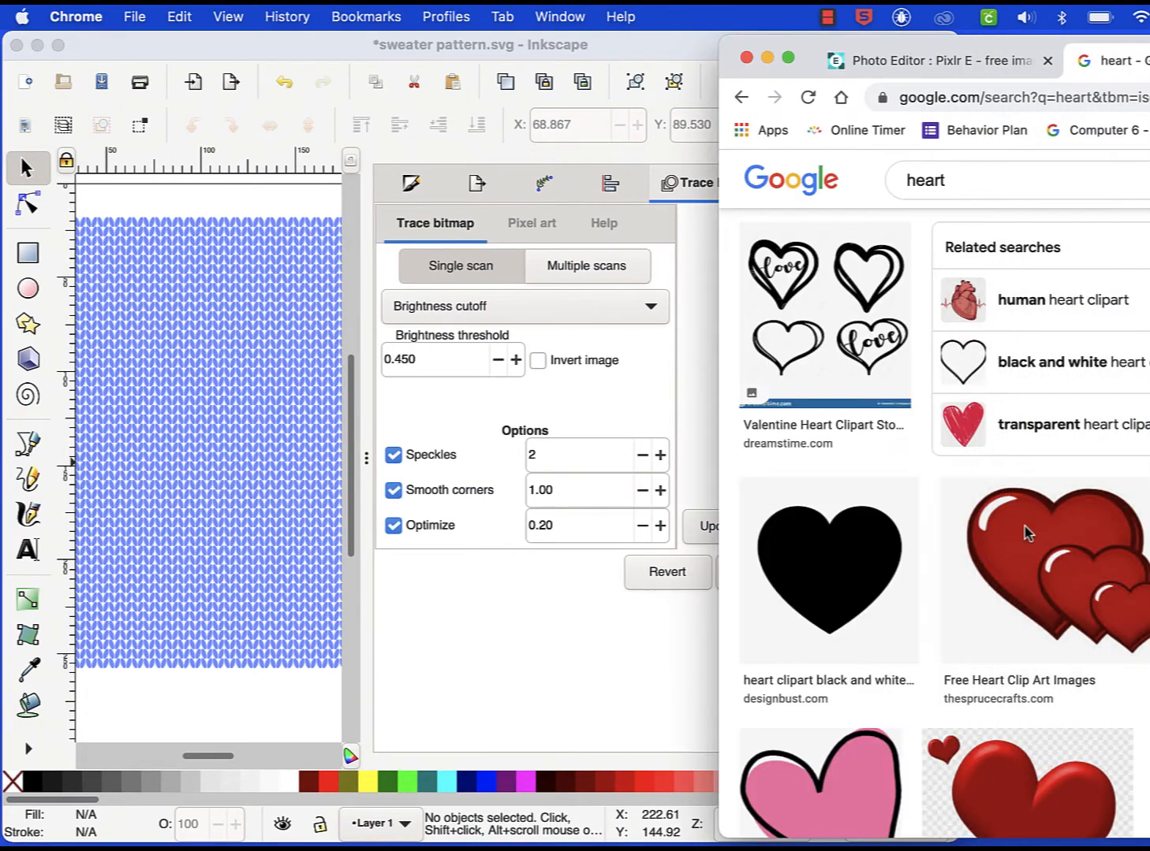
scroll(826, 546, down, 5)
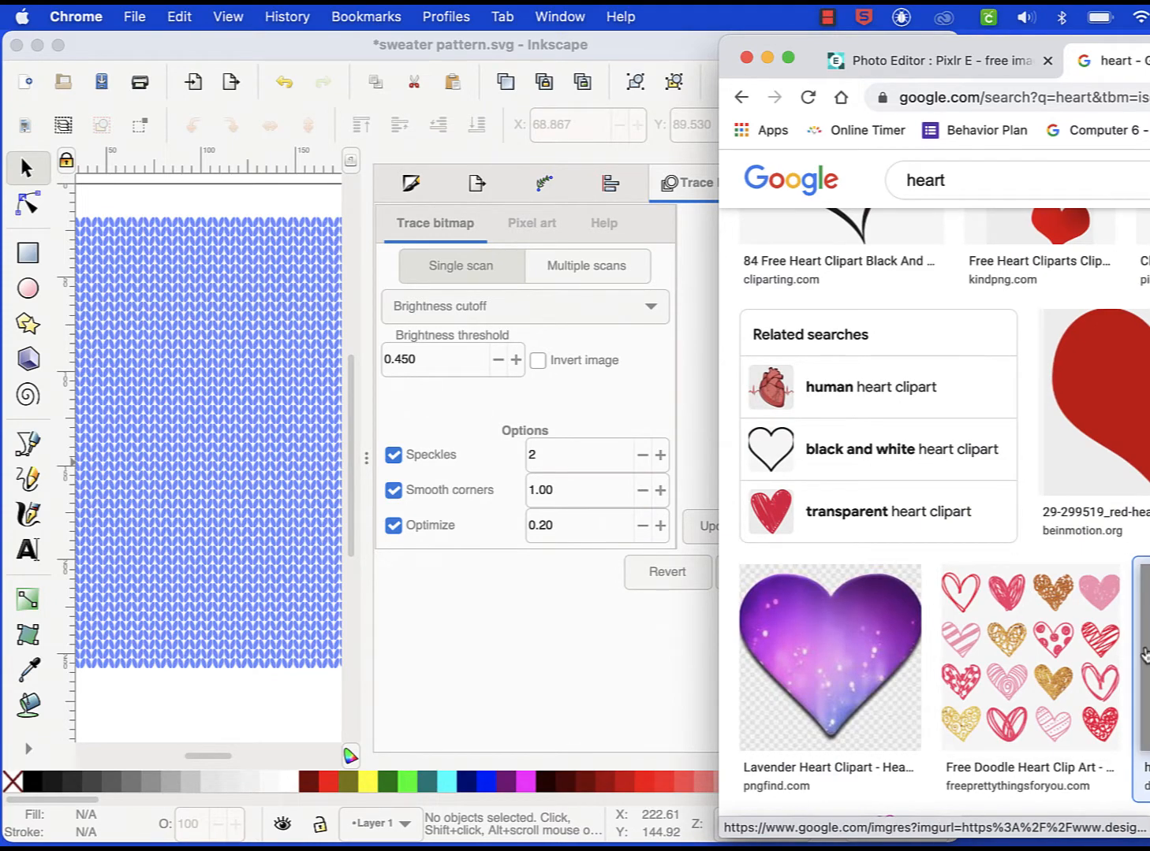
drag(1148, 59, 311, 46)
drag(663, 362, 1064, 335)
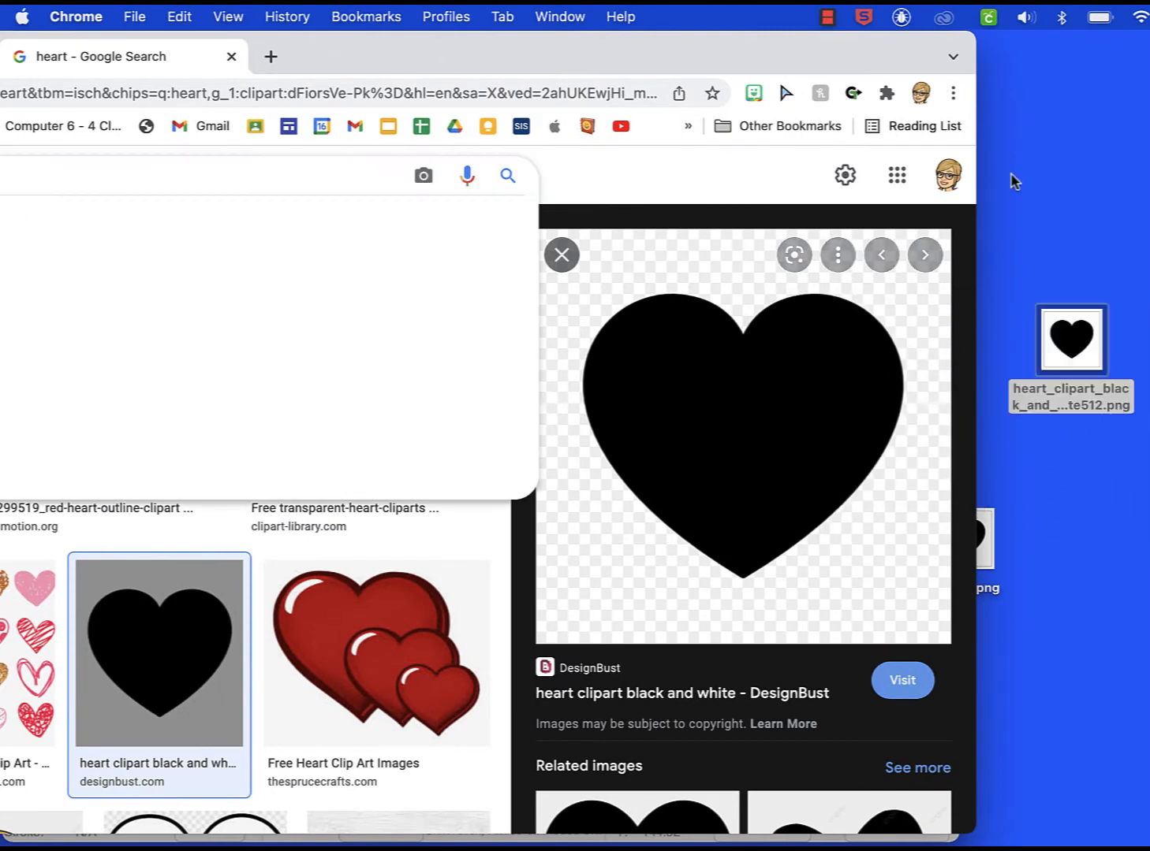
Minimize the browser and widen the Inkscape window back to the full screen width
drag(793, 49, 1145, 39)
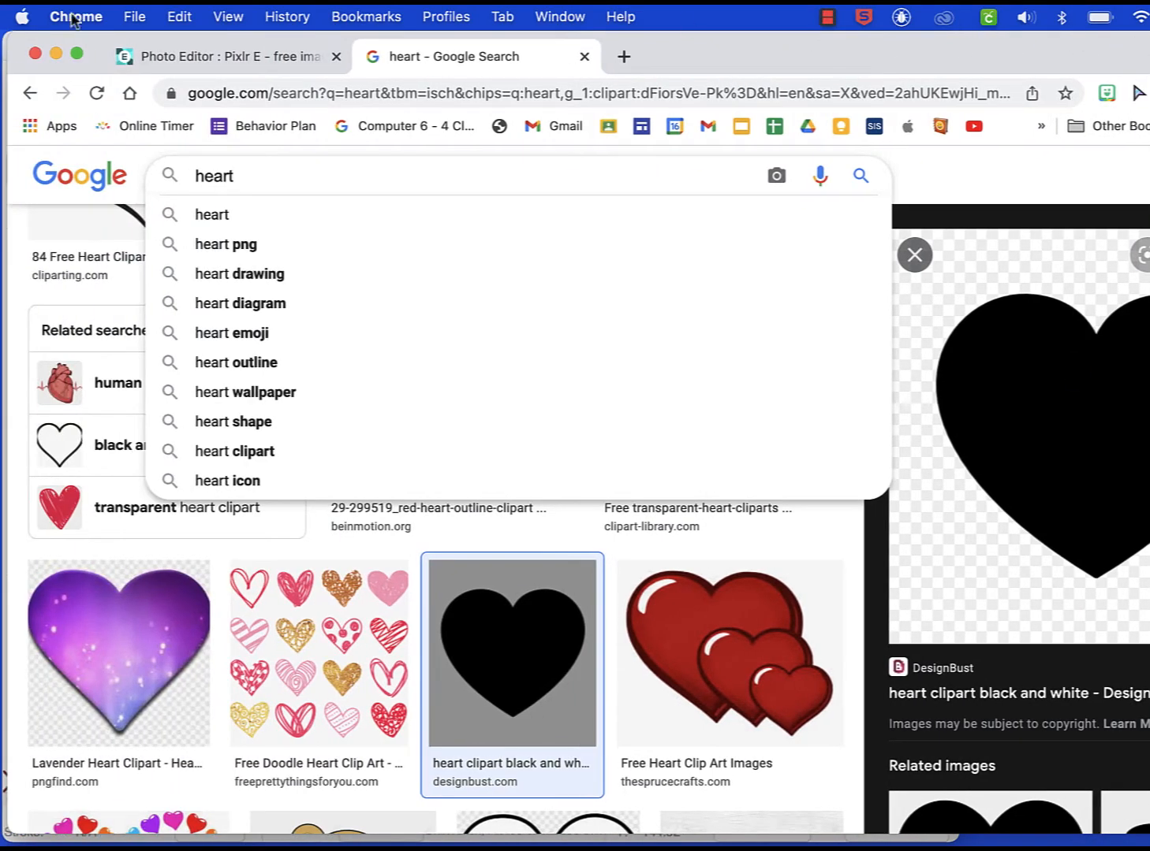
click(56, 53)
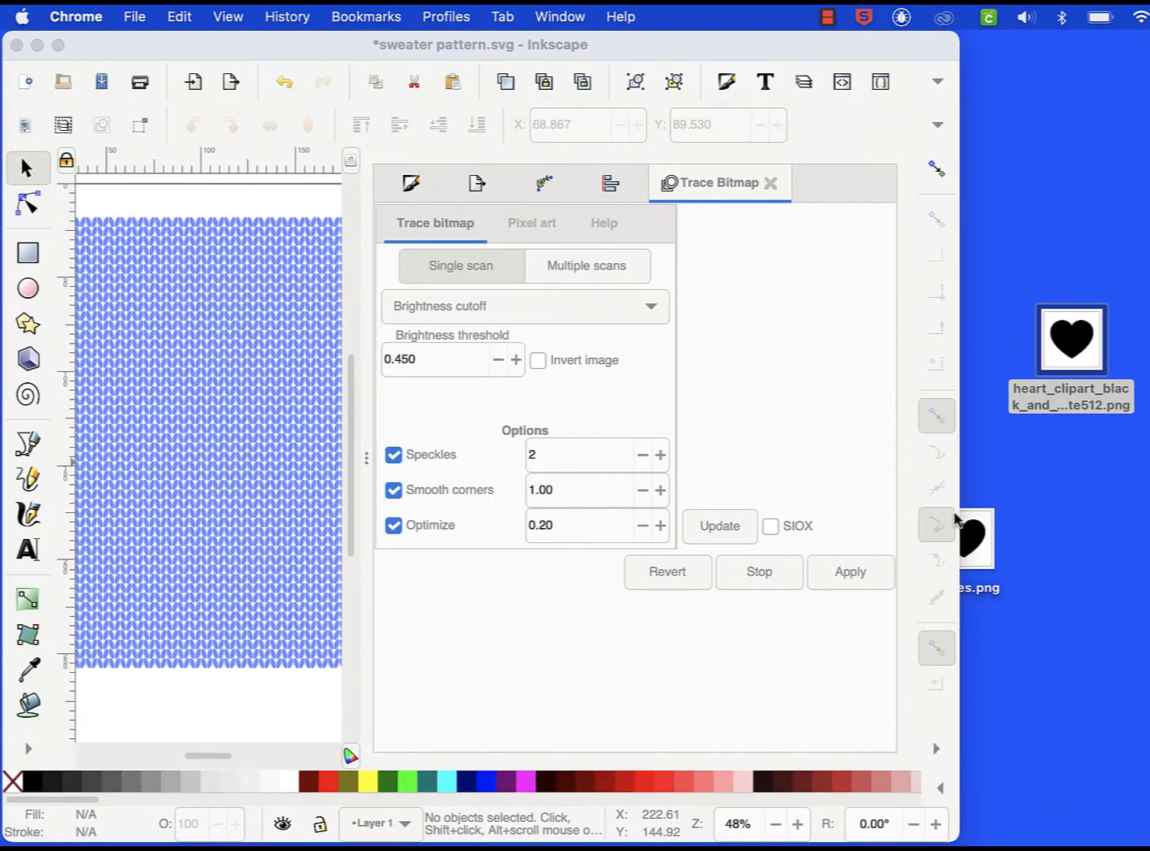
drag(956, 521, 1143, 506)
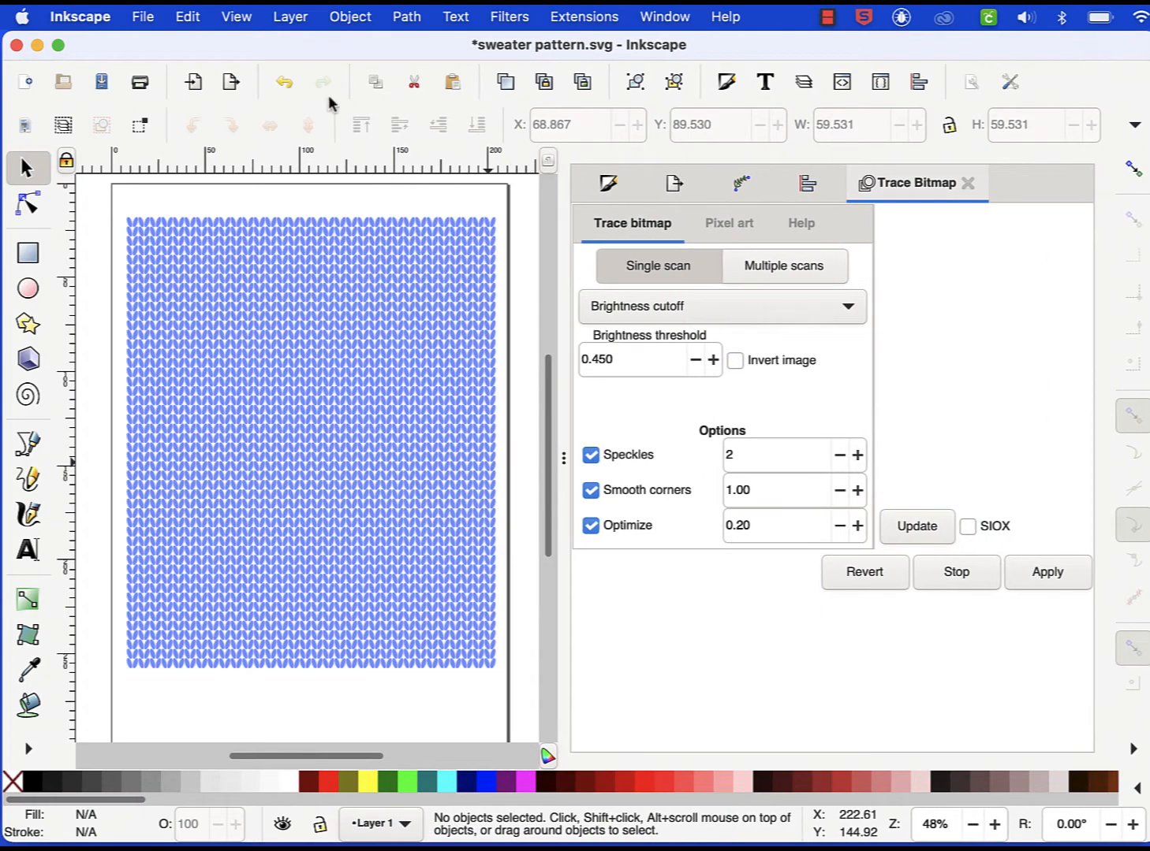
Import heart_clipart_black_and_white512.png from the desktop as an embedded image, with DPI from file and automatic rendering mode
click(147, 16)
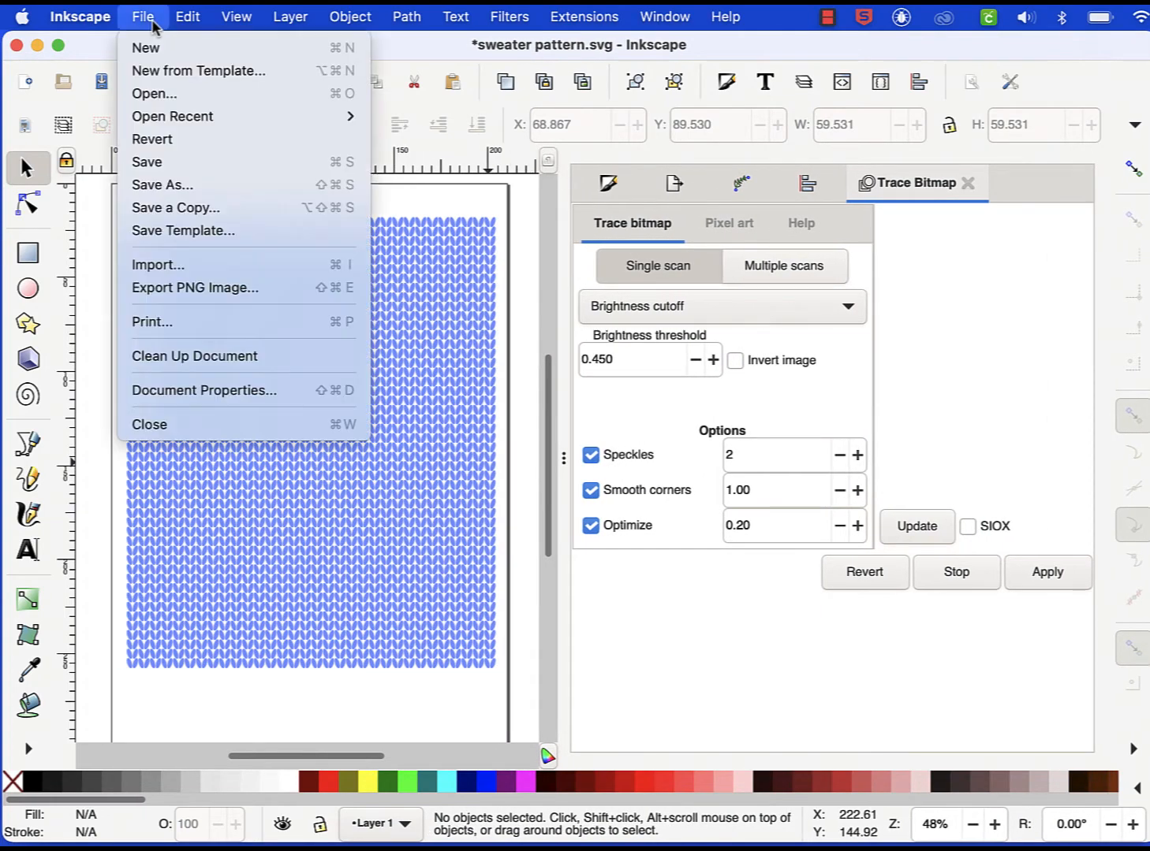
click(173, 268)
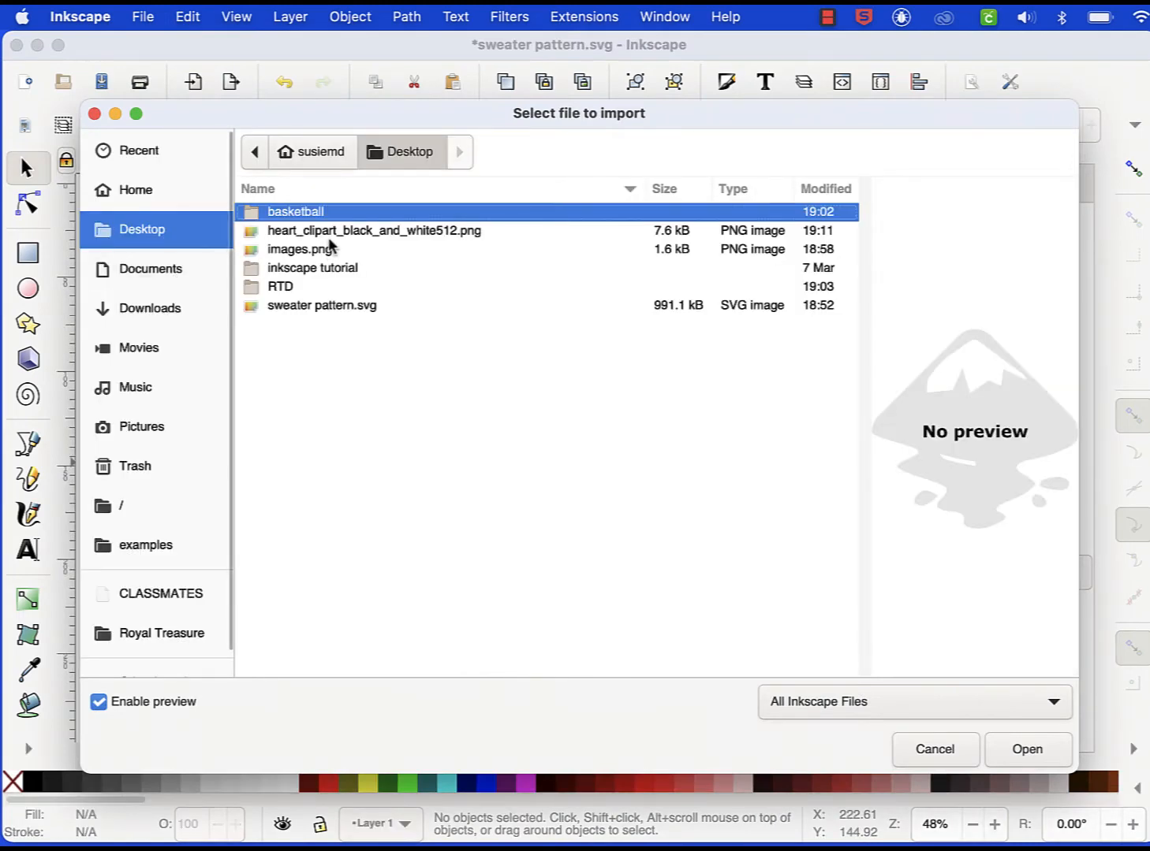
click(335, 232)
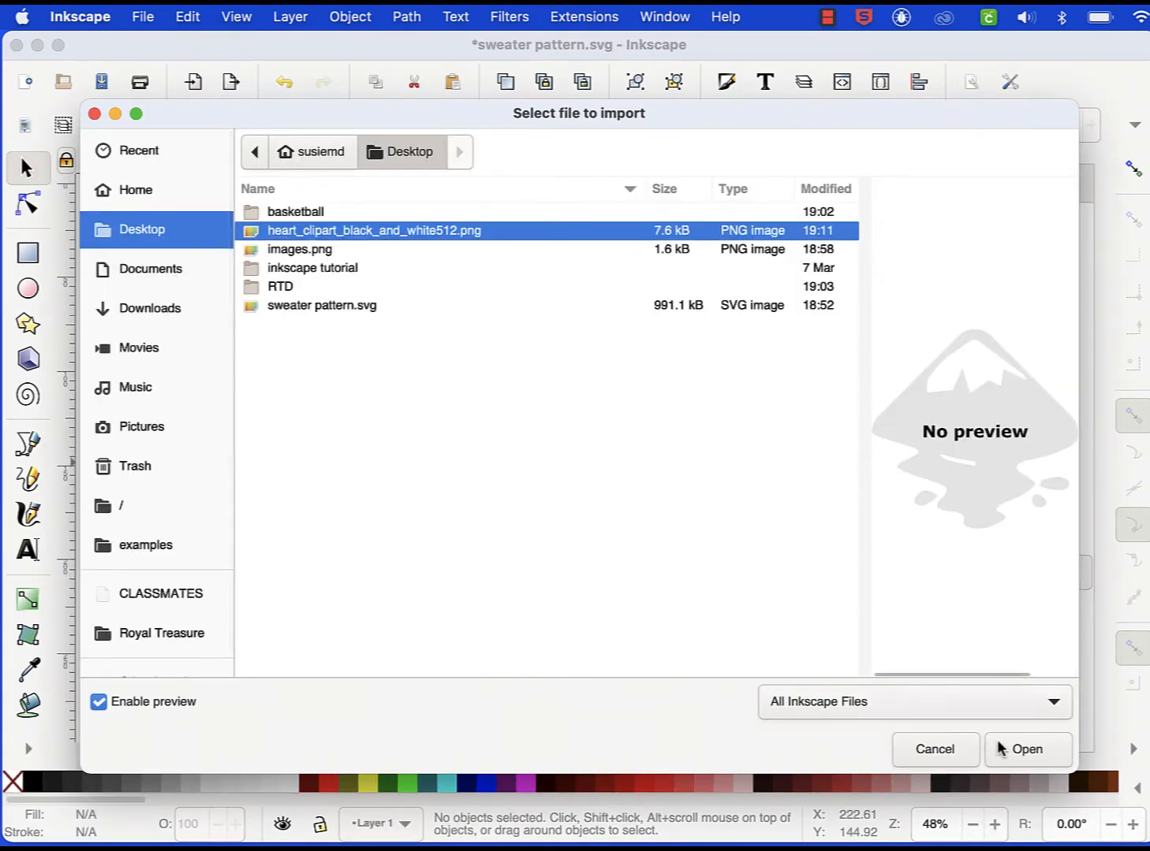
click(1023, 749)
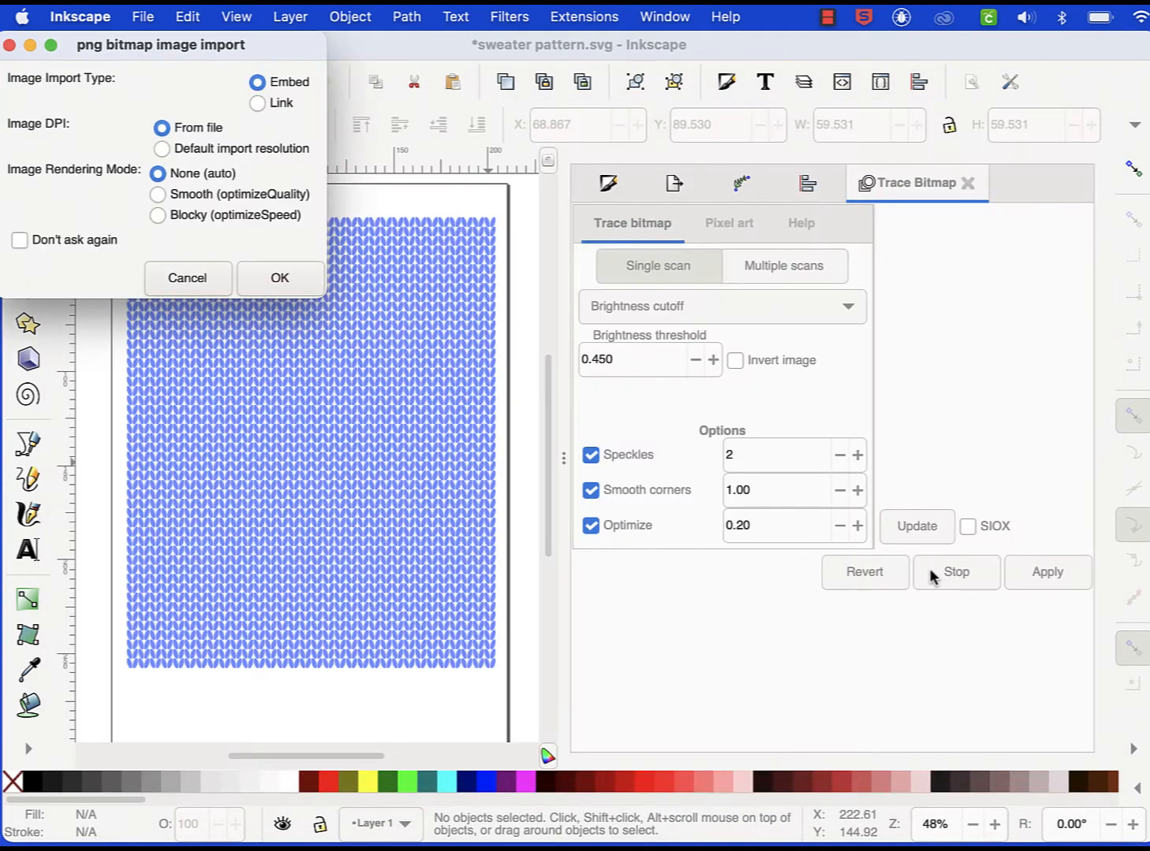
click(253, 277)
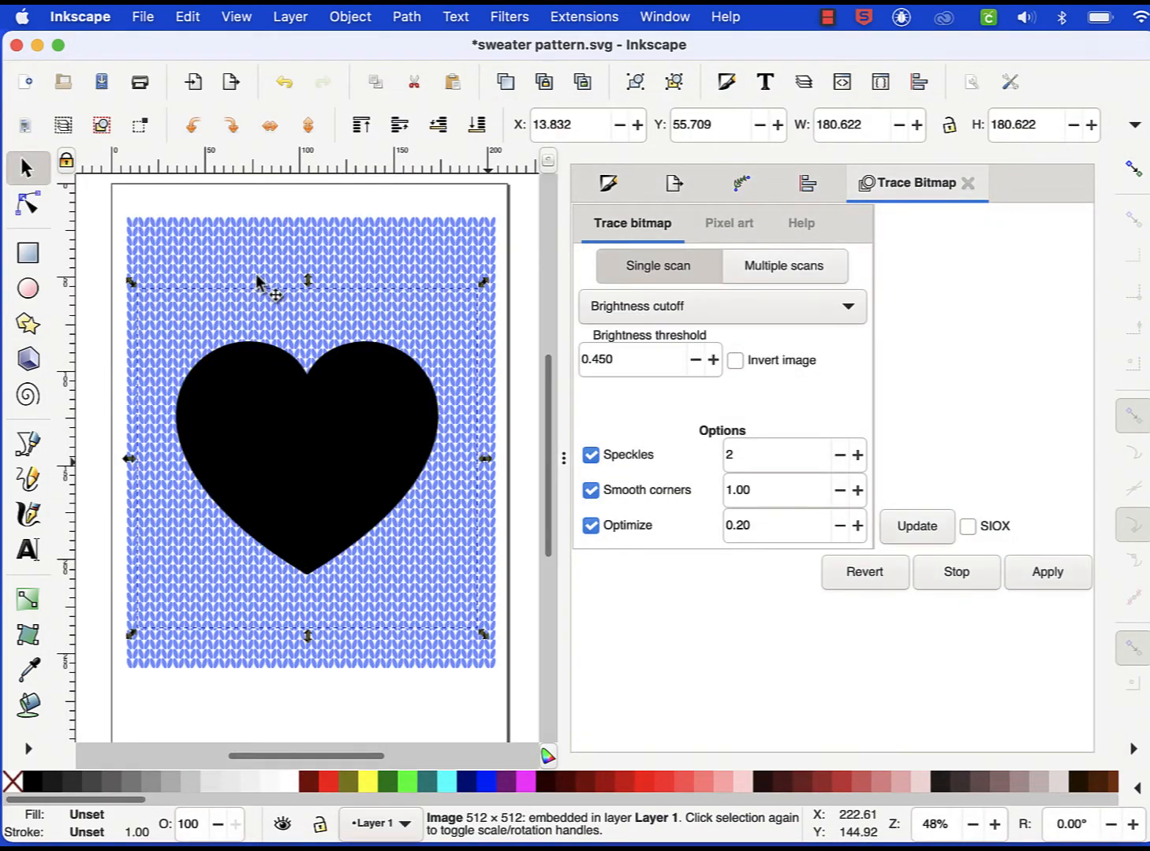
Trace the heart image into a vector path with a single-scan Brightness cutoff at threshold 0.450
click(28, 204)
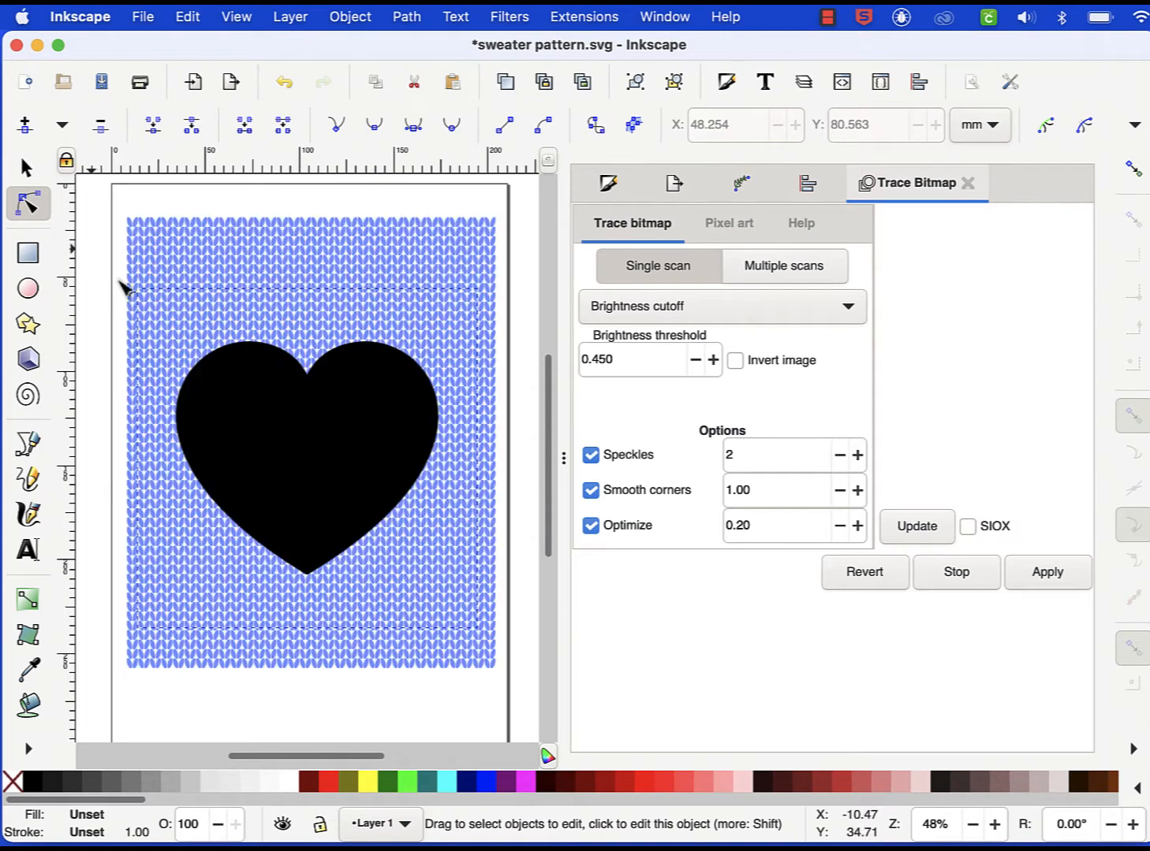
click(26, 168)
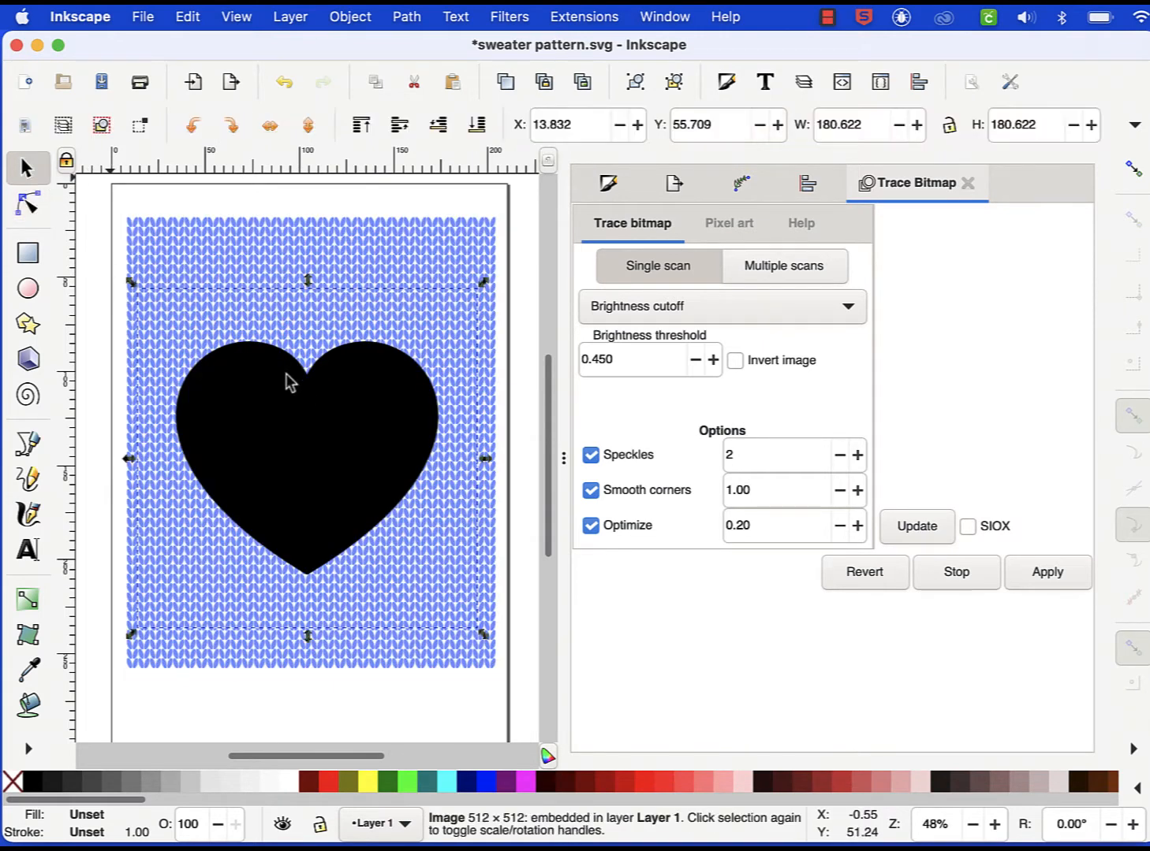
click(407, 17)
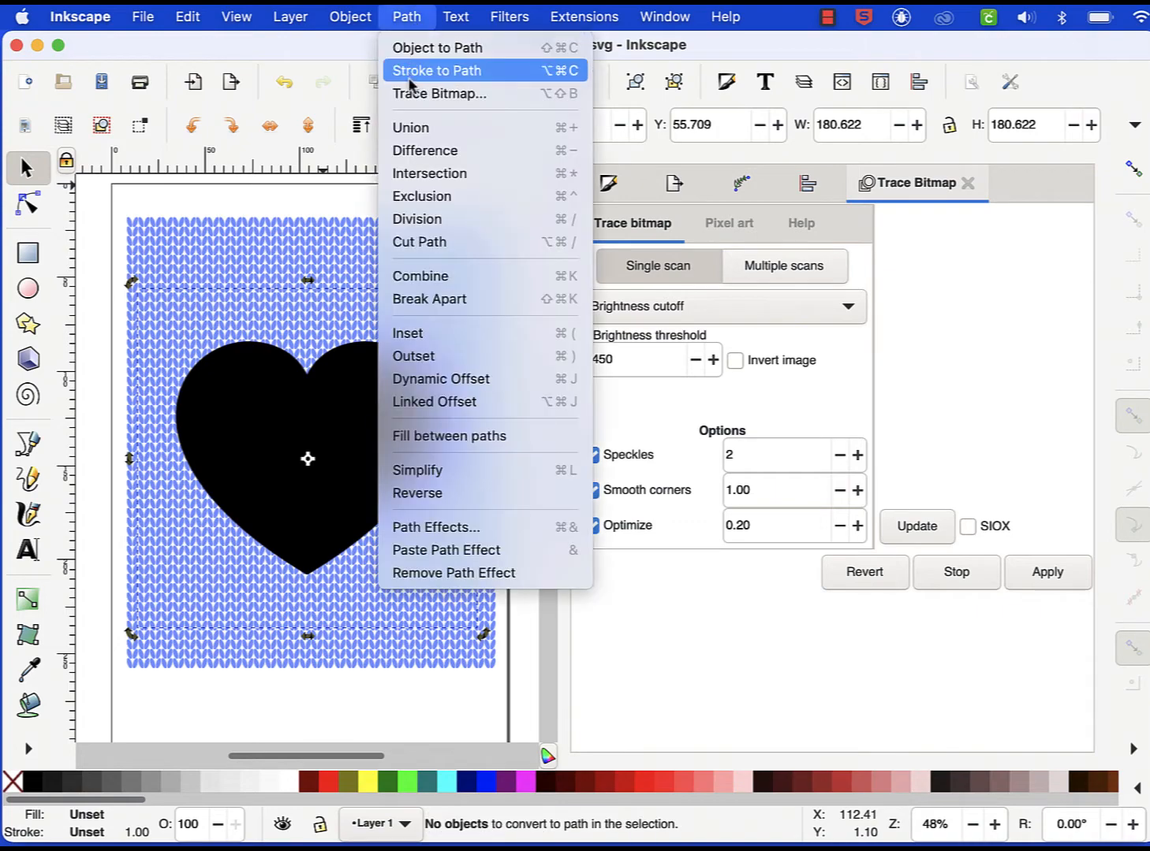
click(411, 93)
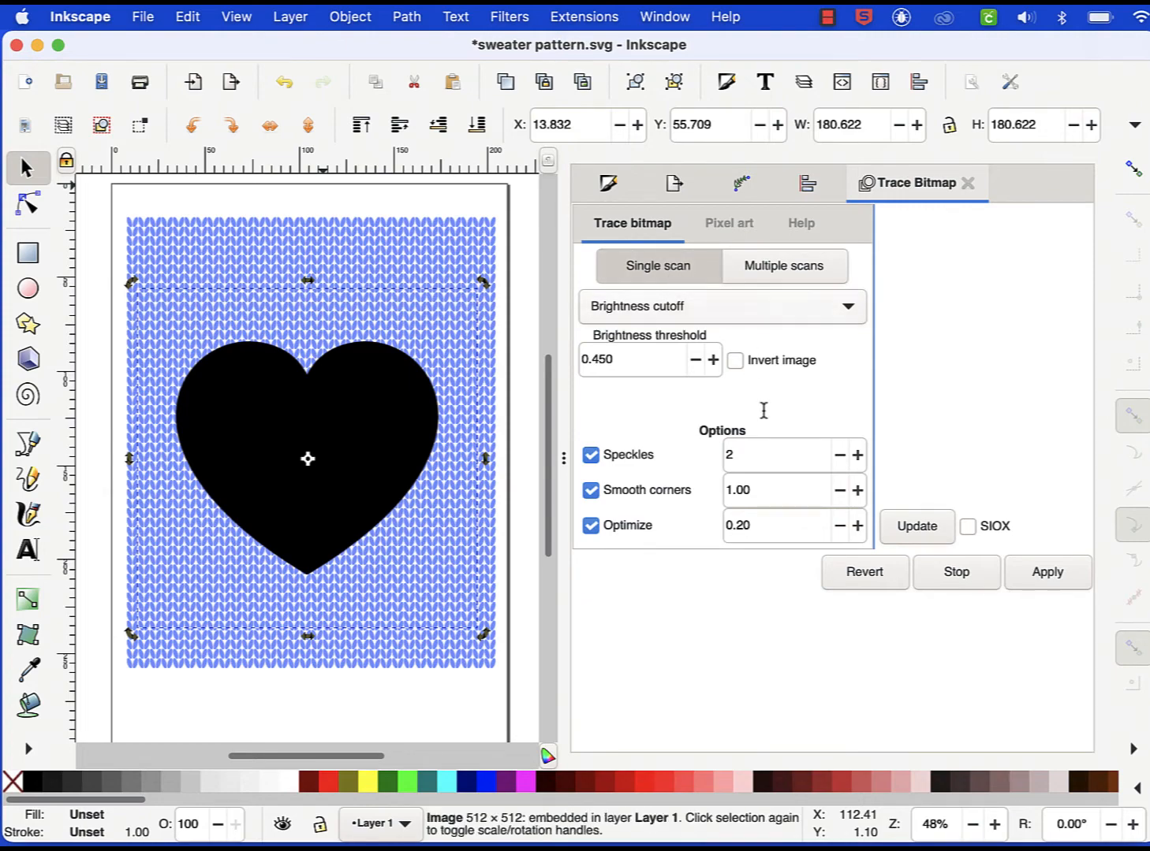
click(1037, 587)
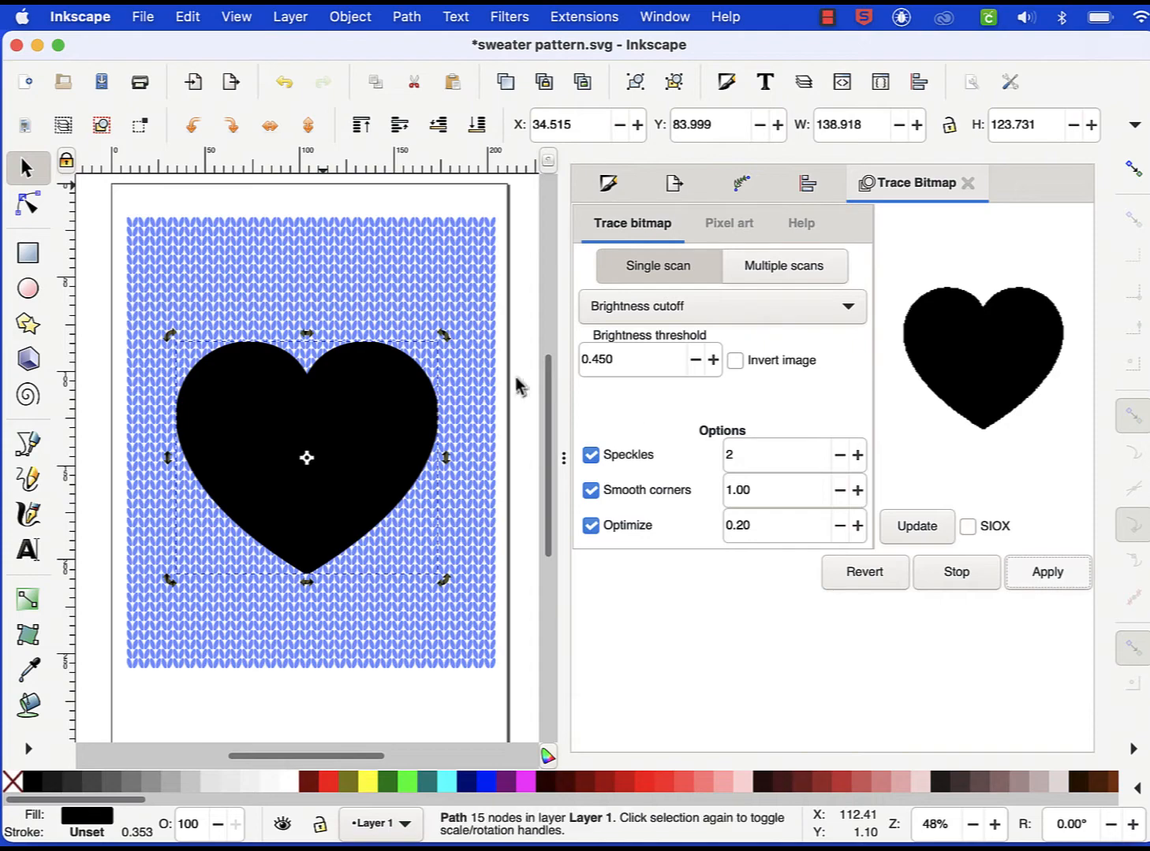
Move the traced heart path down off the imported image and delete the original embedded heart image
drag(218, 385, 227, 554)
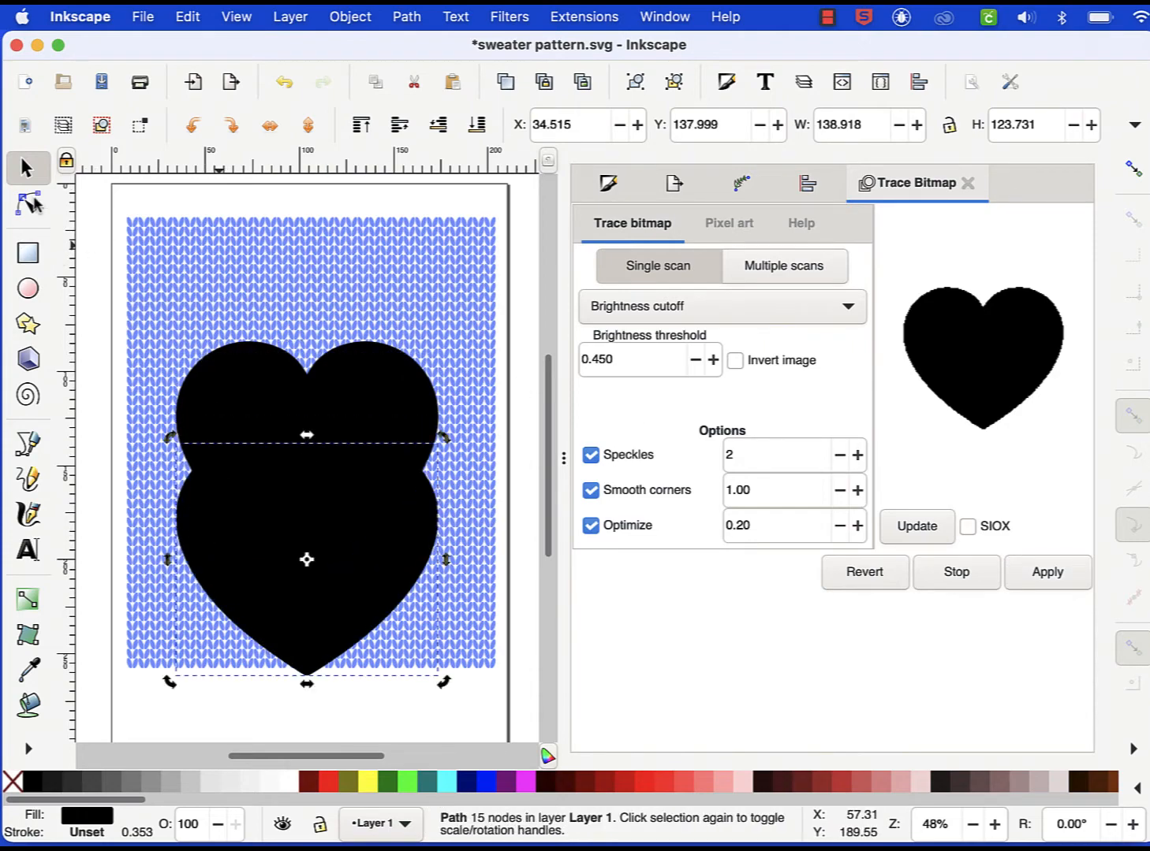
click(32, 204)
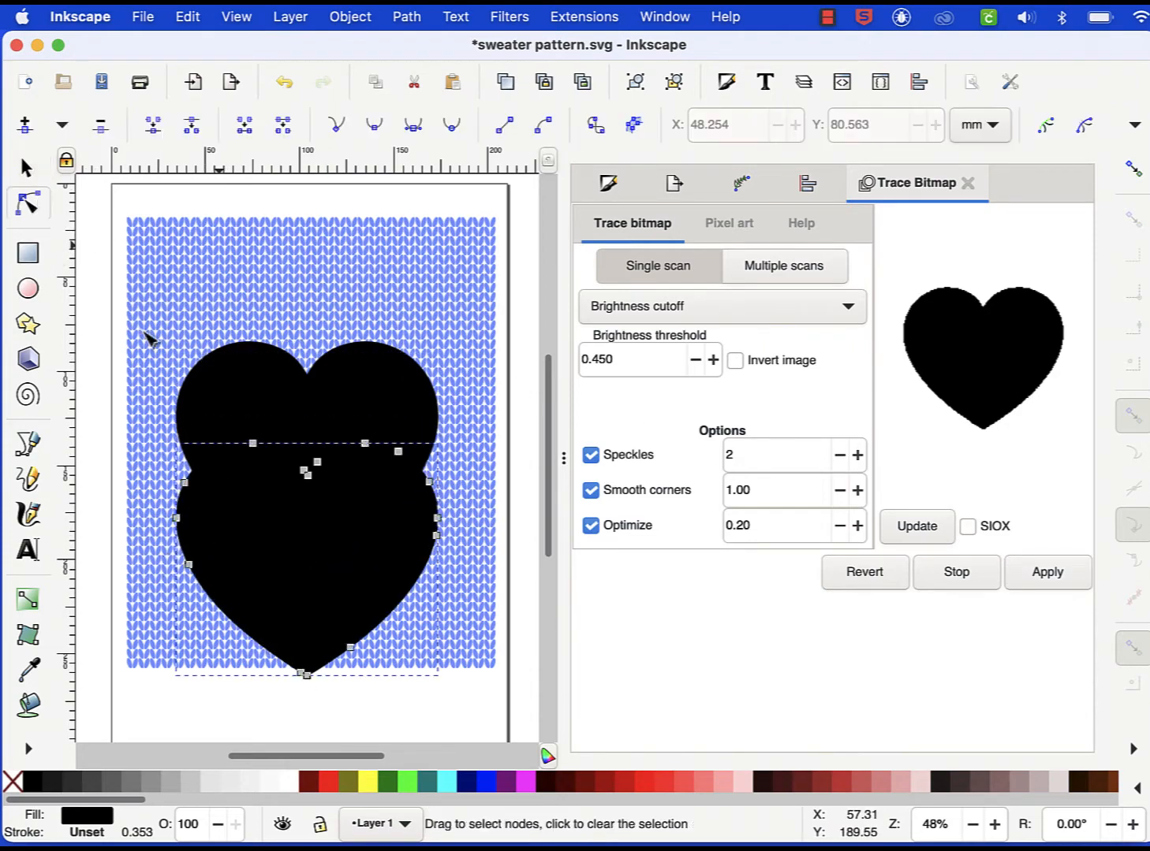
click(244, 388)
key(s)
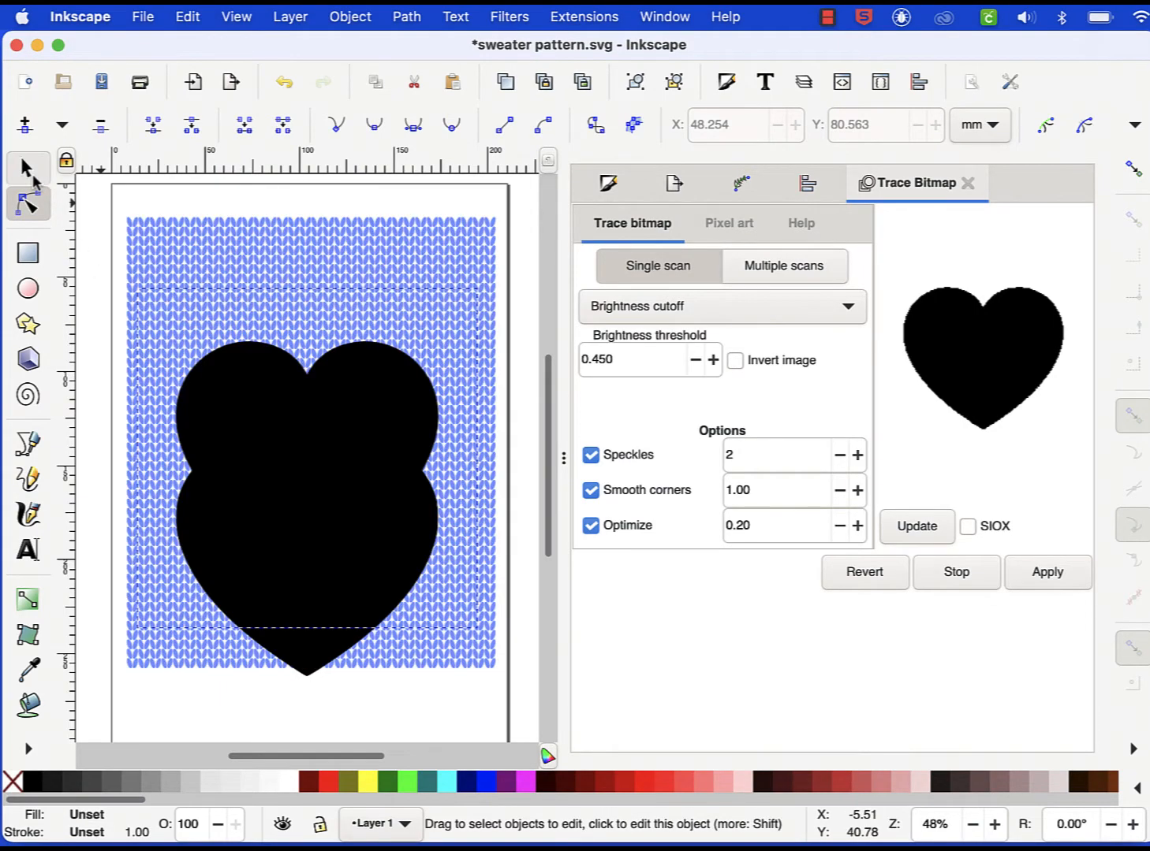
click(242, 399)
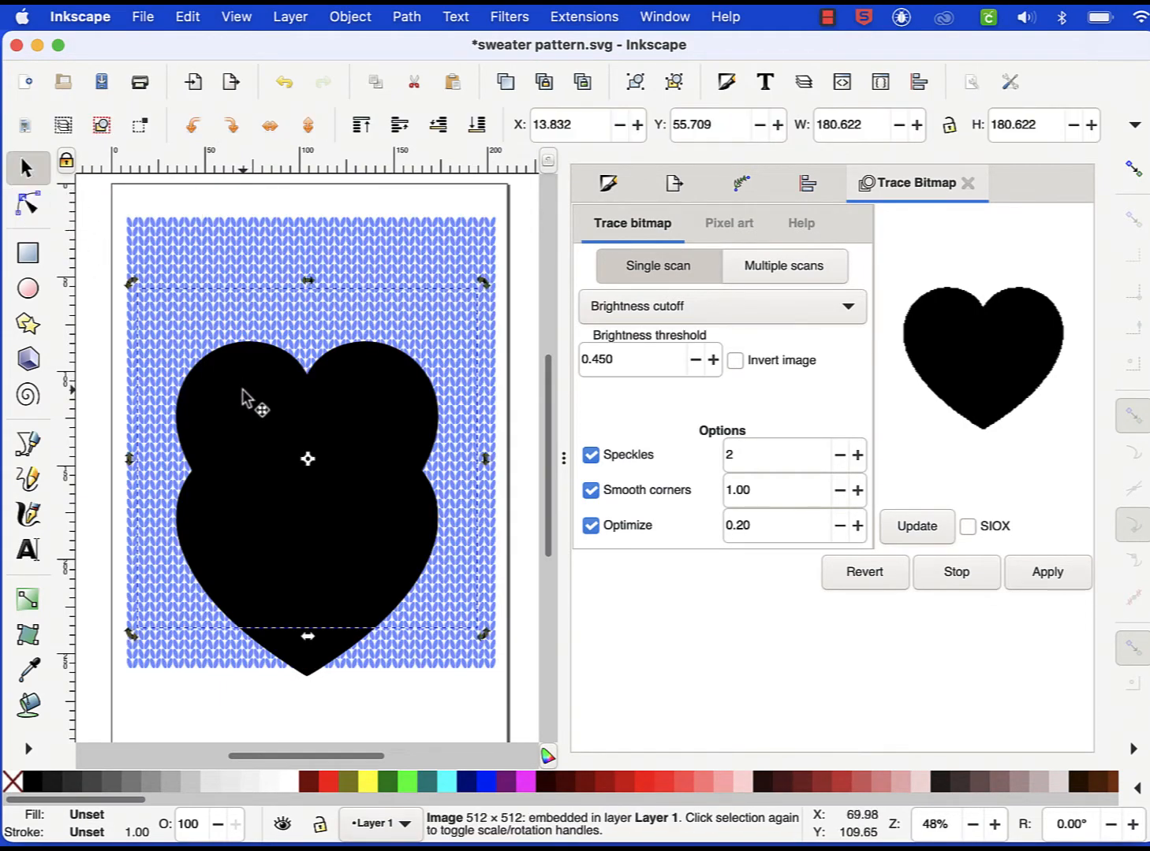
key(Delete)
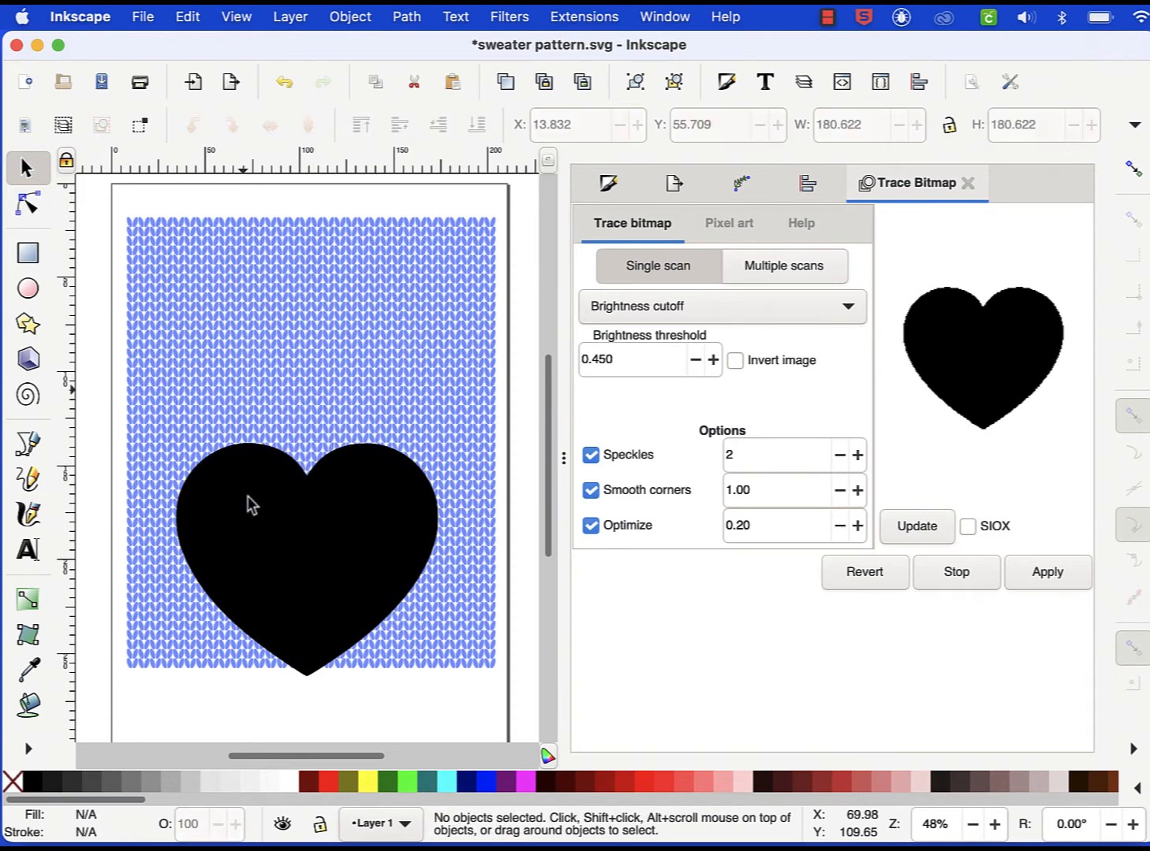
Center the traced heart over the stitch pattern and enlarge it to about 191 mm wide and 193 mm tall
drag(261, 441, 250, 385)
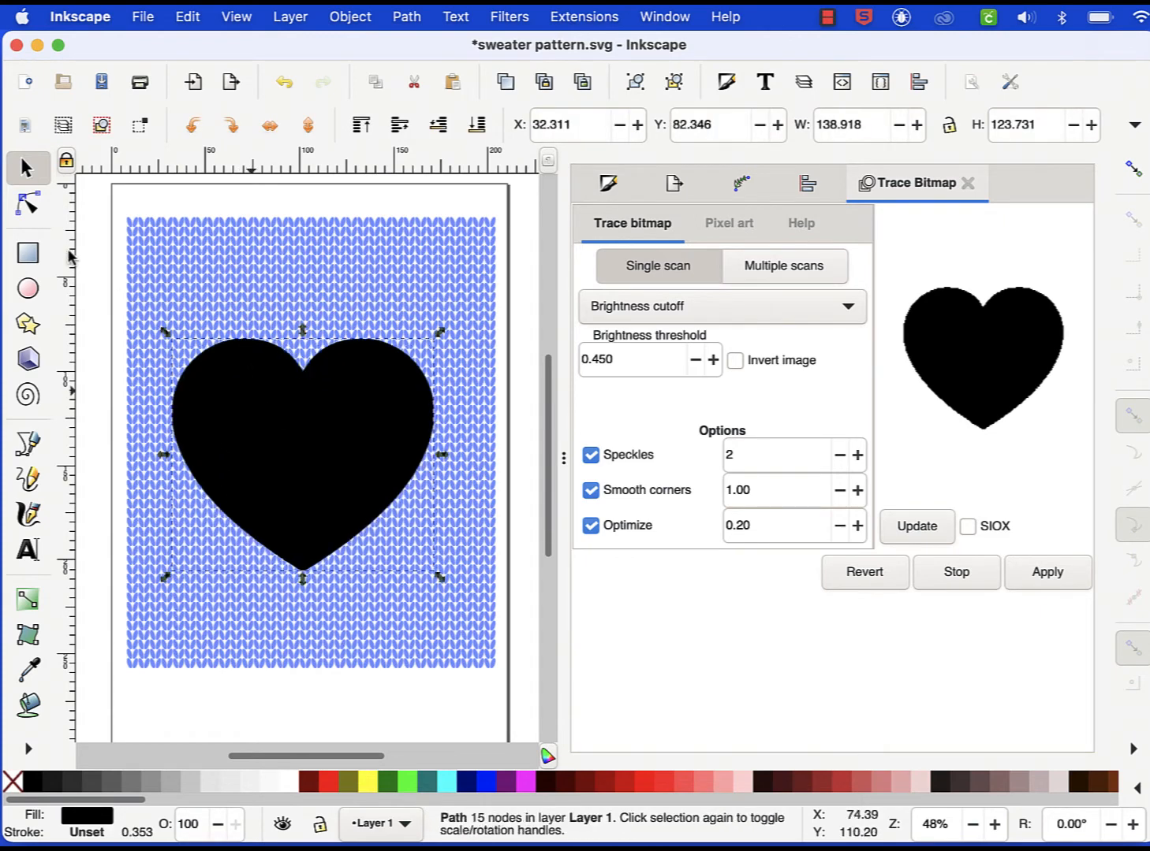
click(40, 206)
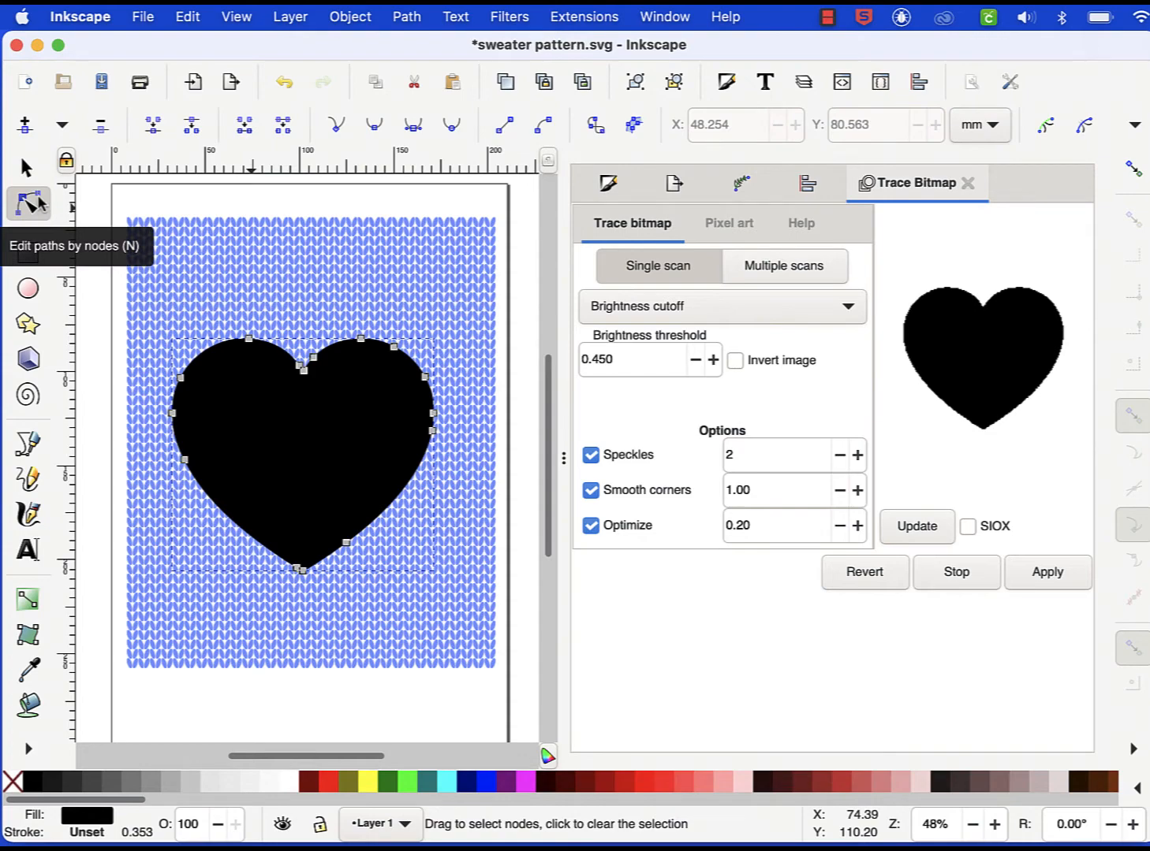
click(27, 168)
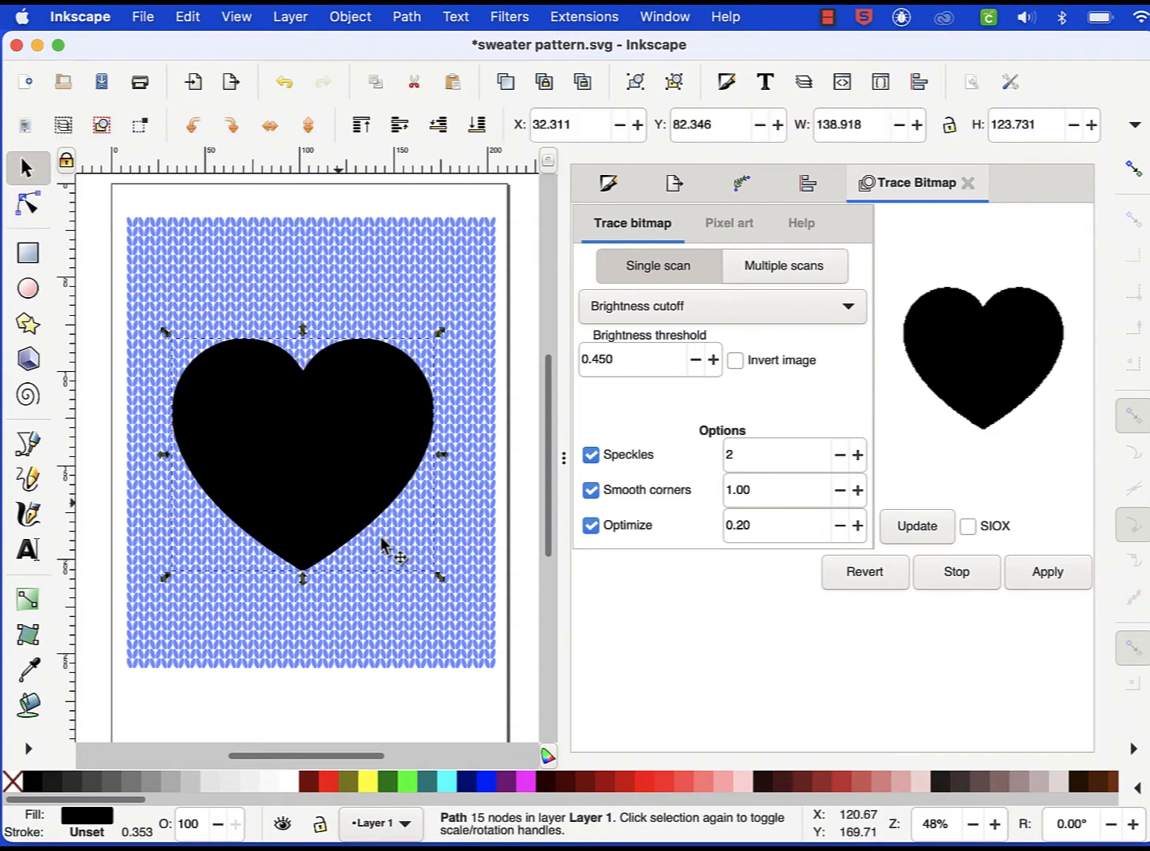
drag(439, 578, 467, 614)
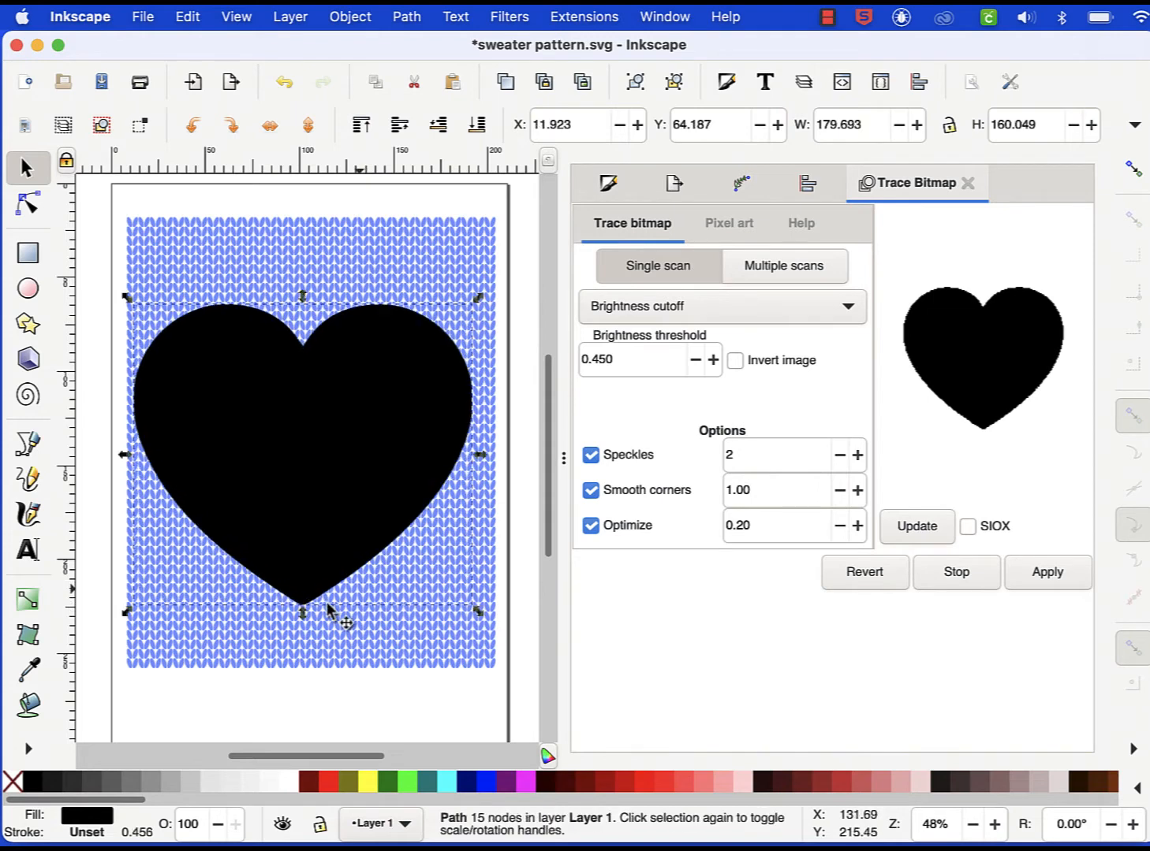
drag(305, 611, 310, 651)
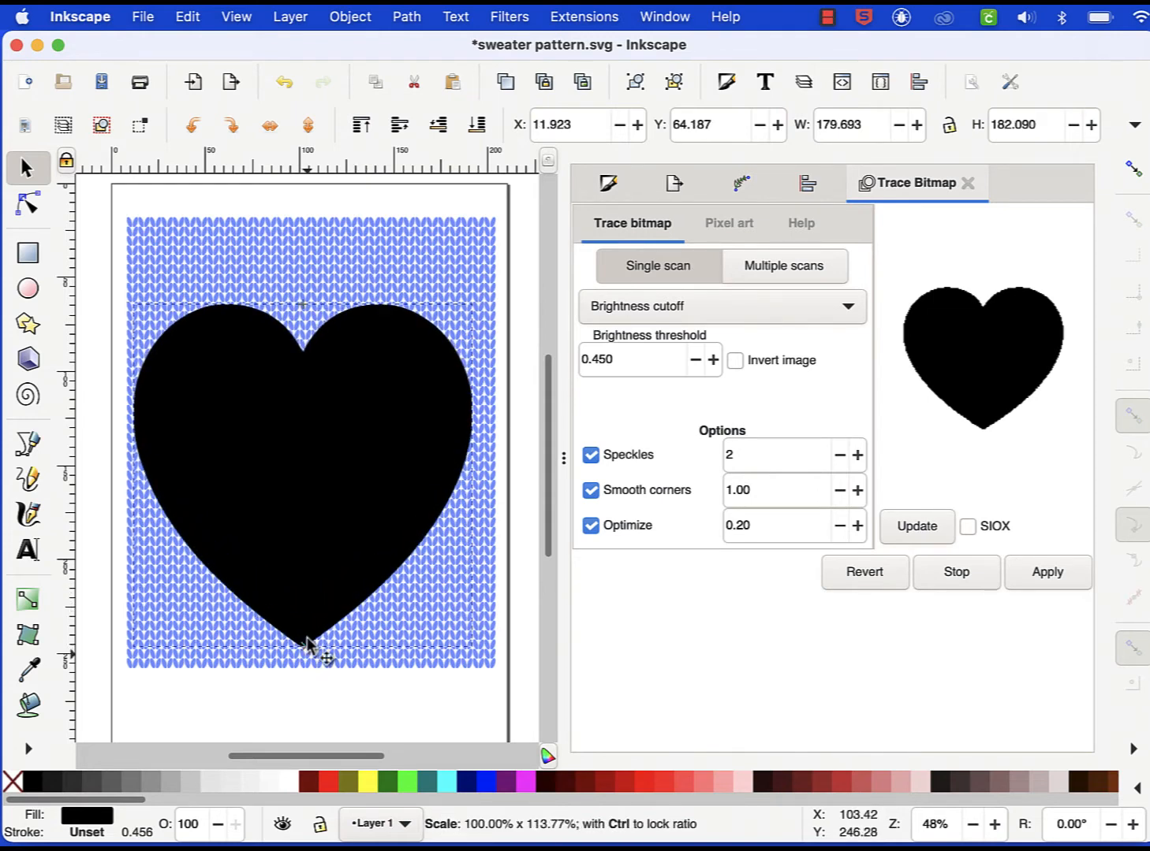
click(344, 454)
drag(344, 452, 346, 447)
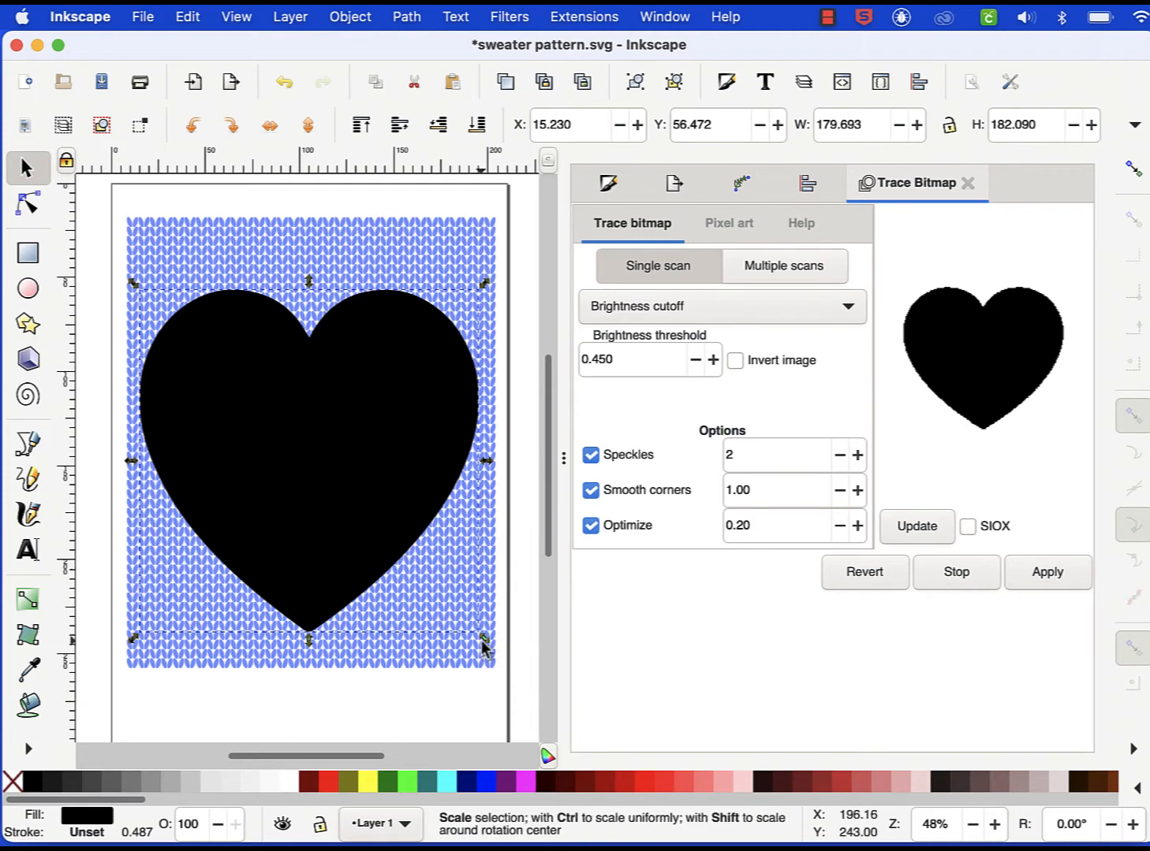
drag(488, 652, 494, 654)
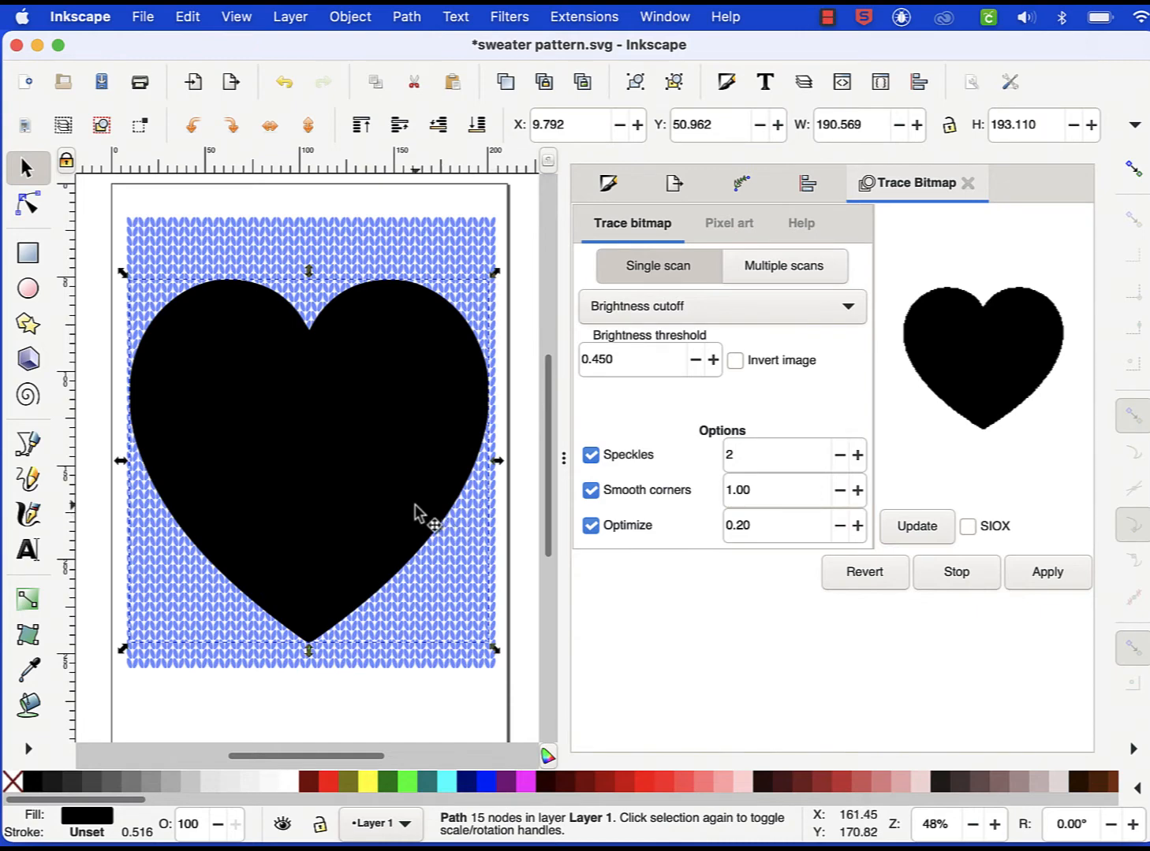
Make the heart's black fill semi-transparent by lowering its alpha to 37
click(590, 455)
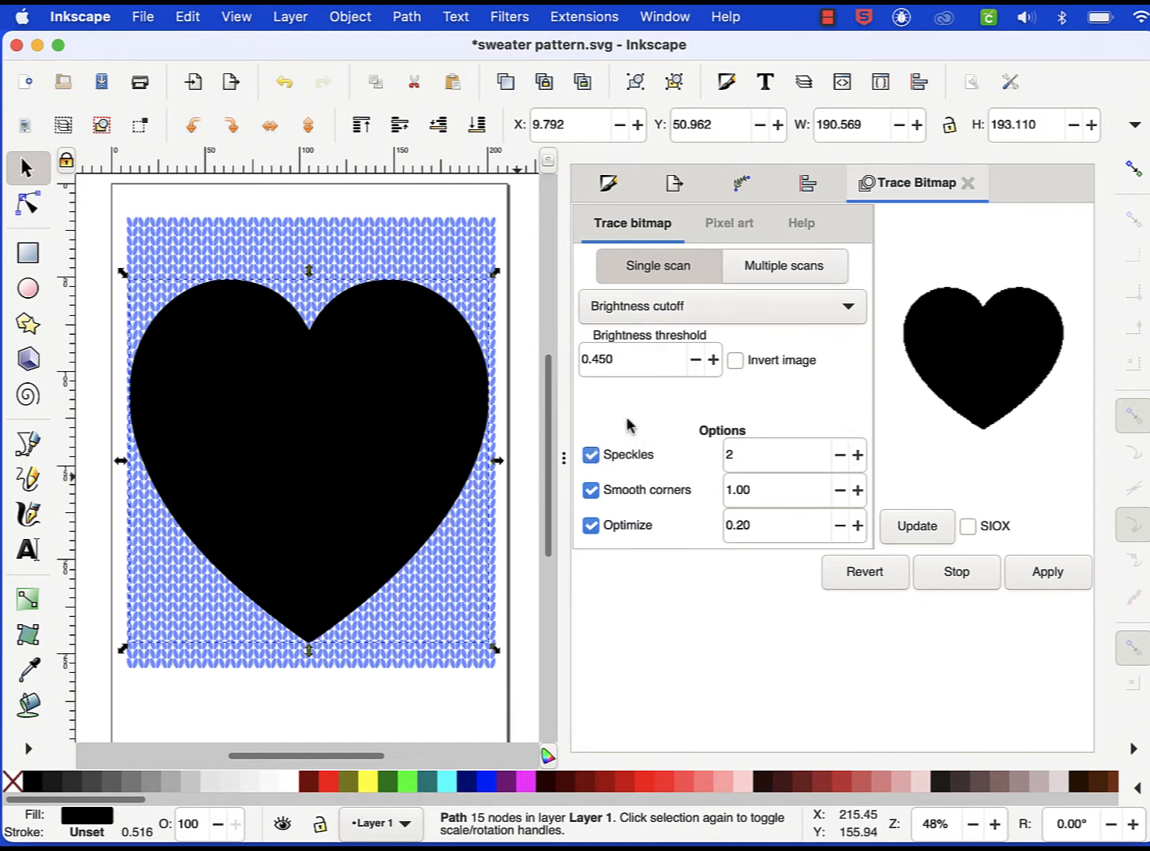
click(351, 17)
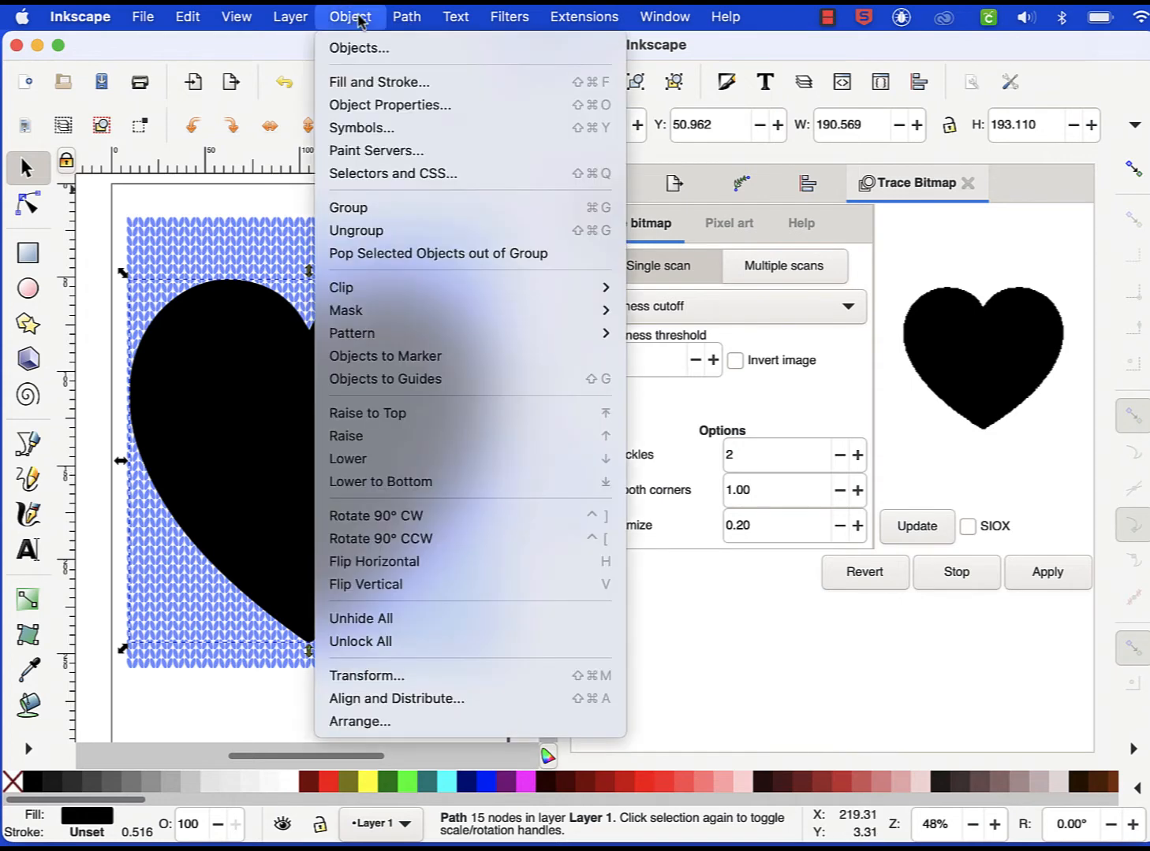
click(373, 83)
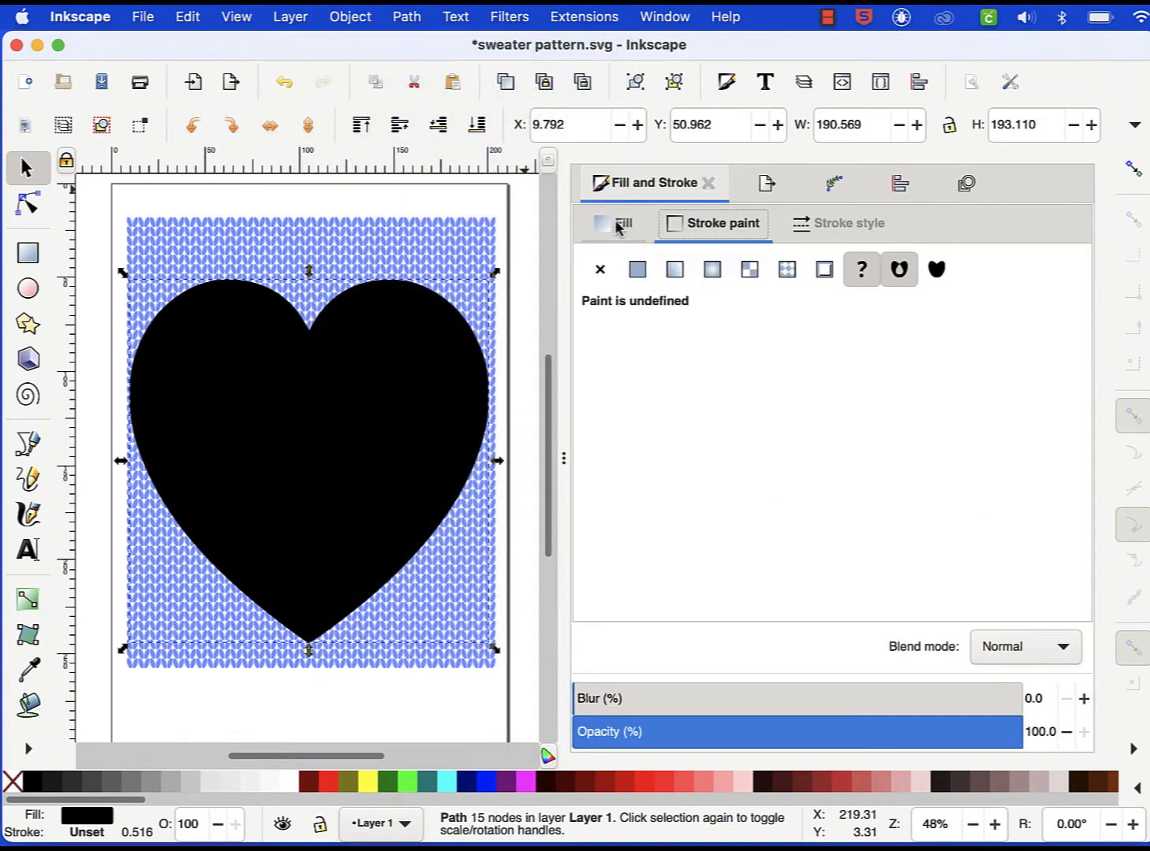
click(619, 226)
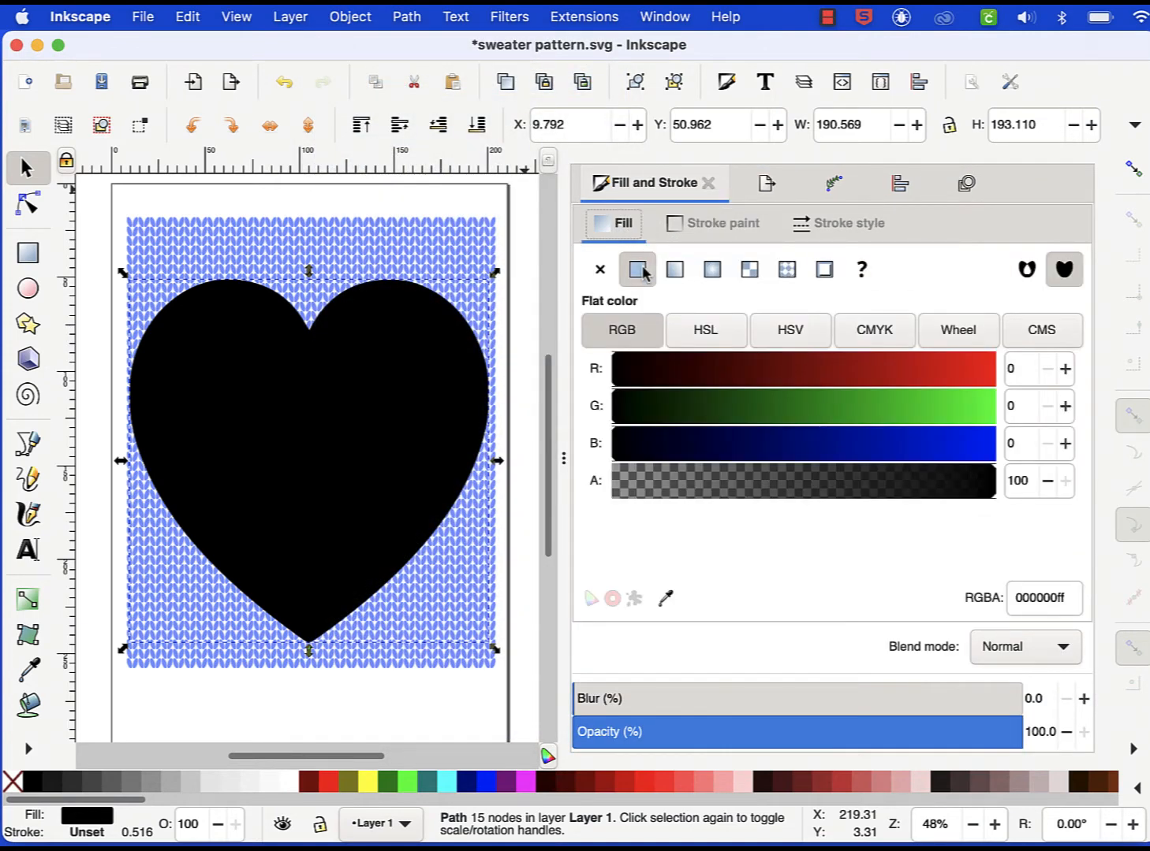
drag(756, 492, 743, 492)
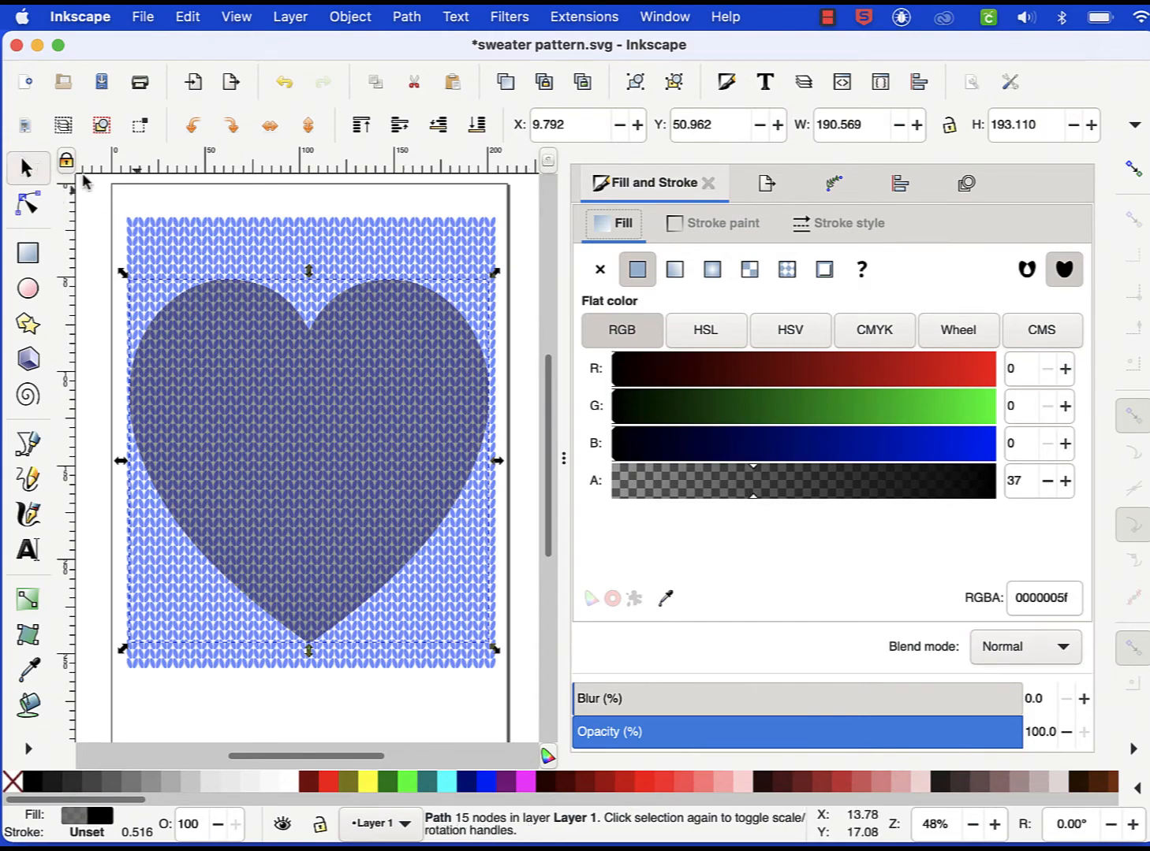
Break the united knit-stitch pattern apart into individual stitch paths
click(246, 238)
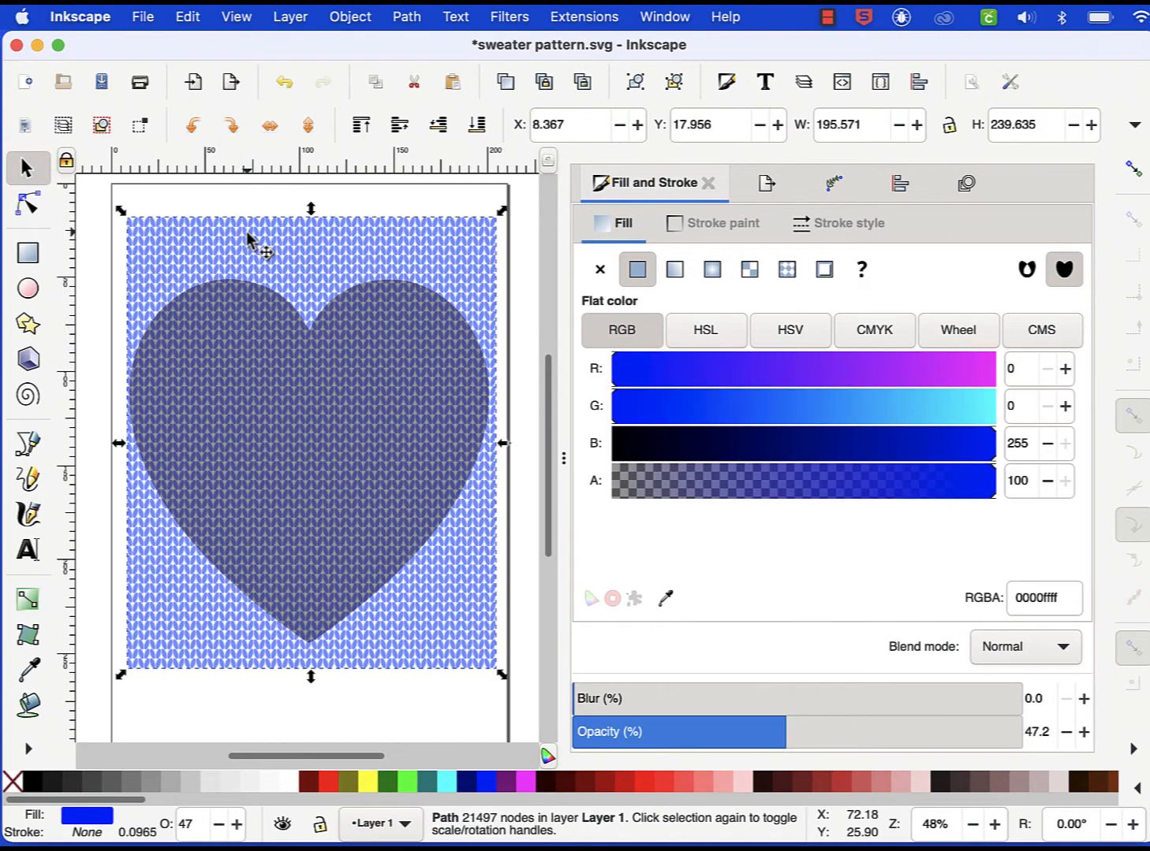
click(407, 22)
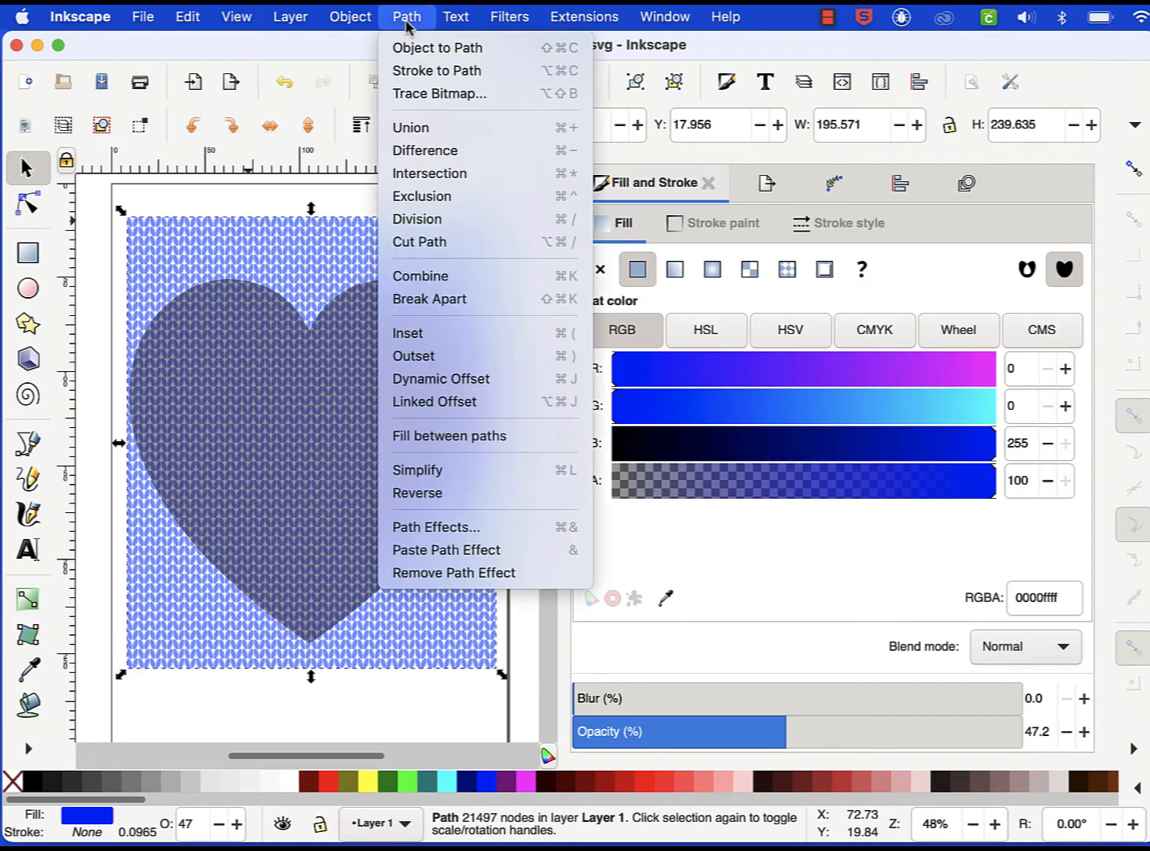
click(430, 298)
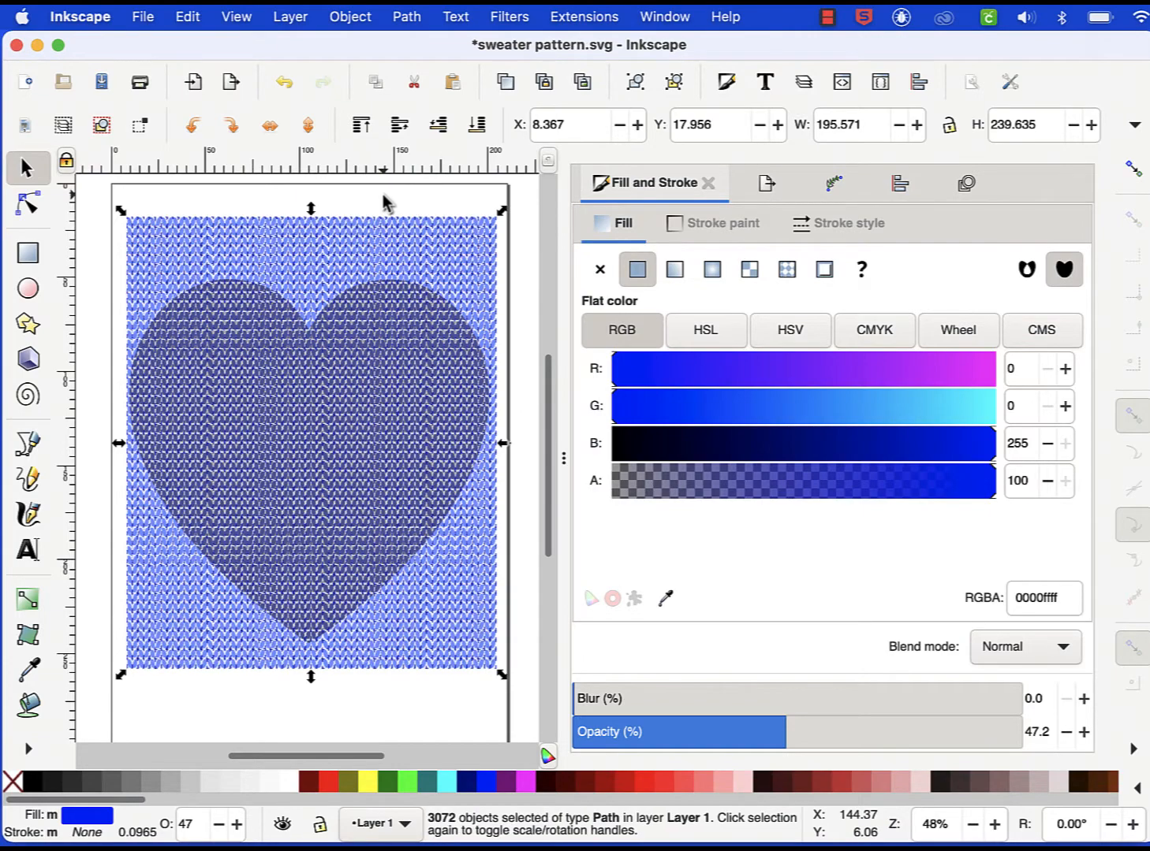
Delete the stitch rows above the heart and the large blocks of stitches outside its lower sides and upper-left corner
click(220, 197)
drag(119, 199, 501, 275)
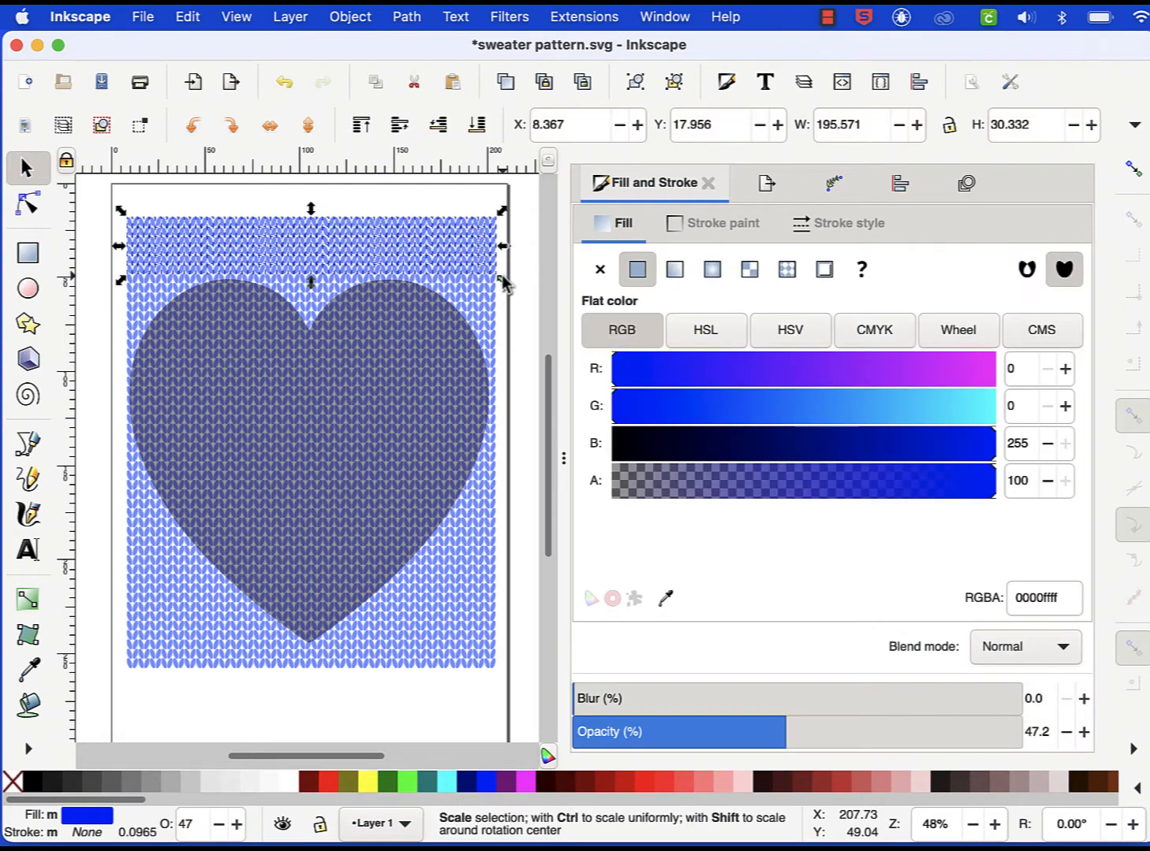
key(Delete)
drag(114, 496, 464, 623)
key(Delete)
key(Delete)
key(Delete)
key(Delete)
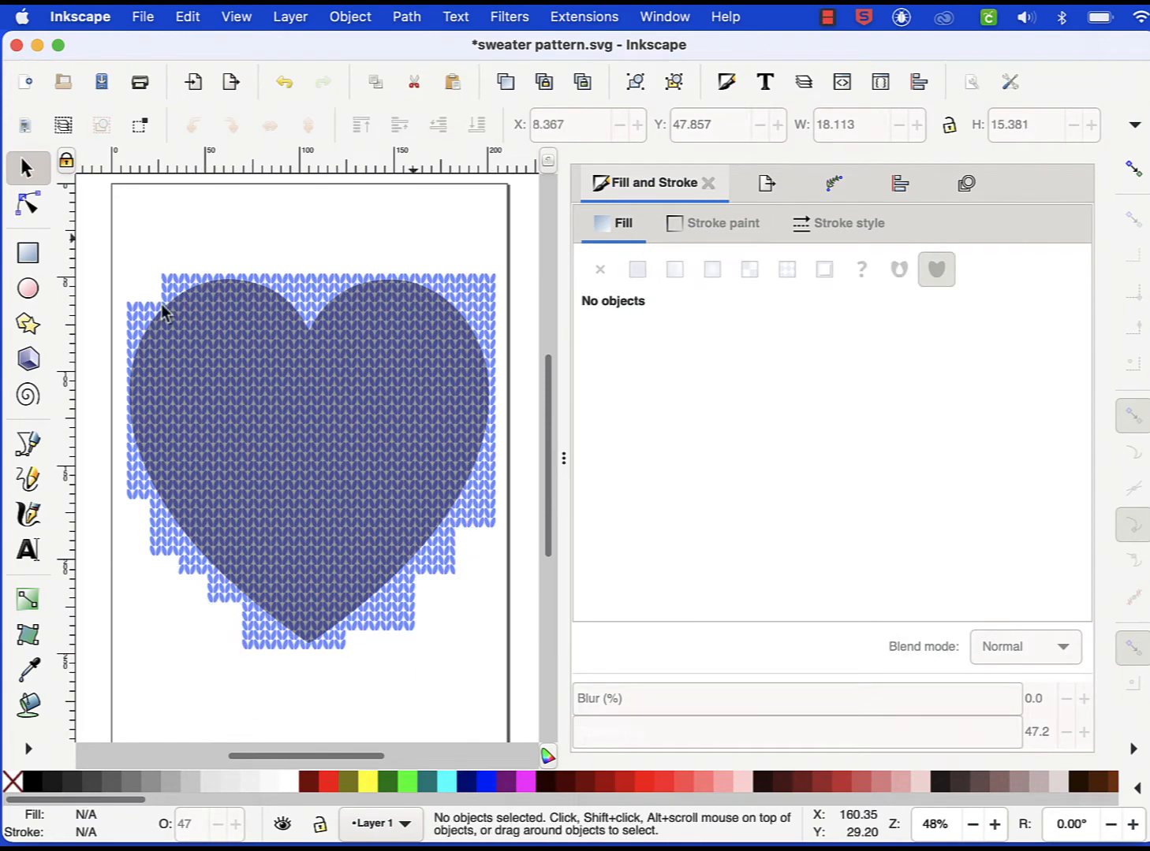
Zoom in on the heart's upper-left curve and delete the individual stitches lying outside it
click(475, 376)
drag(184, 301, 371, 383)
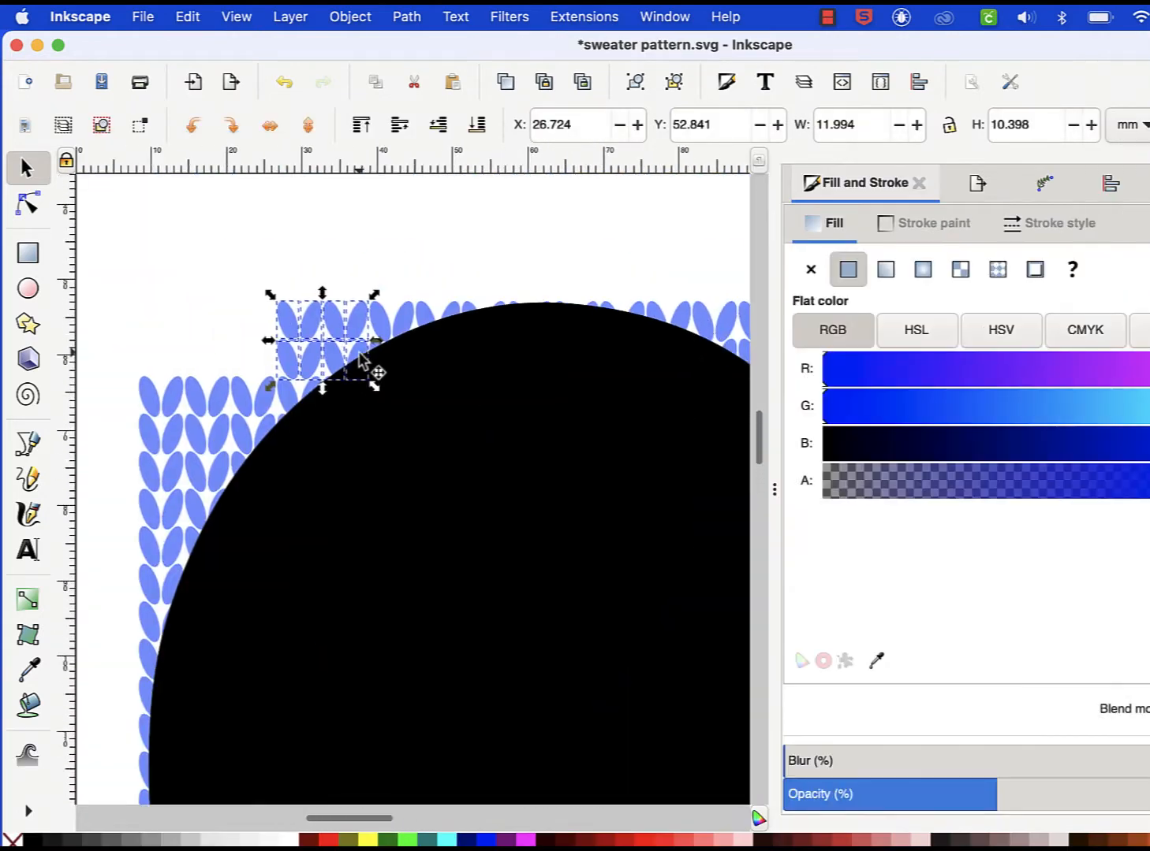
shift+click(267, 394)
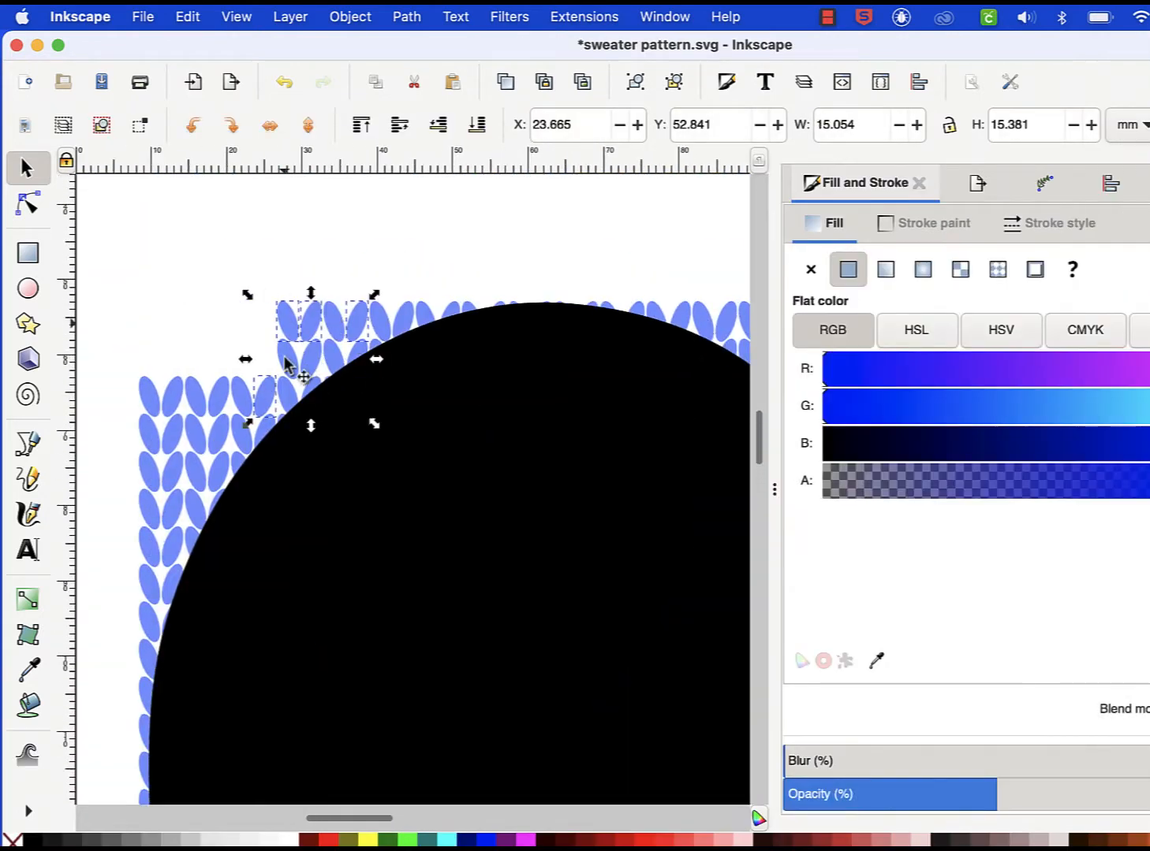
key(Delete)
click(334, 357)
key(Delete)
scroll(287, 364, left, 3)
drag(212, 380, 364, 440)
key(Delete)
Delete the surplus stitches outside the heart's left side
drag(219, 485, 306, 776)
key(Delete)
click(316, 485)
key(Delete)
scroll(244, 541, down, 5)
key(Delete)
drag(287, 775, 323, 585)
key(Delete)
key(Delete)
Delete the surplus stitches along the heart's lower-left edge
scroll(253, 679, down, 4)
drag(190, 542, 308, 724)
key(Delete)
scroll(325, 557, down, 5)
key(Delete)
scroll(369, 539, down, 6)
key(Delete)
Delete the surplus stitches around the heart's bottom tip
mouse_move(430, 552)
mouse_down()
mouse_move(495, 737)
mouse_move(517, 561)
mouse_up()
scroll(566, 677, down, 4)
key(Delete)
key(Delete)
scroll(505, 580, right, 6)
drag(432, 609, 537, 518)
key(Delete)
Delete the surplus stitches along the heart's lower-right edge
scroll(544, 544, right, 5)
drag(637, 460, 462, 656)
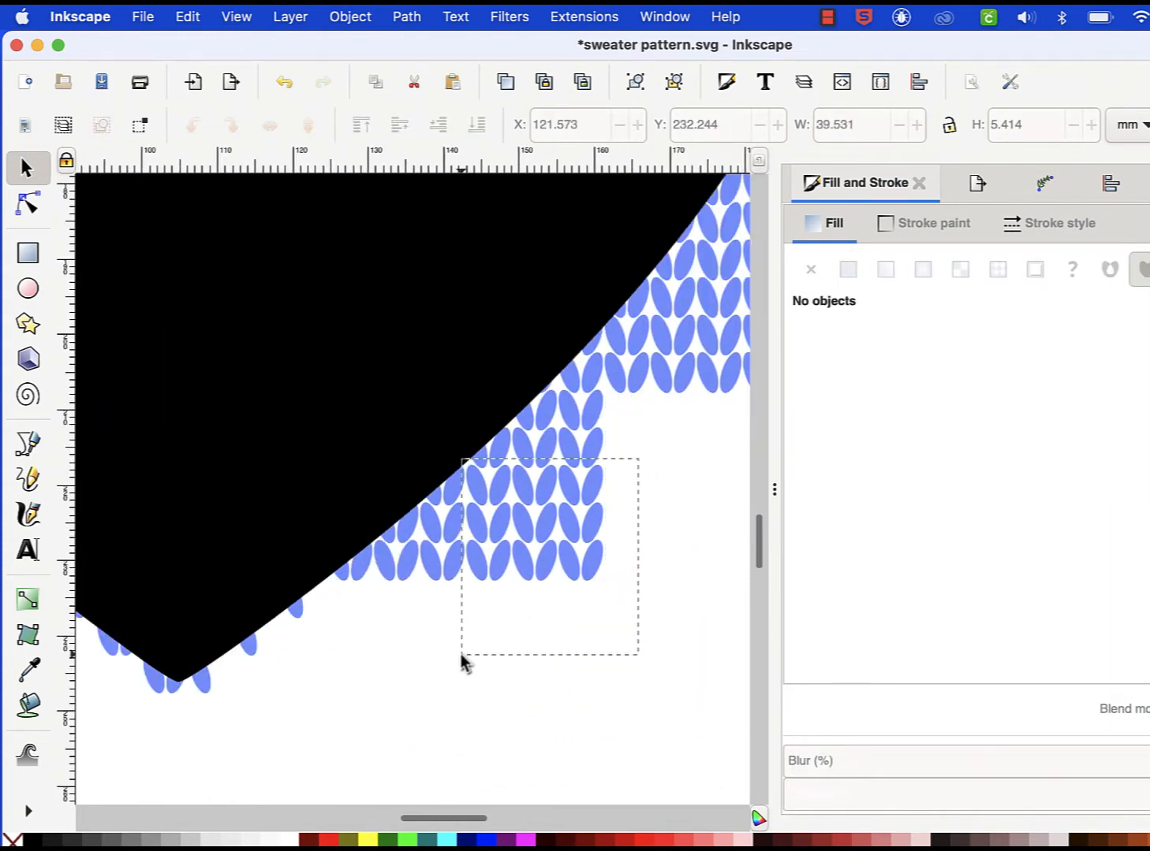
key(Delete)
key(Delete)
scroll(465, 564, up, 4)
drag(595, 436, 477, 565)
key(Delete)
key(Delete)
Delete the block of stitches outside the heart's right side, below its widest point
scroll(569, 431, up, 5)
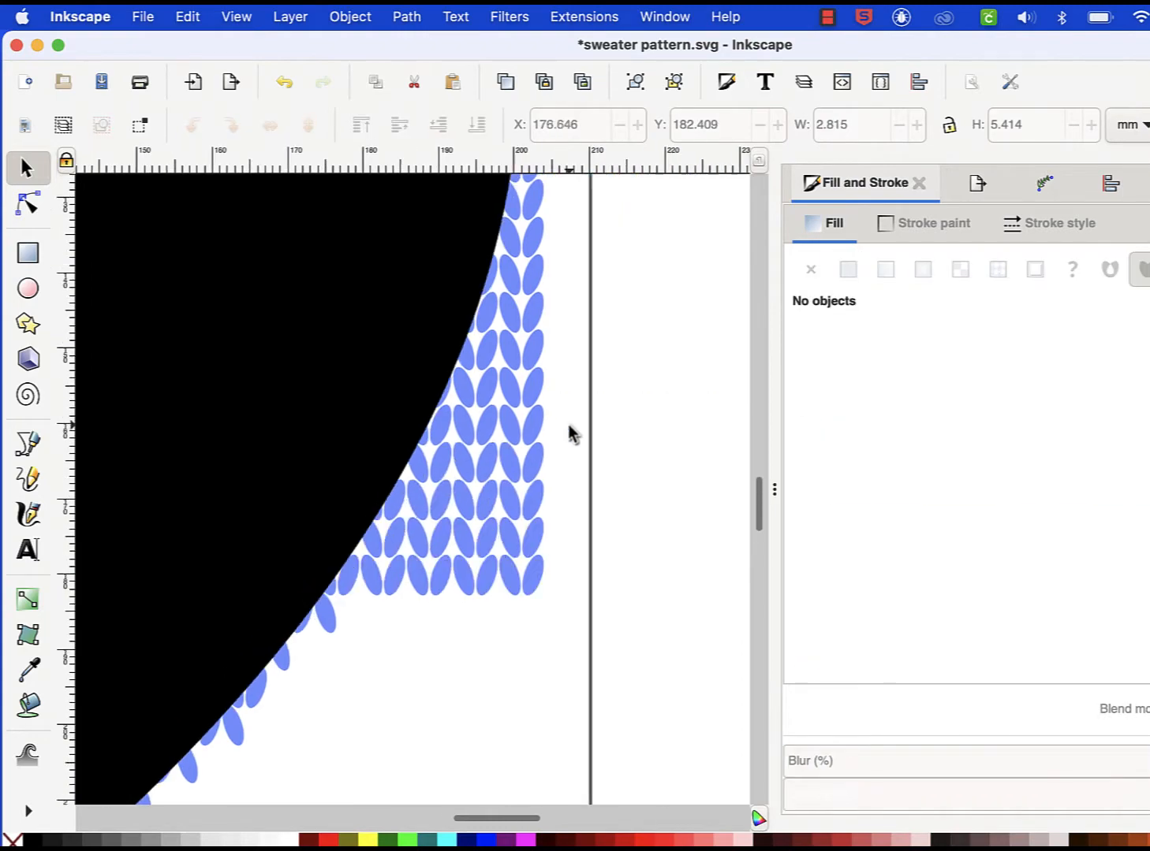
drag(556, 289, 470, 606)
key(Delete)
drag(505, 428, 418, 615)
key(Delete)
key(Delete)
scroll(464, 432, up, 5)
drag(464, 434, 395, 519)
key(Delete)
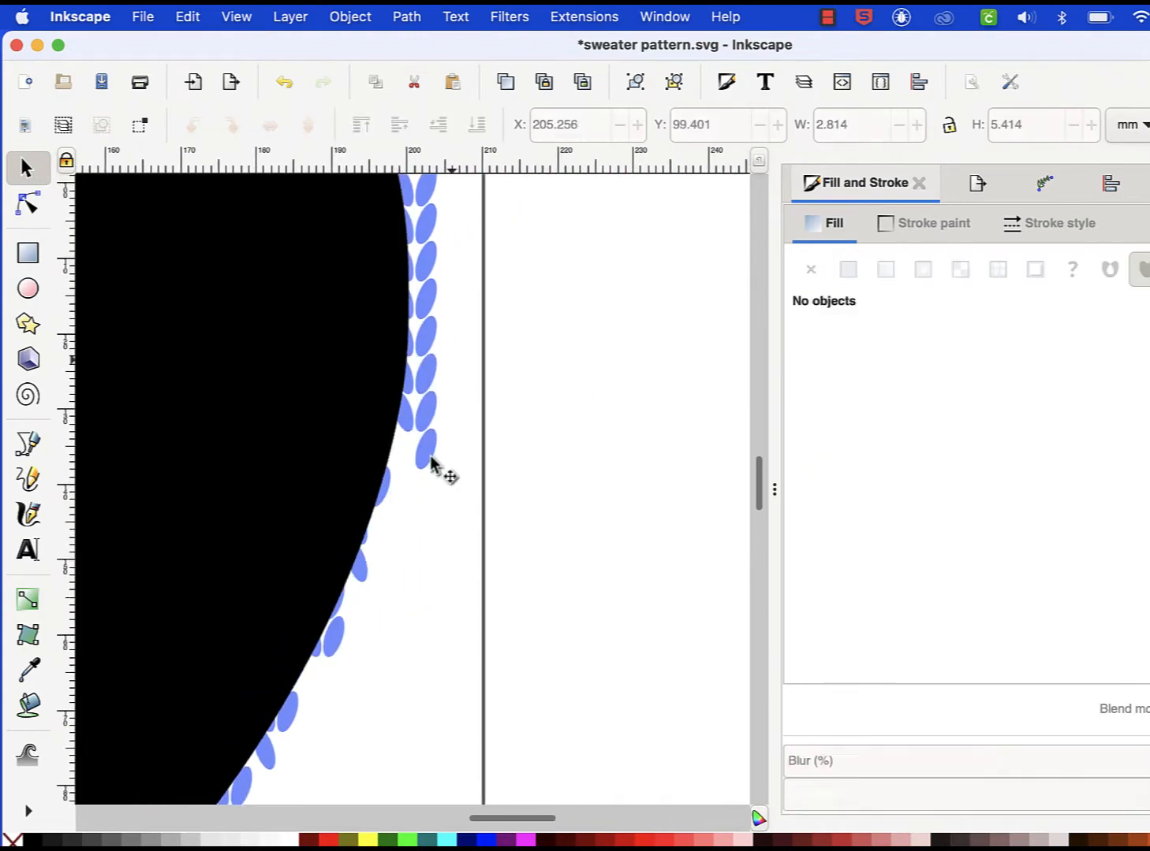
Delete the surplus stitches beside the heart's widest right edge and around its upper-right curve
drag(455, 193, 406, 475)
key(Delete)
scroll(441, 355, up, 5)
drag(460, 178, 383, 665)
key(Delete)
scroll(378, 474, left, 4)
drag(520, 290, 438, 383)
key(Delete)
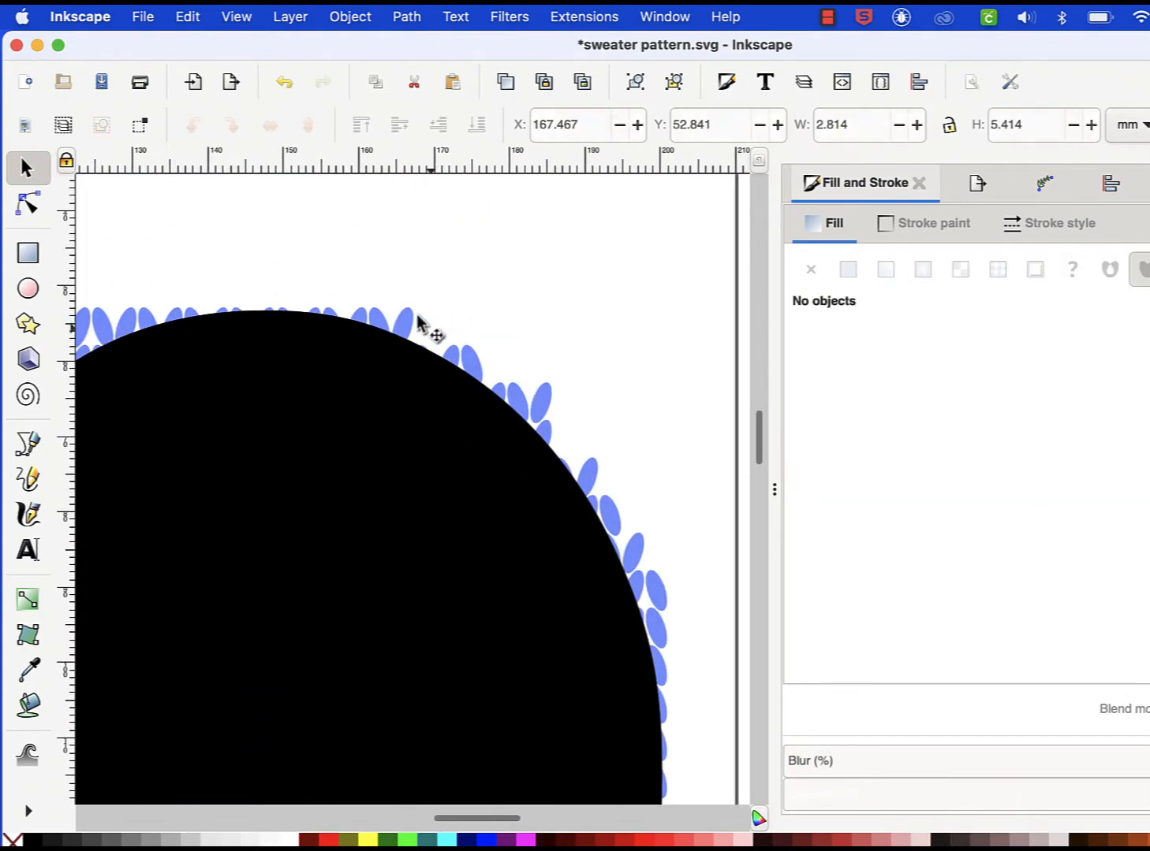
Delete the surplus stitches in the notch between the heart's two lobes
scroll(418, 321, left, 5)
drag(173, 214, 333, 350)
key(Delete)
key(Delete)
click(112, 266)
Delete the stray stitches beyond the page and move the black heart off the page, away from the stitches
scroll(435, 482, down, 4)
click(720, 351)
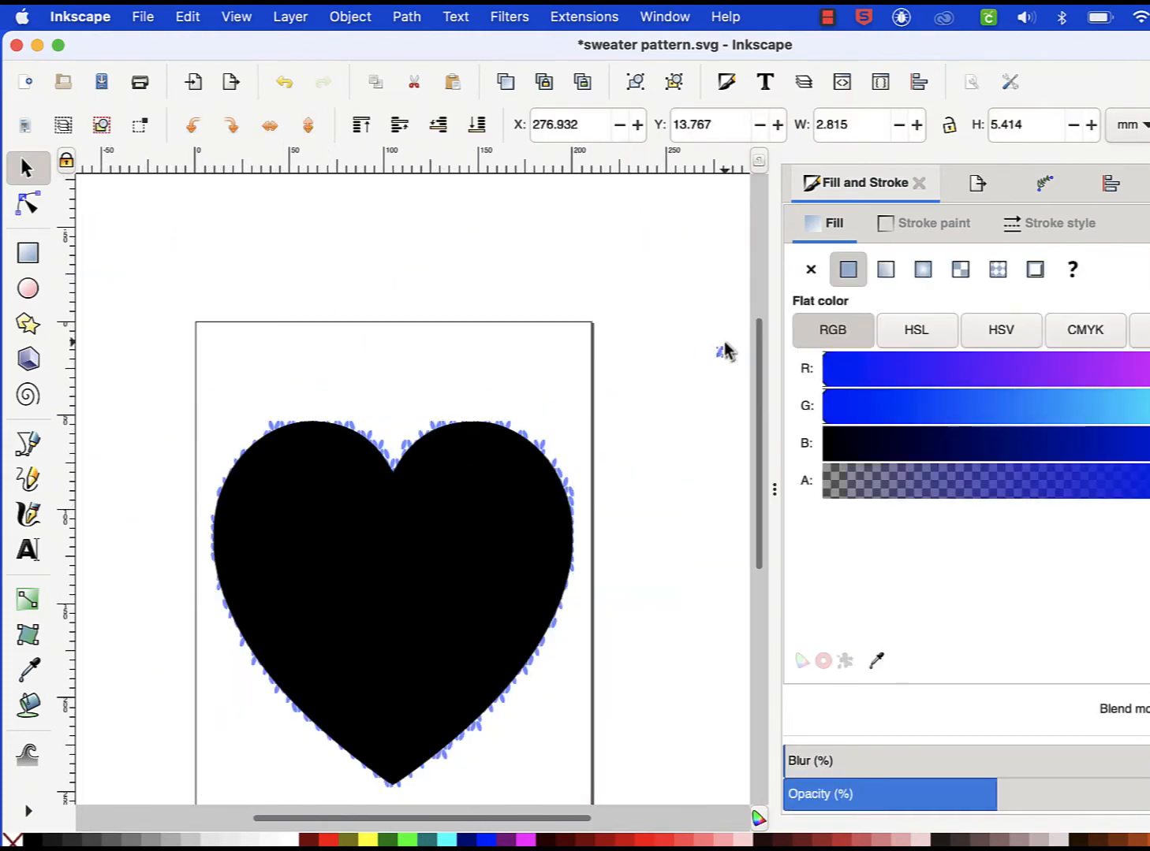
key(Delete)
drag(292, 599, 839, 331)
scroll(602, 518, down, 2)
Select all stitches of the heart and unite them into a single path with Union
drag(183, 313, 654, 764)
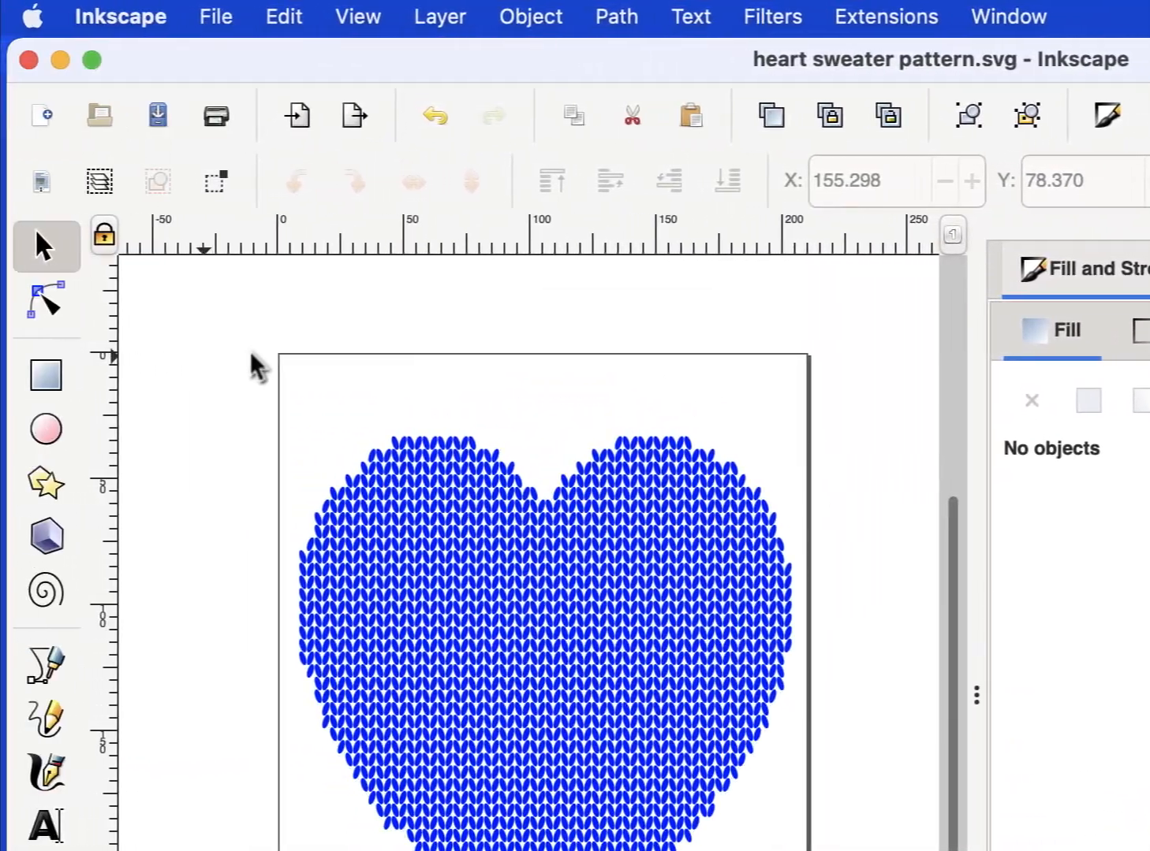
drag(234, 351, 830, 850)
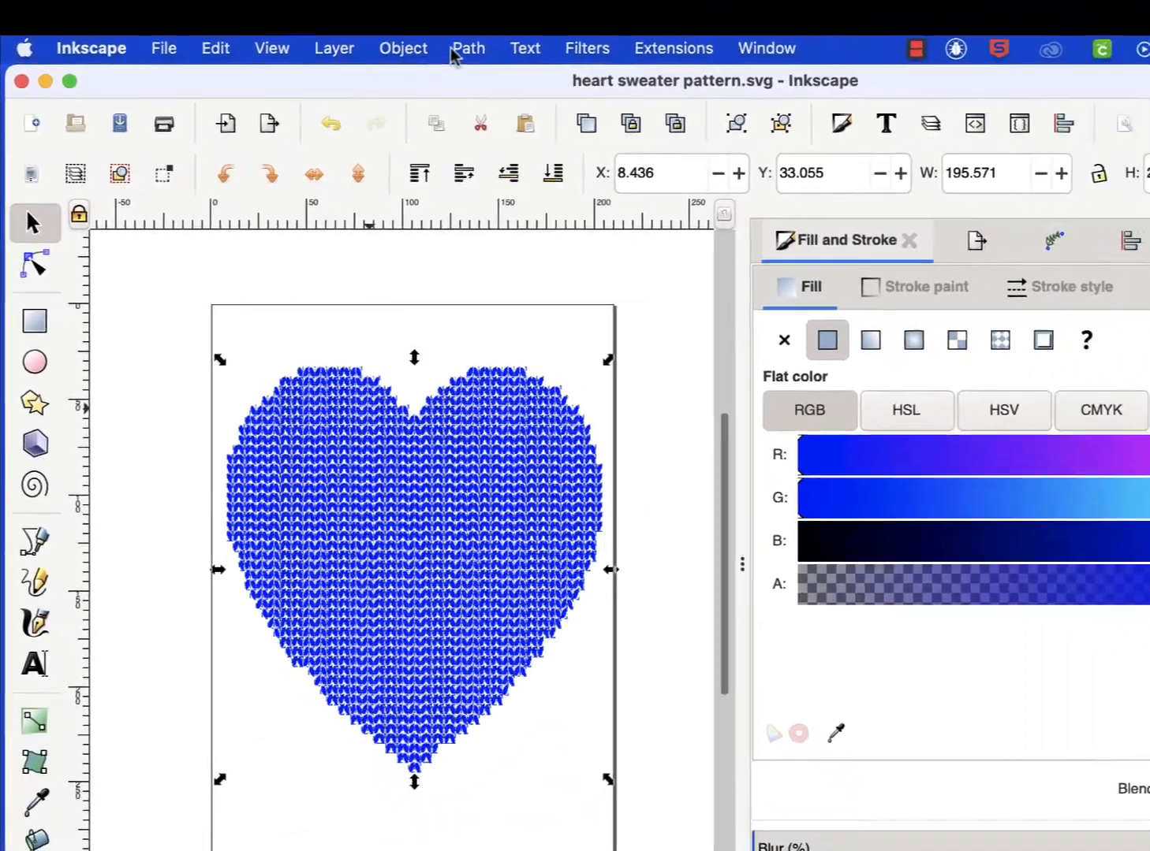
click(616, 16)
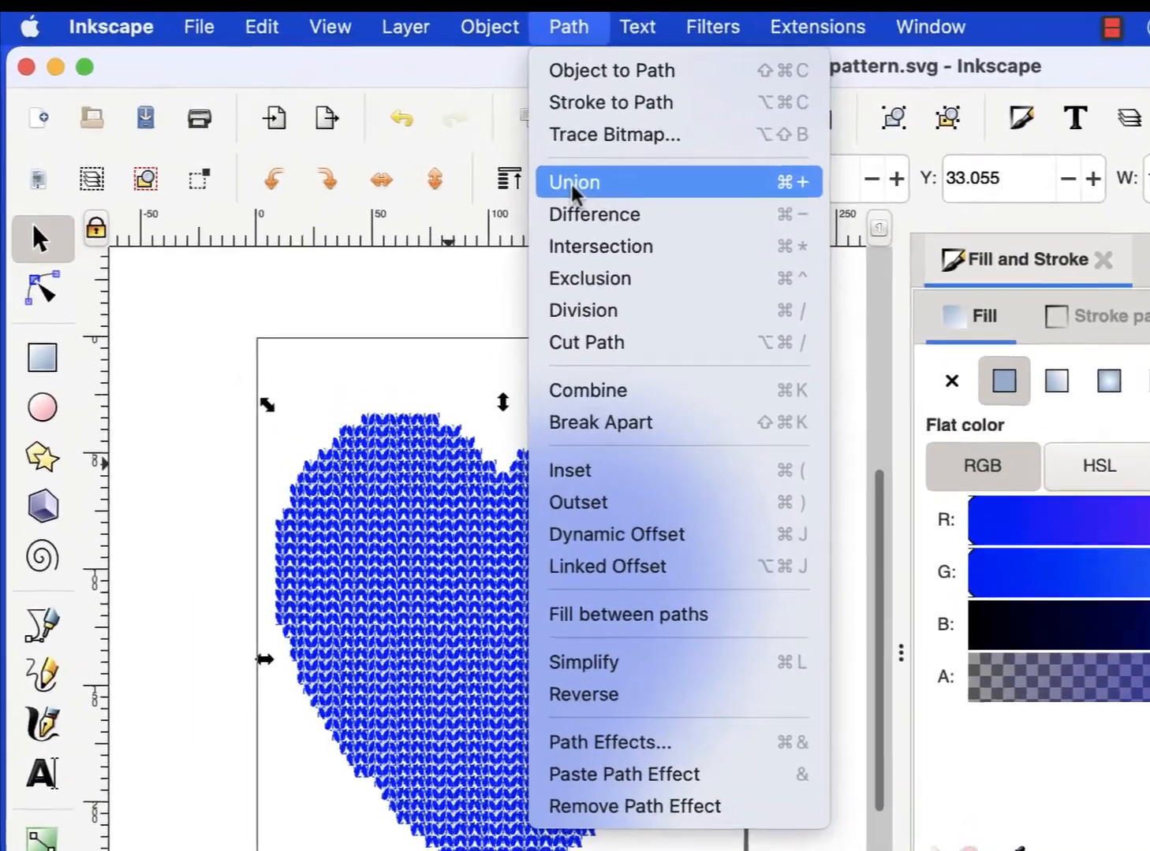
click(473, 178)
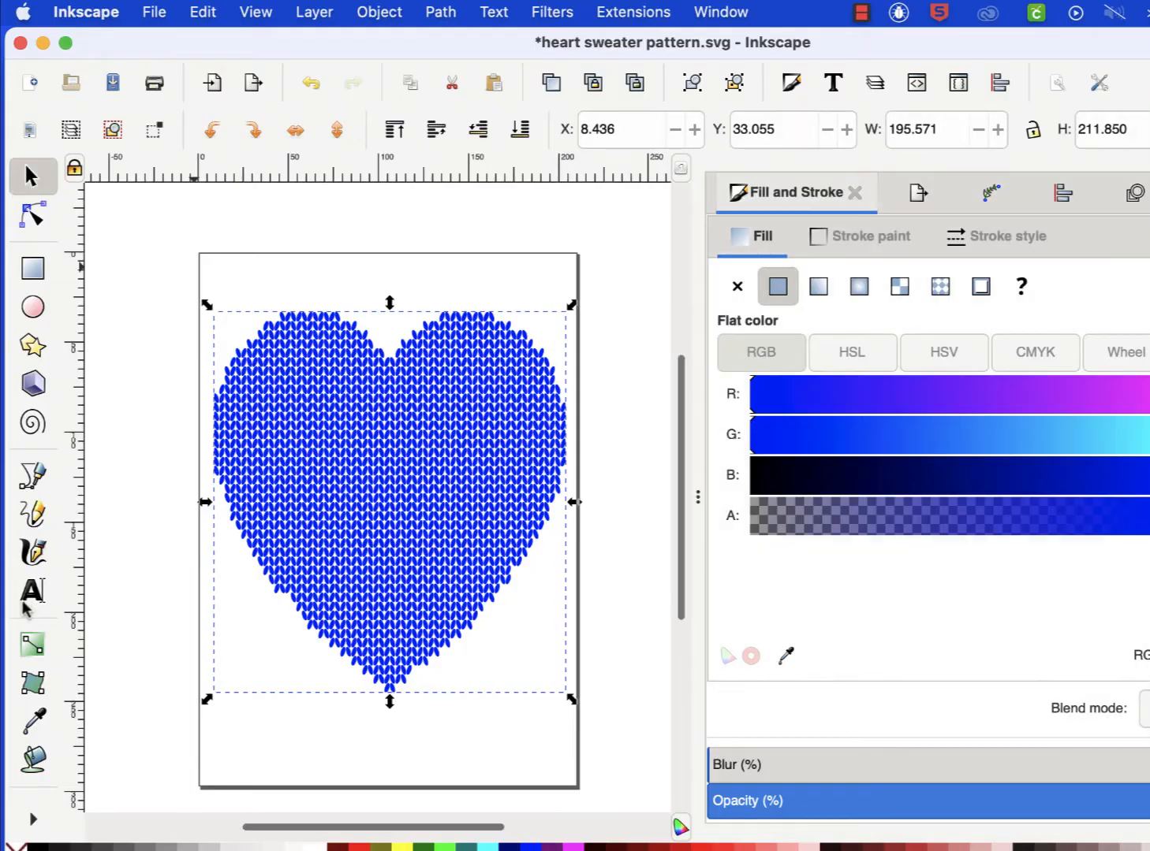
Add the text "Love" on the heart and enlarge it to about 223 mm wide so it spans the heart
click(45, 824)
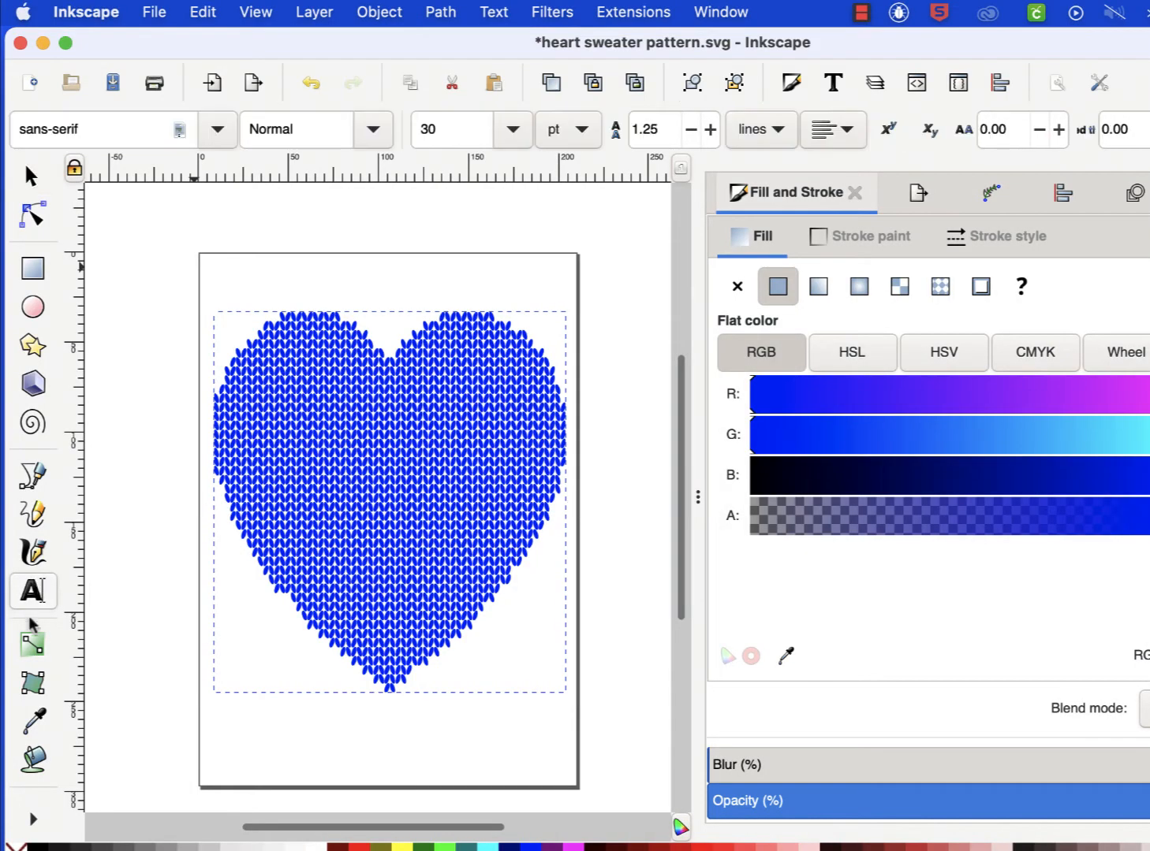
click(279, 430)
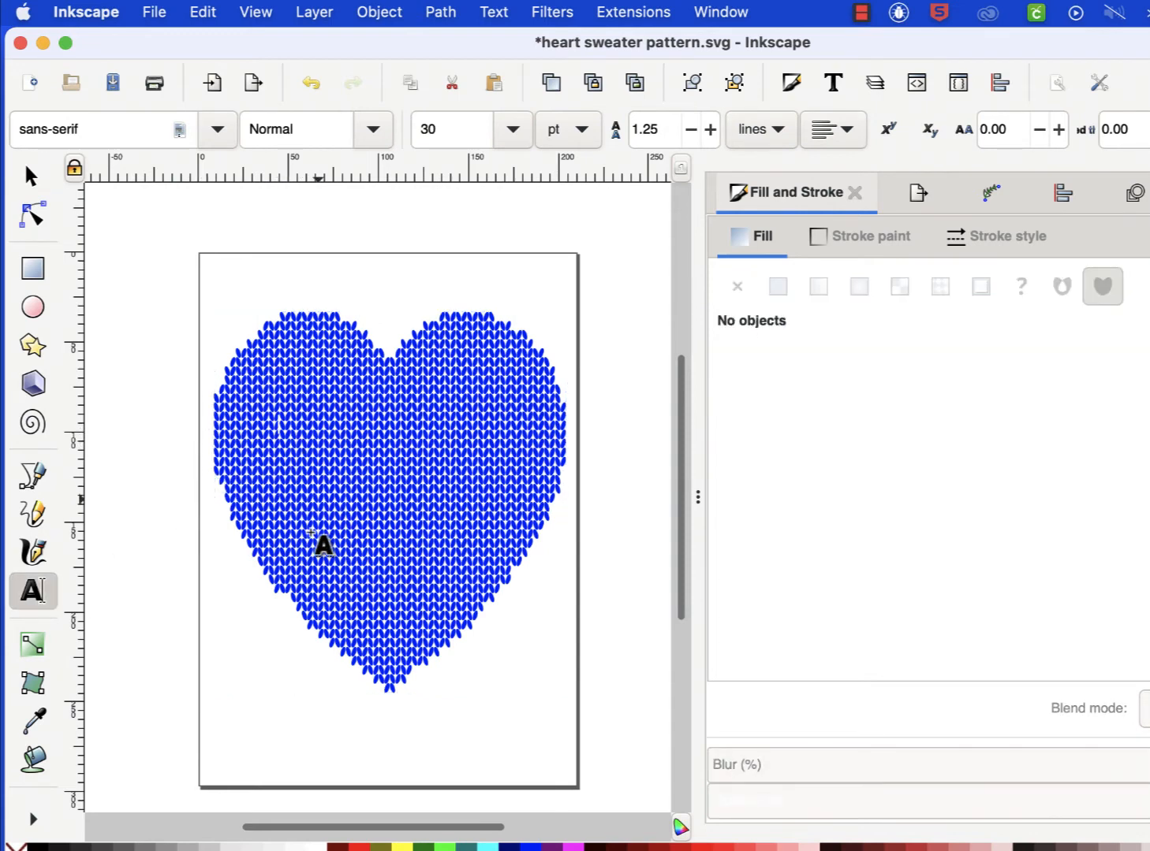
text(Love)
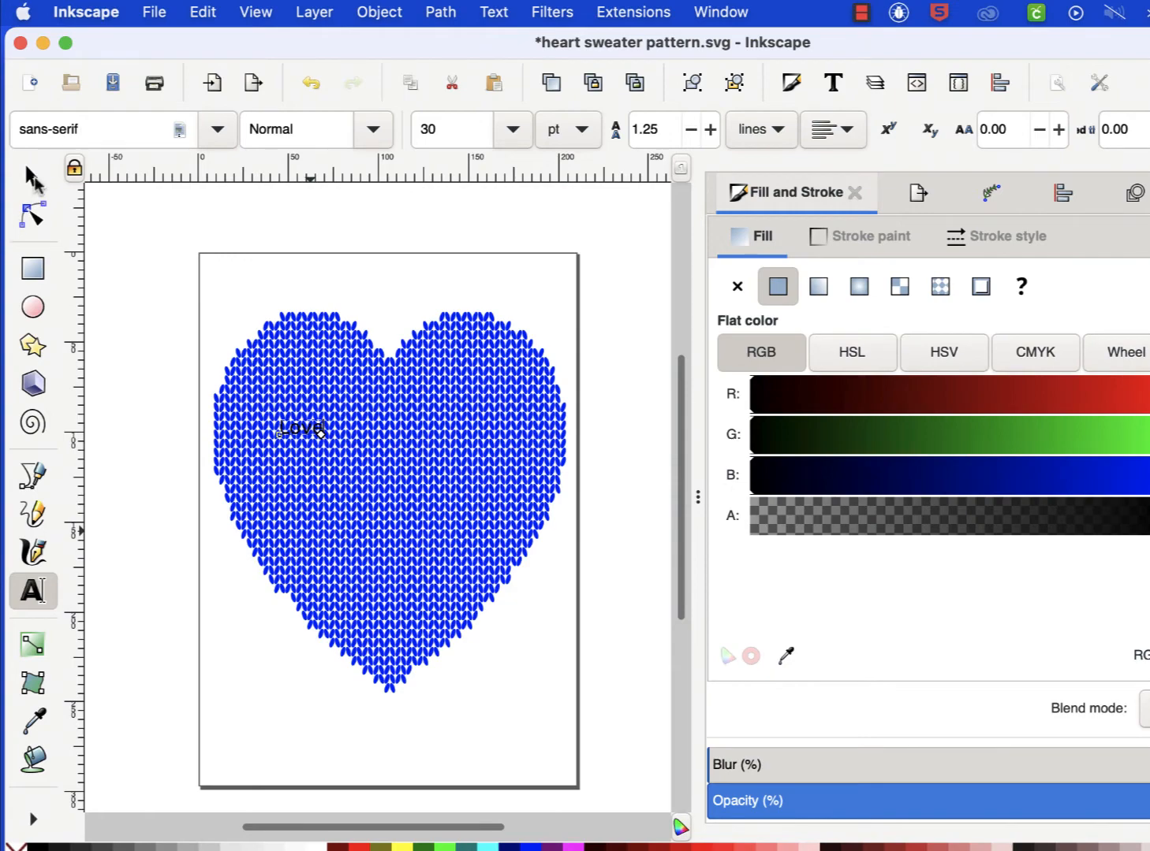
key(F1)
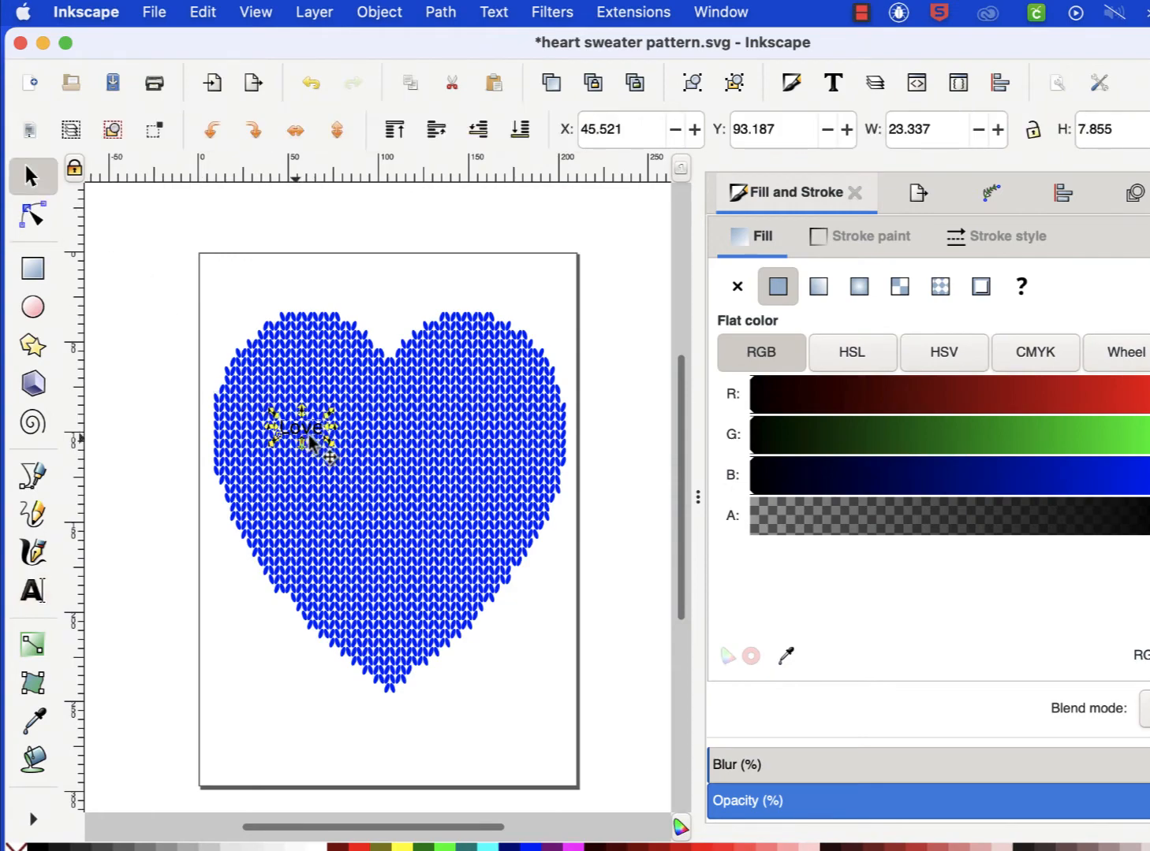
key(plus)
key(plus)
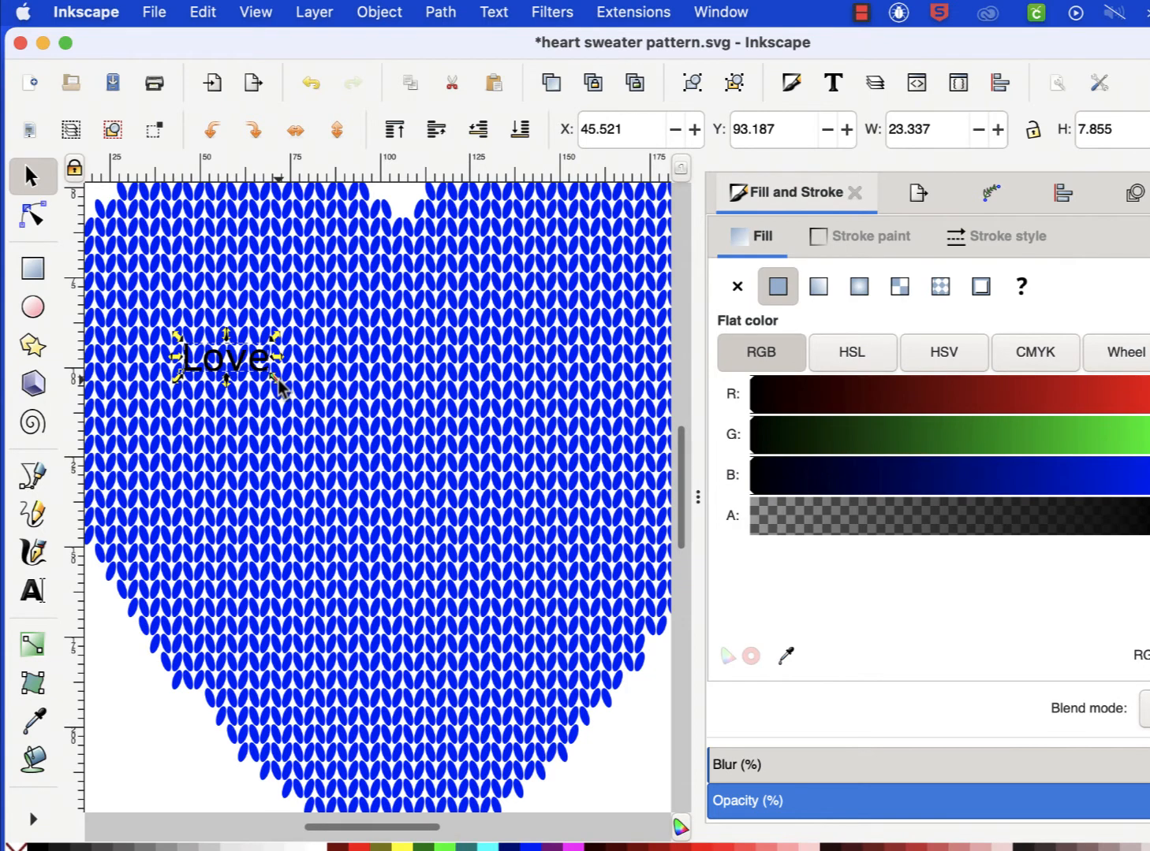
drag(276, 380, 457, 544)
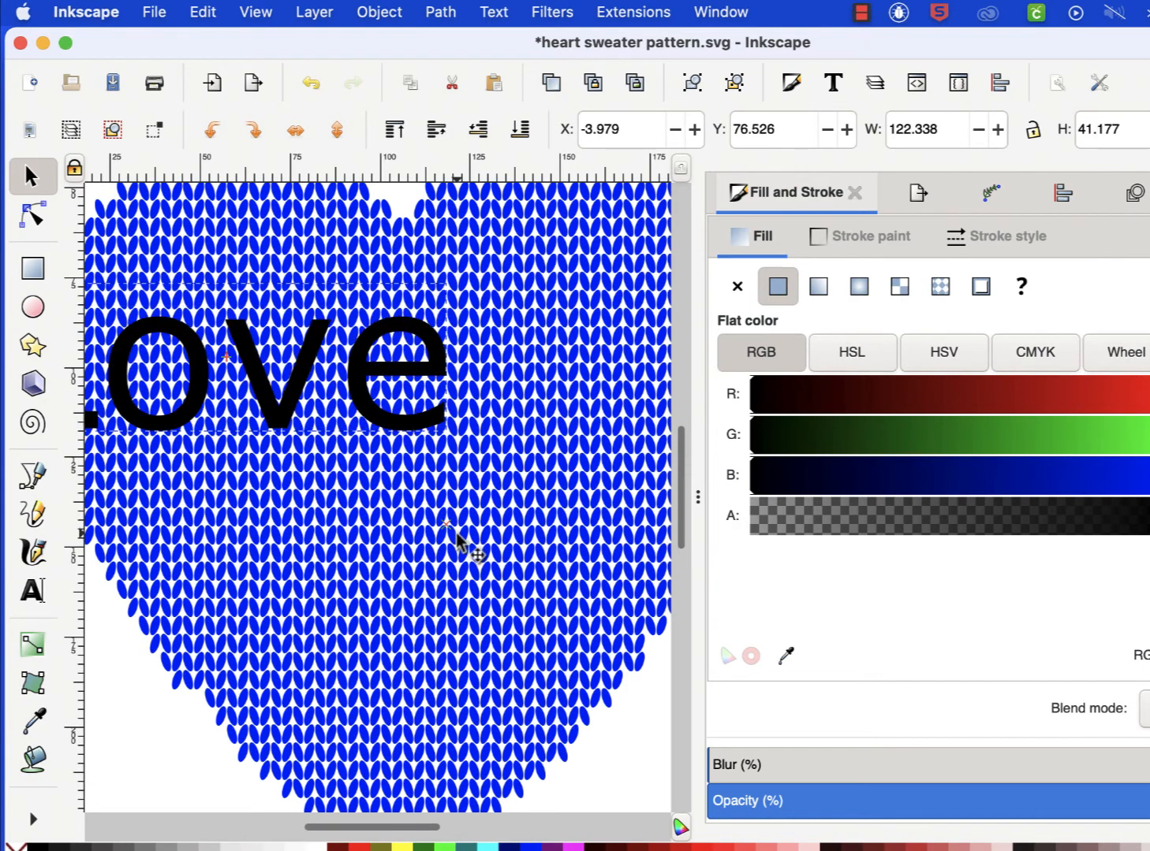
key(minus)
key(minus)
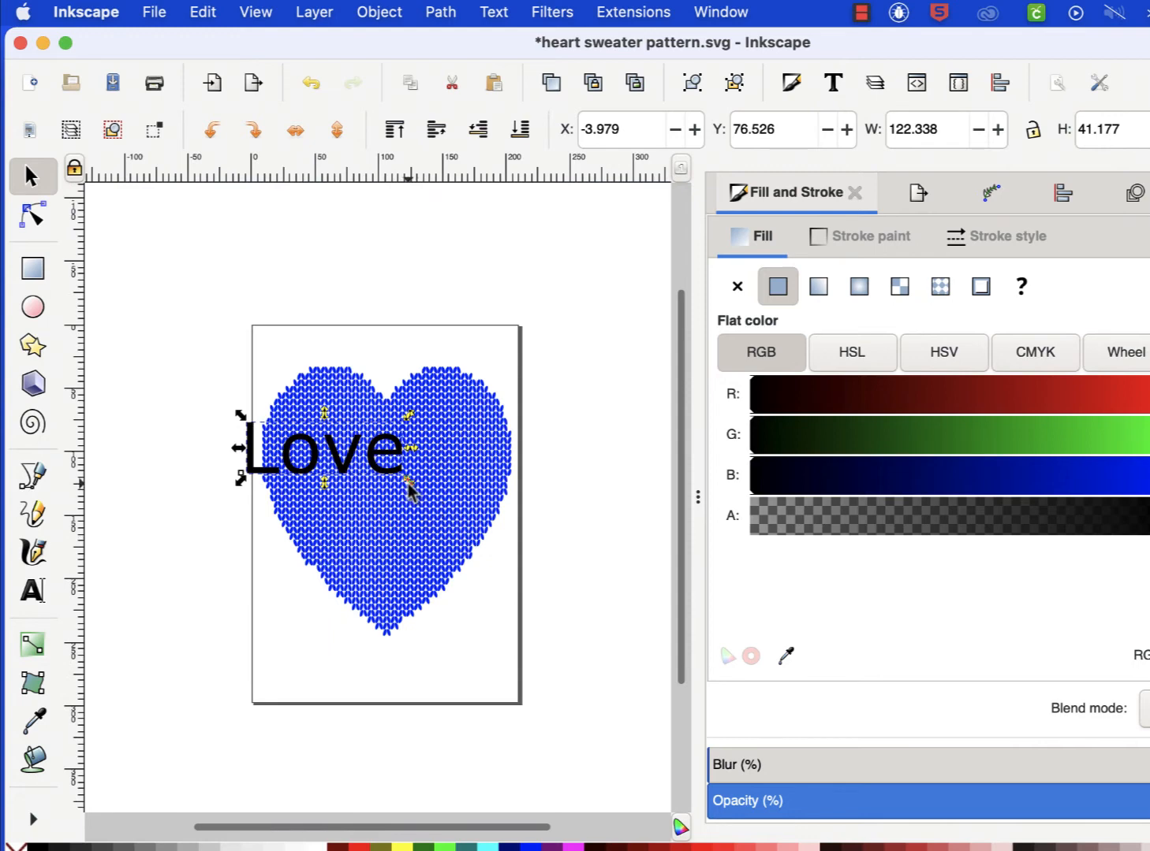
drag(410, 490, 521, 503)
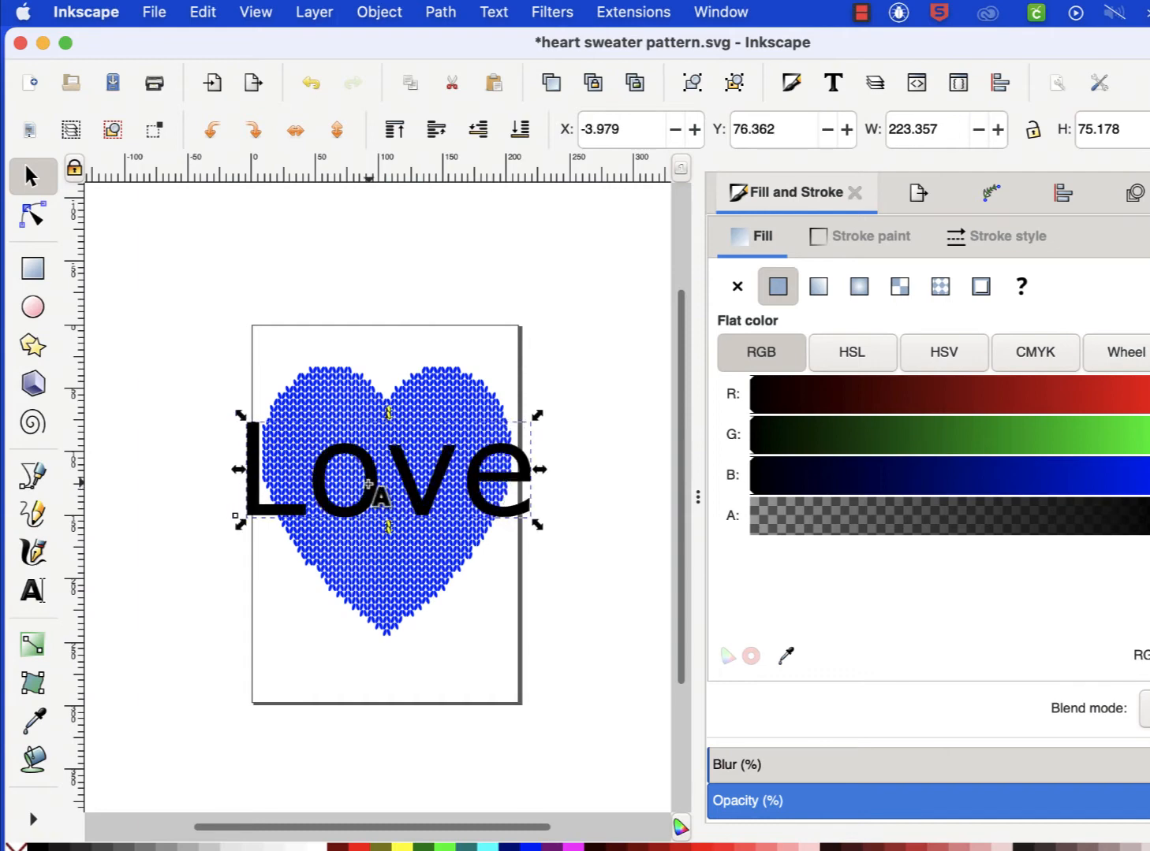
Replace the text's lowercase letters with capitals so it reads "LOVE", and move it slightly lower across the heart
double_click(369, 483)
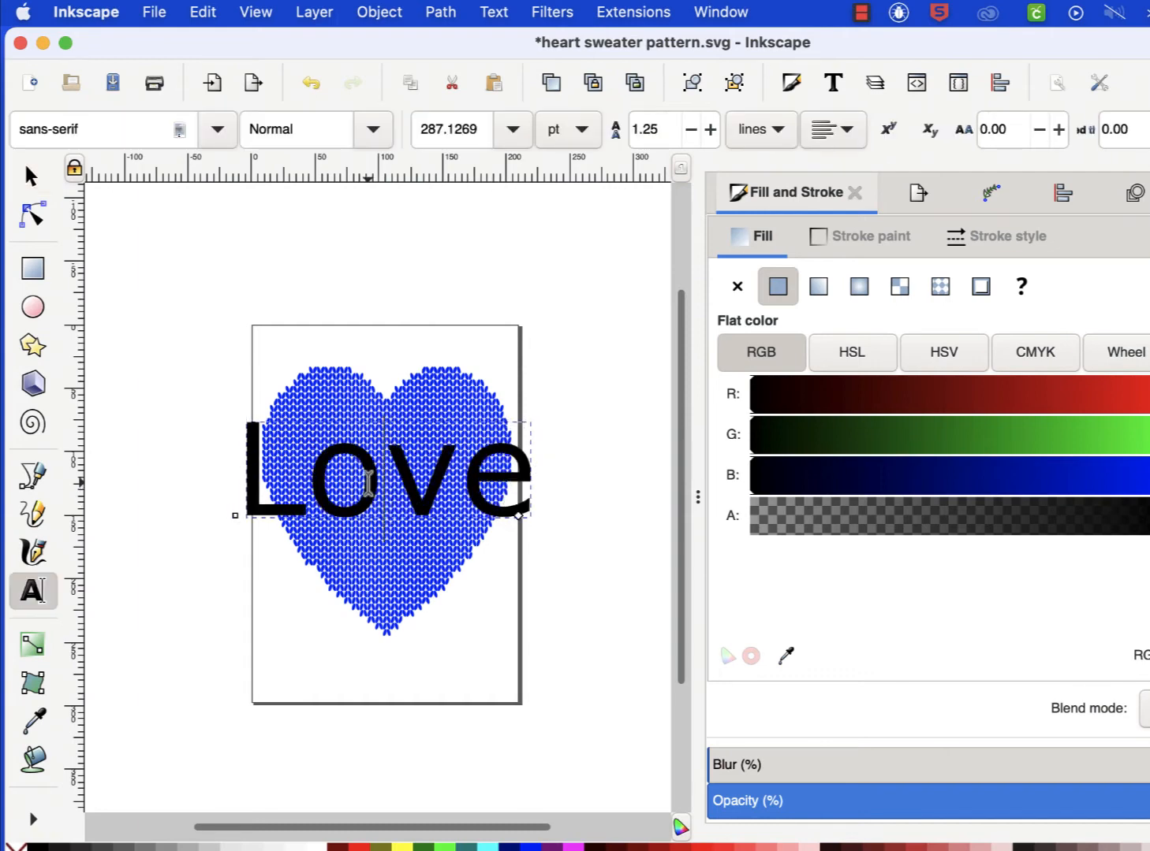
double_click(321, 483)
drag(317, 477, 496, 493)
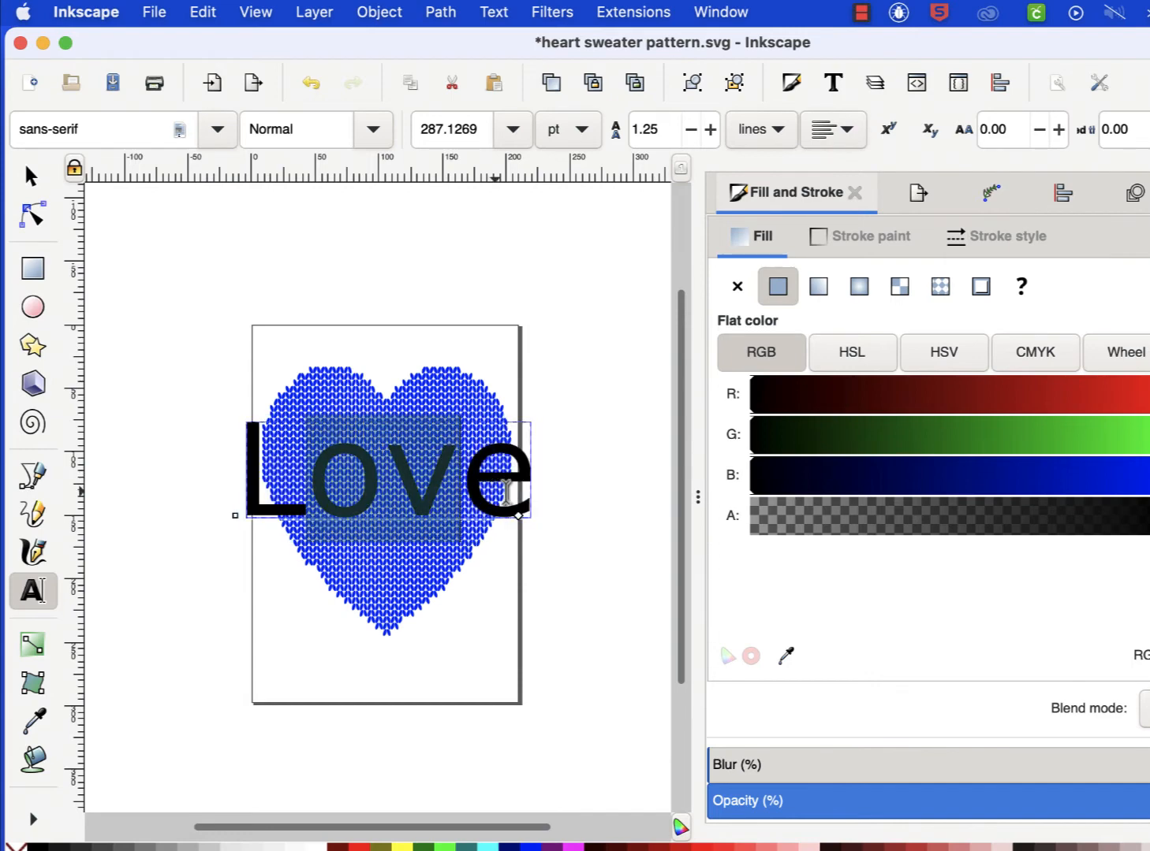
key(BackSpace)
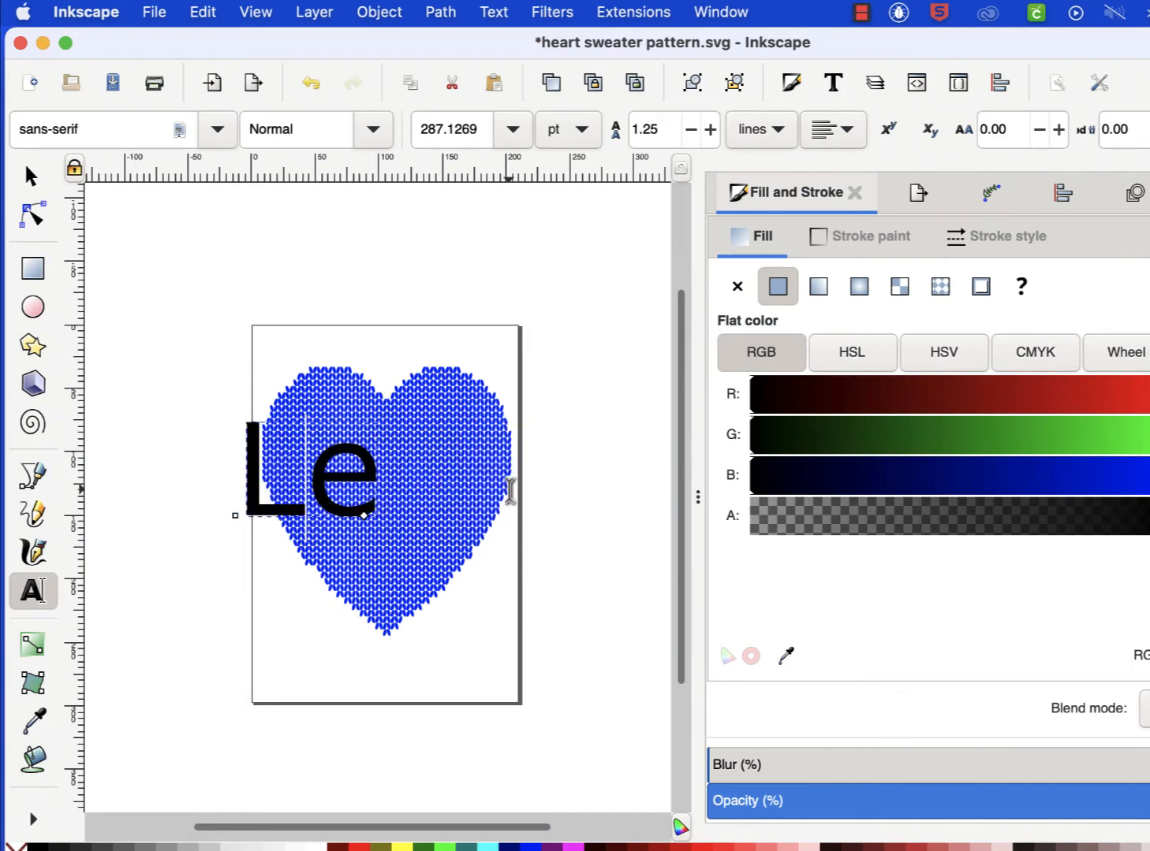
key(Delete)
text(OVE)
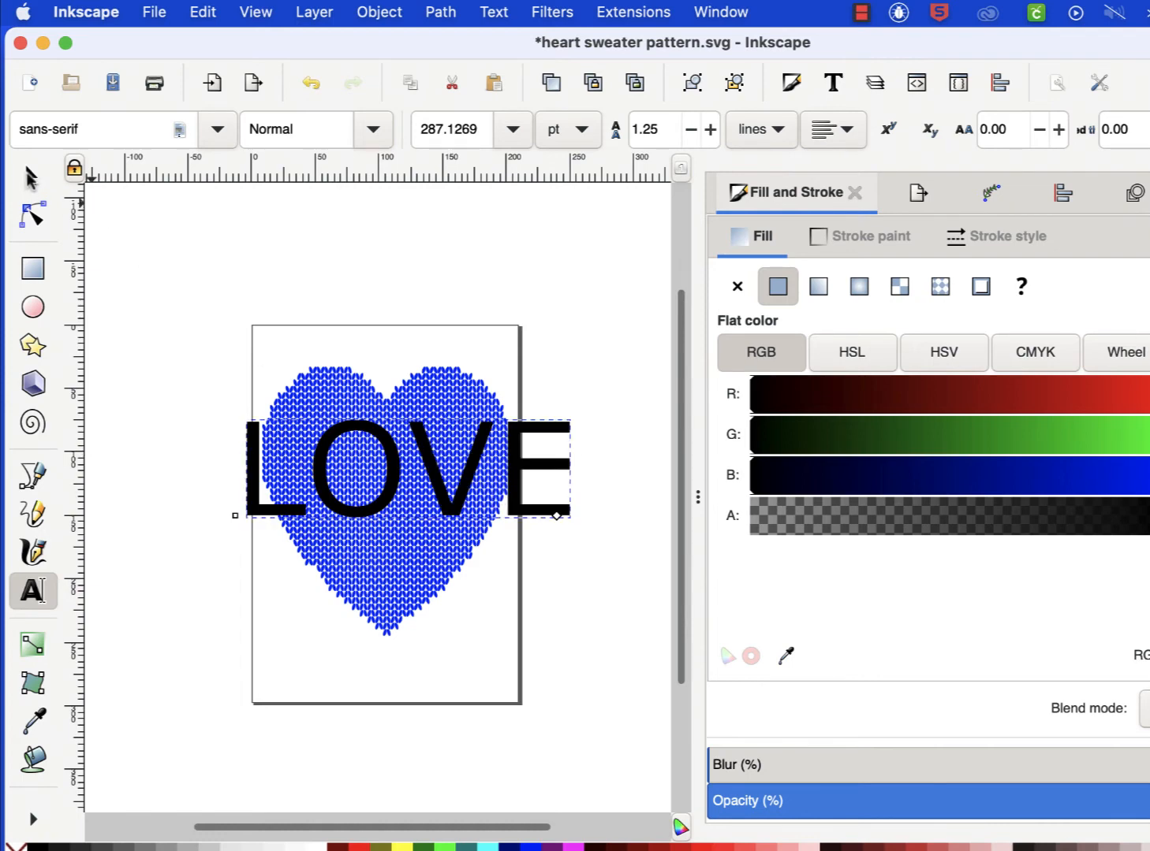
click(30, 178)
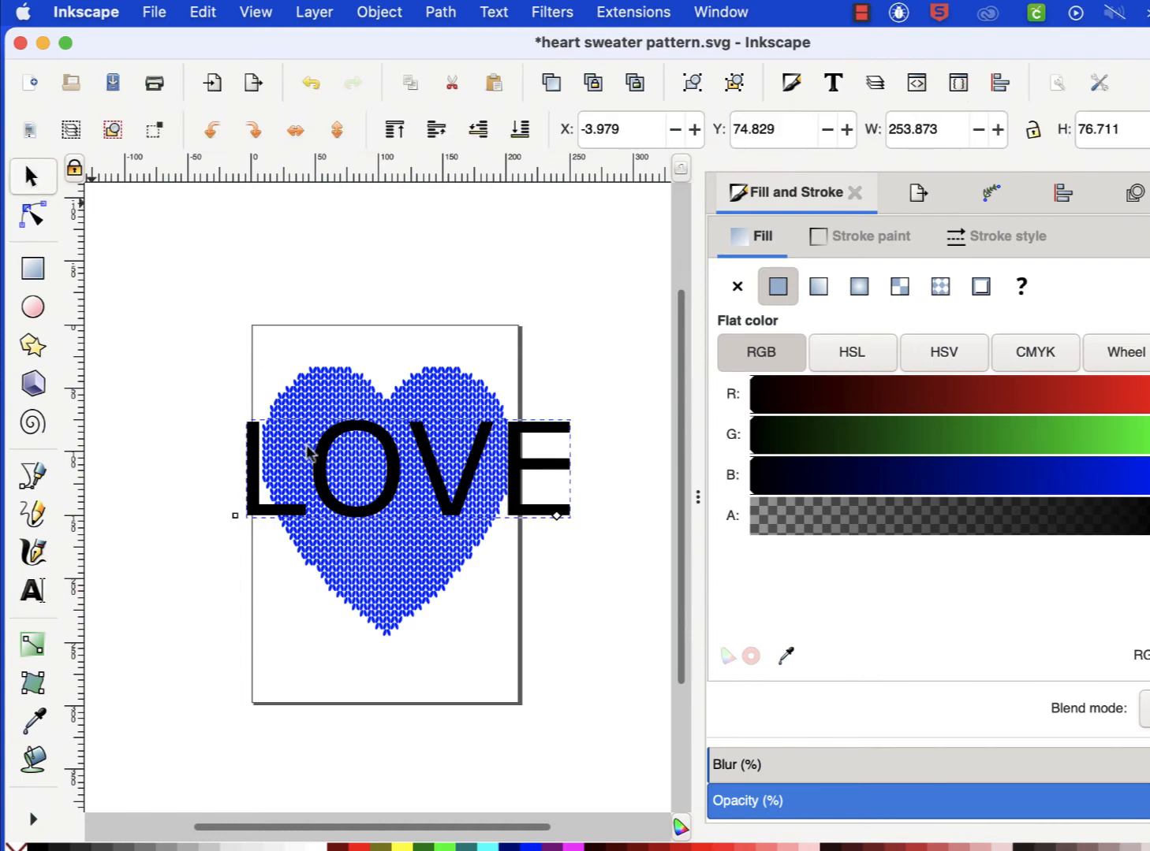
click(323, 459)
click(325, 477)
drag(325, 479, 309, 488)
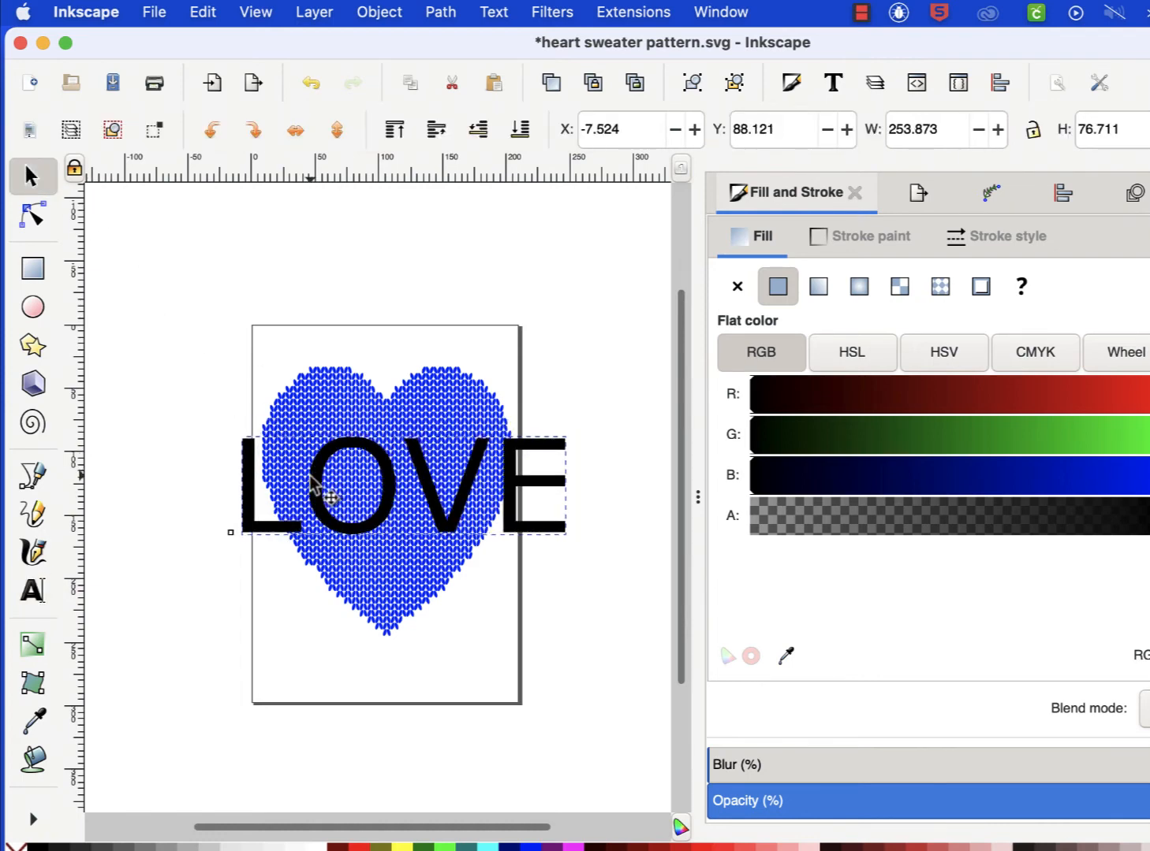
Try the Adobe Hebrew font on the whole LOVE text and restore sans-serif
click(33, 592)
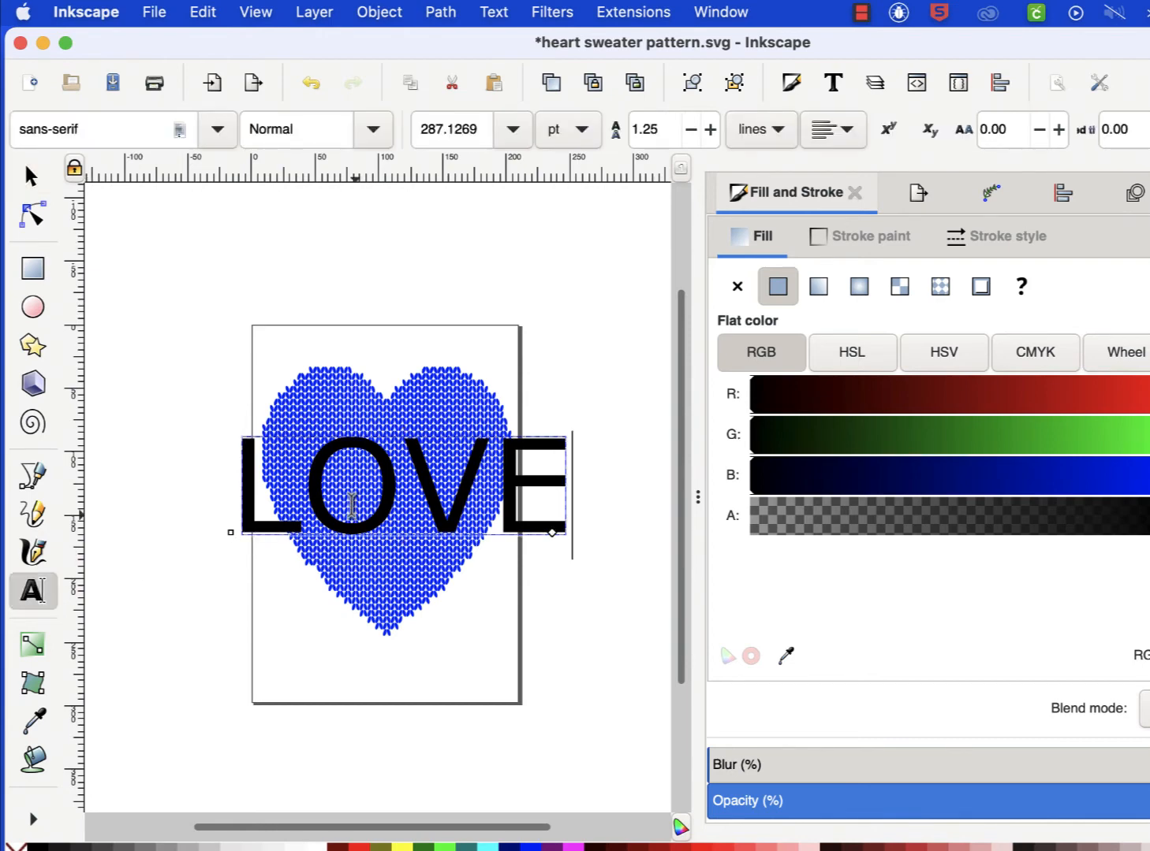
double_click(308, 501)
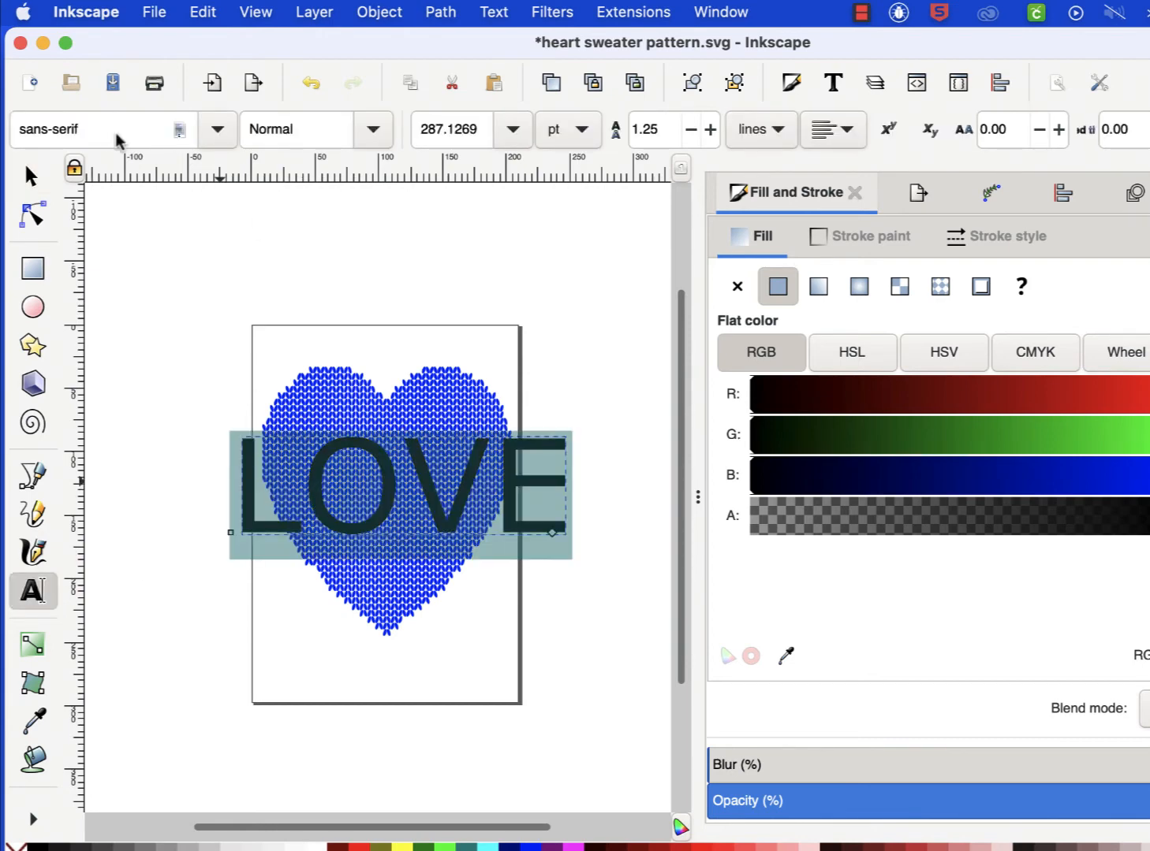
click(223, 131)
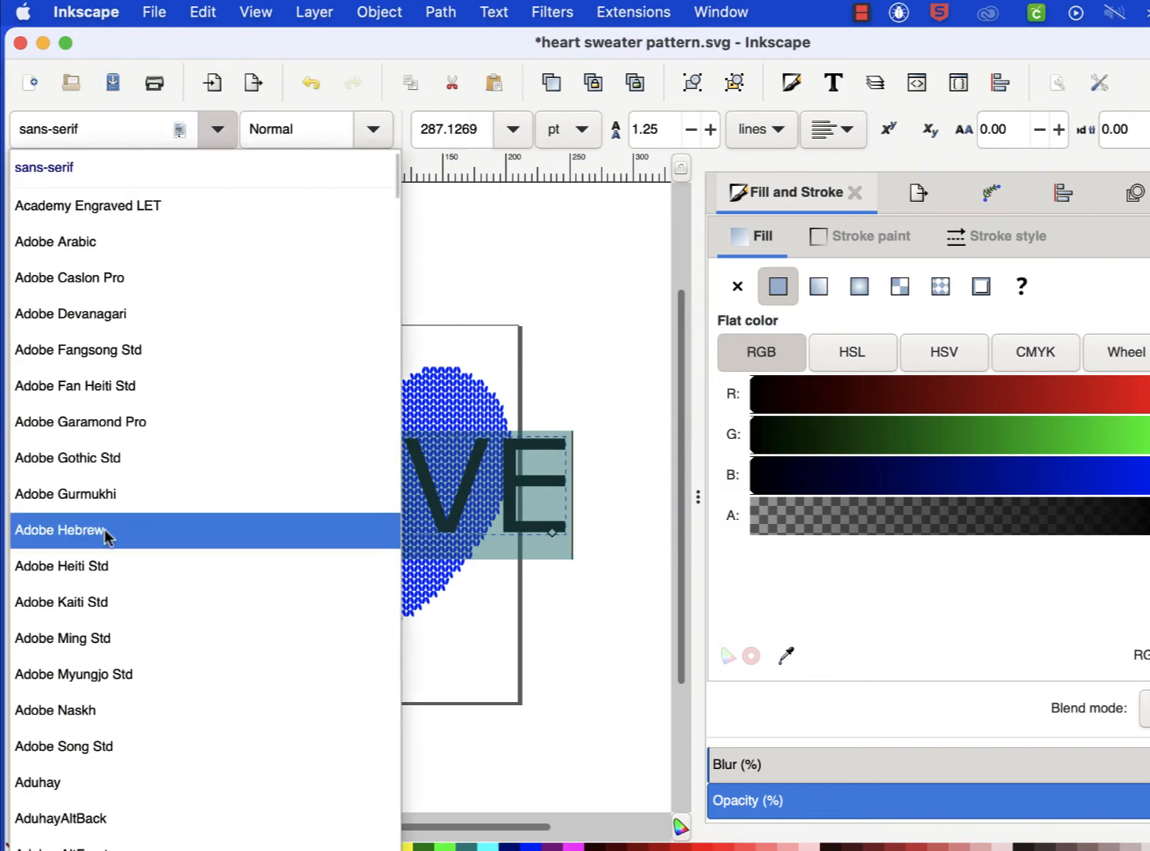
click(106, 533)
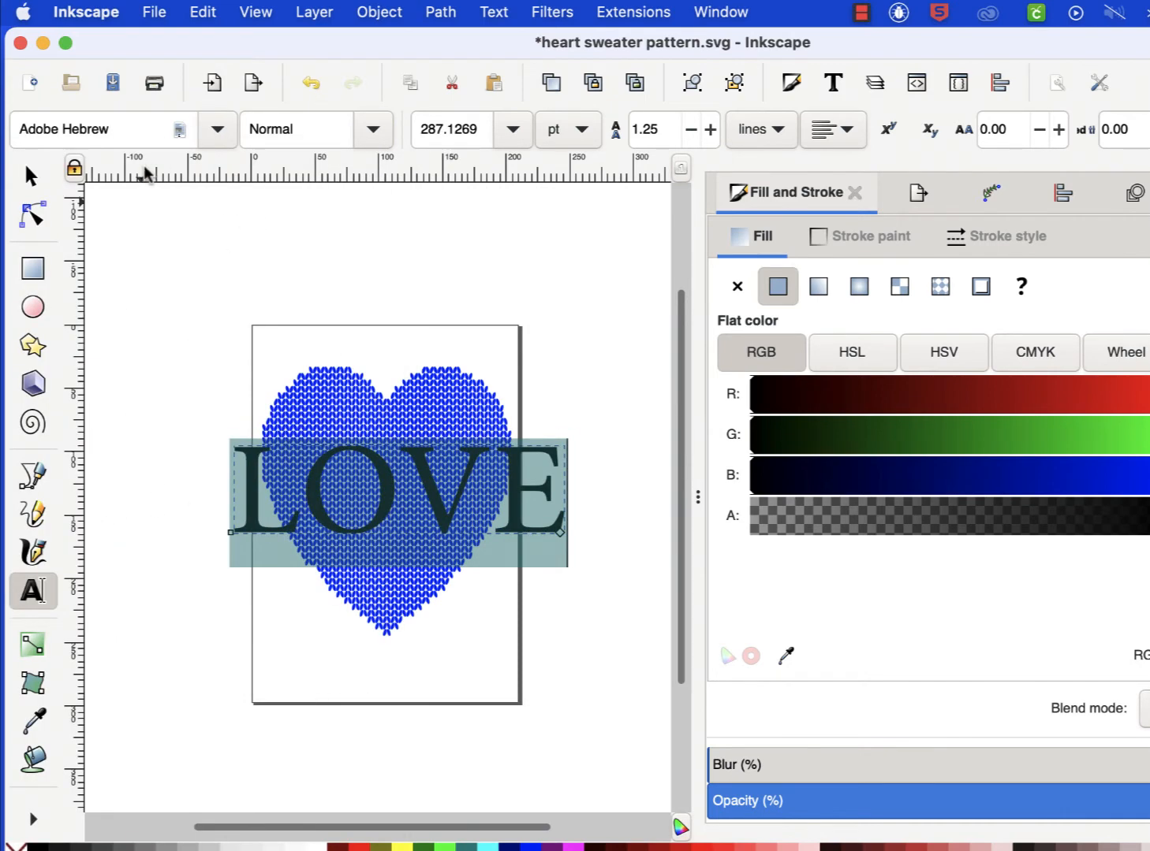
click(222, 131)
click(196, 176)
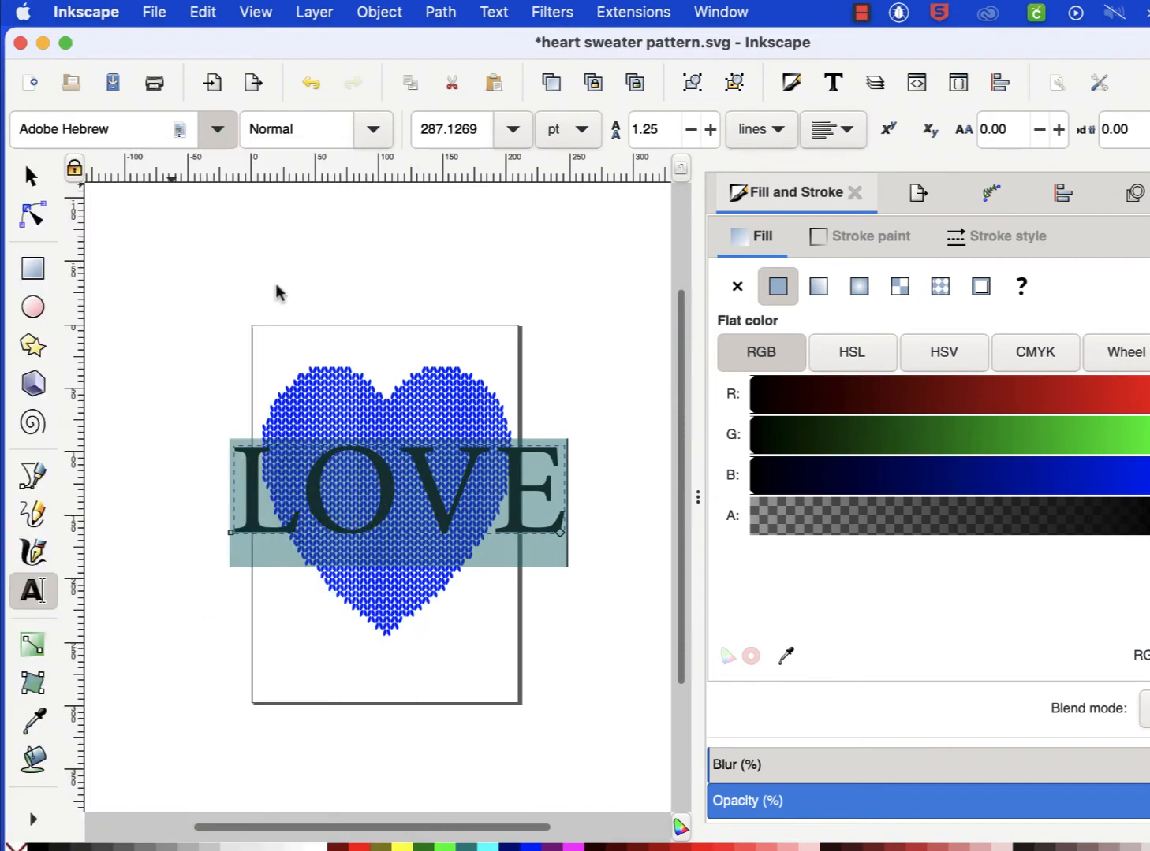
Scale the LOVE text proportionally to about 202 mm wide and centre it across the heart
click(31, 175)
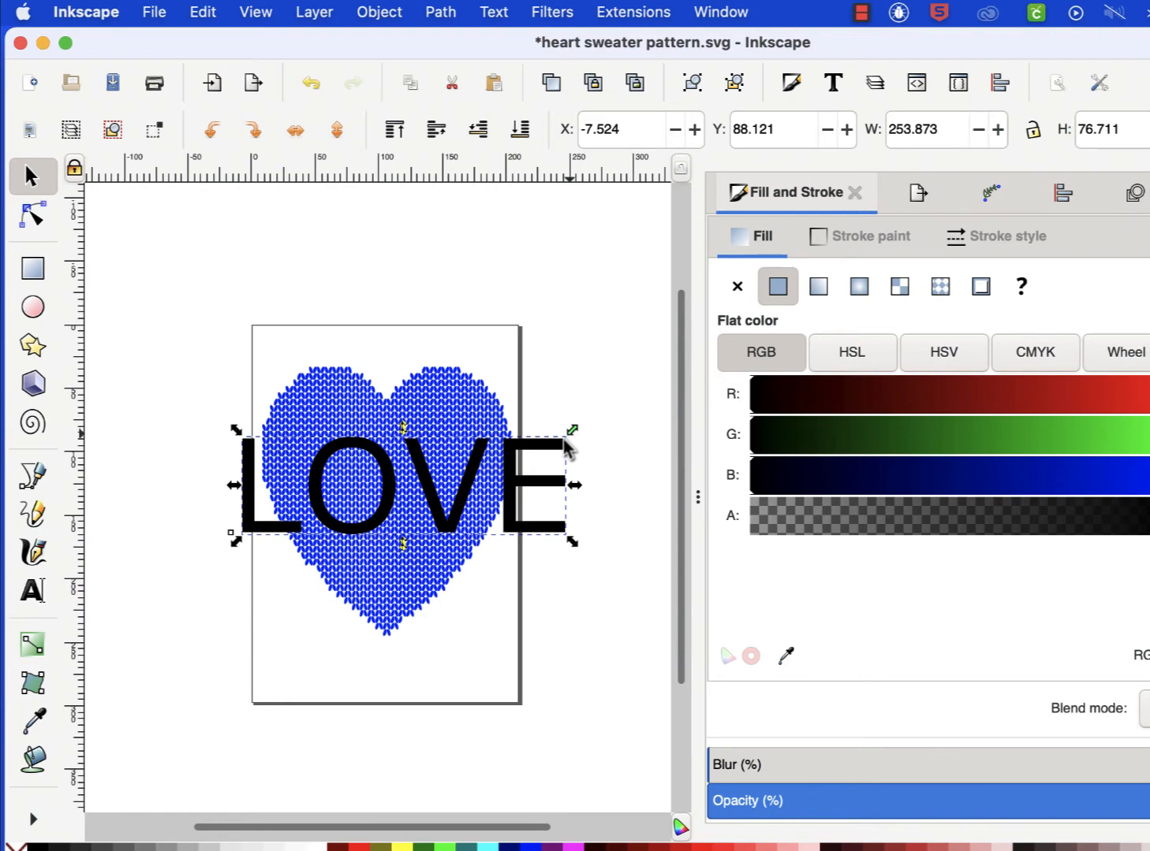
drag(573, 432, 547, 453)
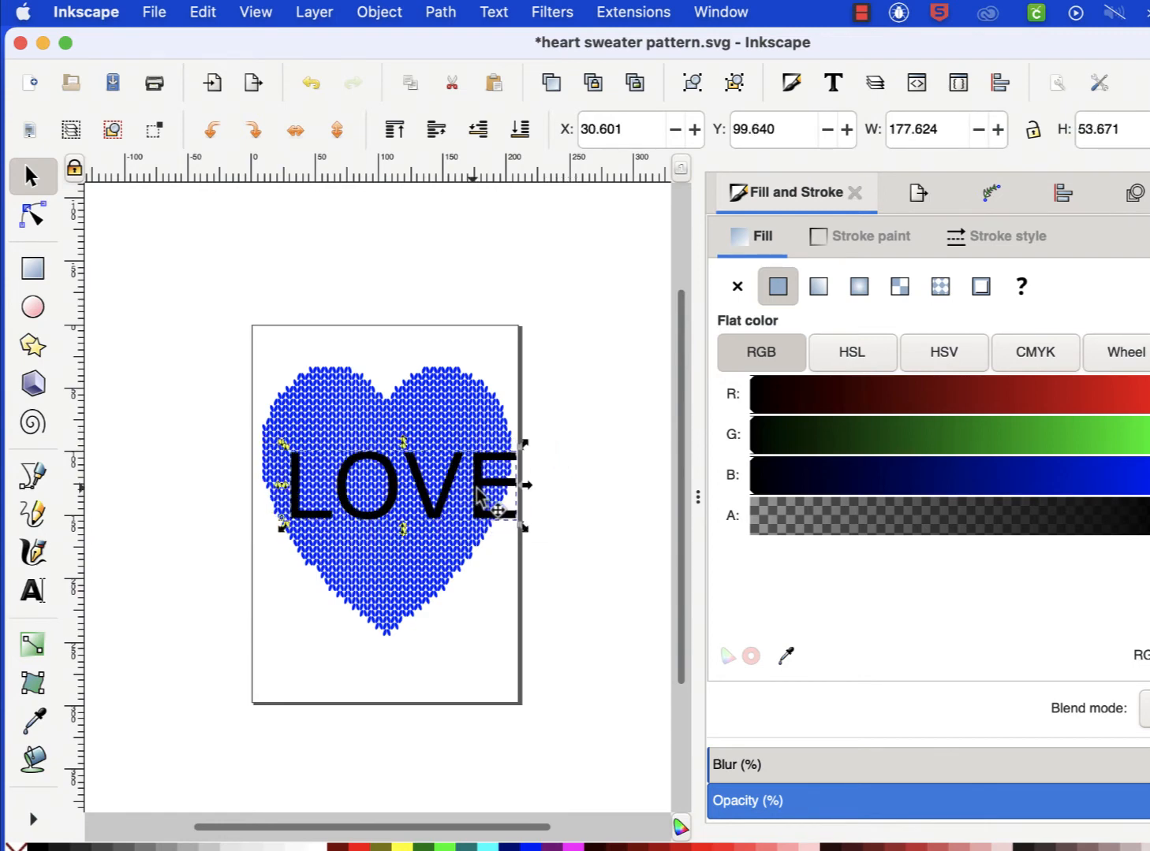
drag(457, 492, 446, 492)
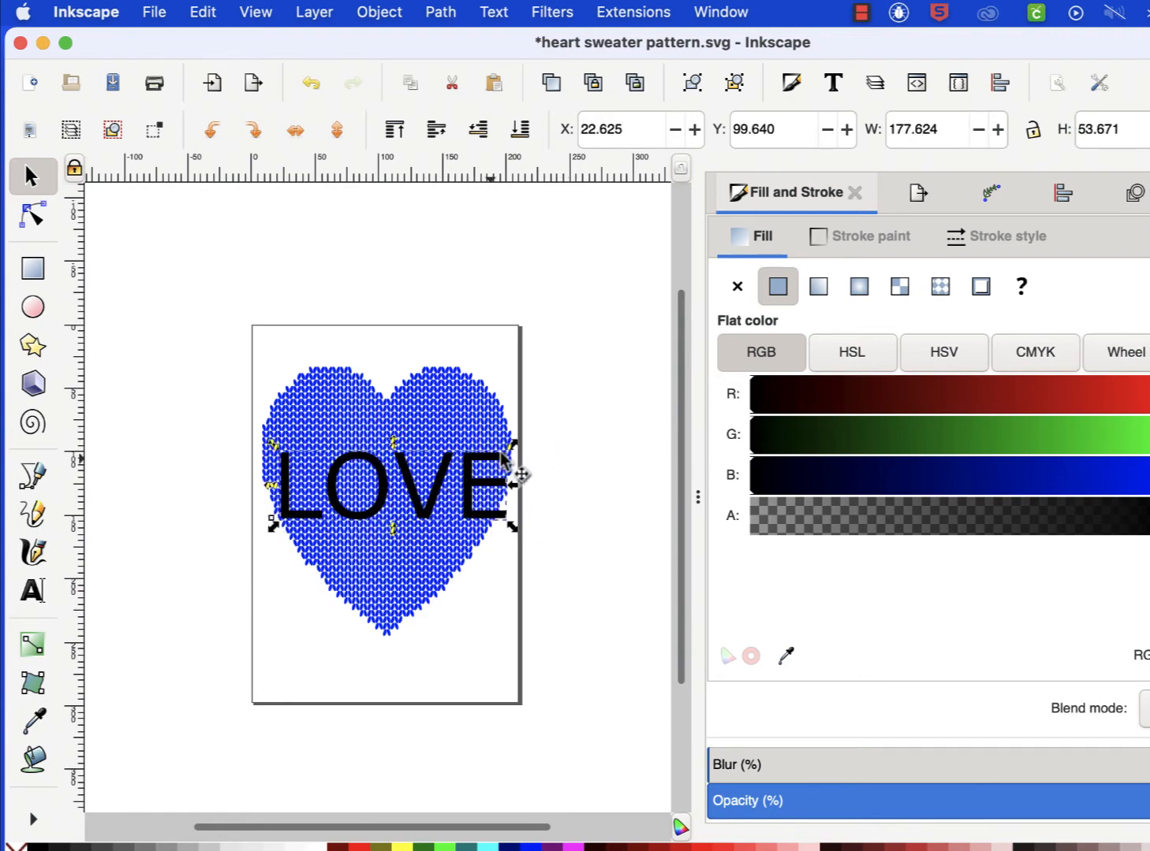
drag(520, 450, 533, 442)
drag(496, 505, 474, 492)
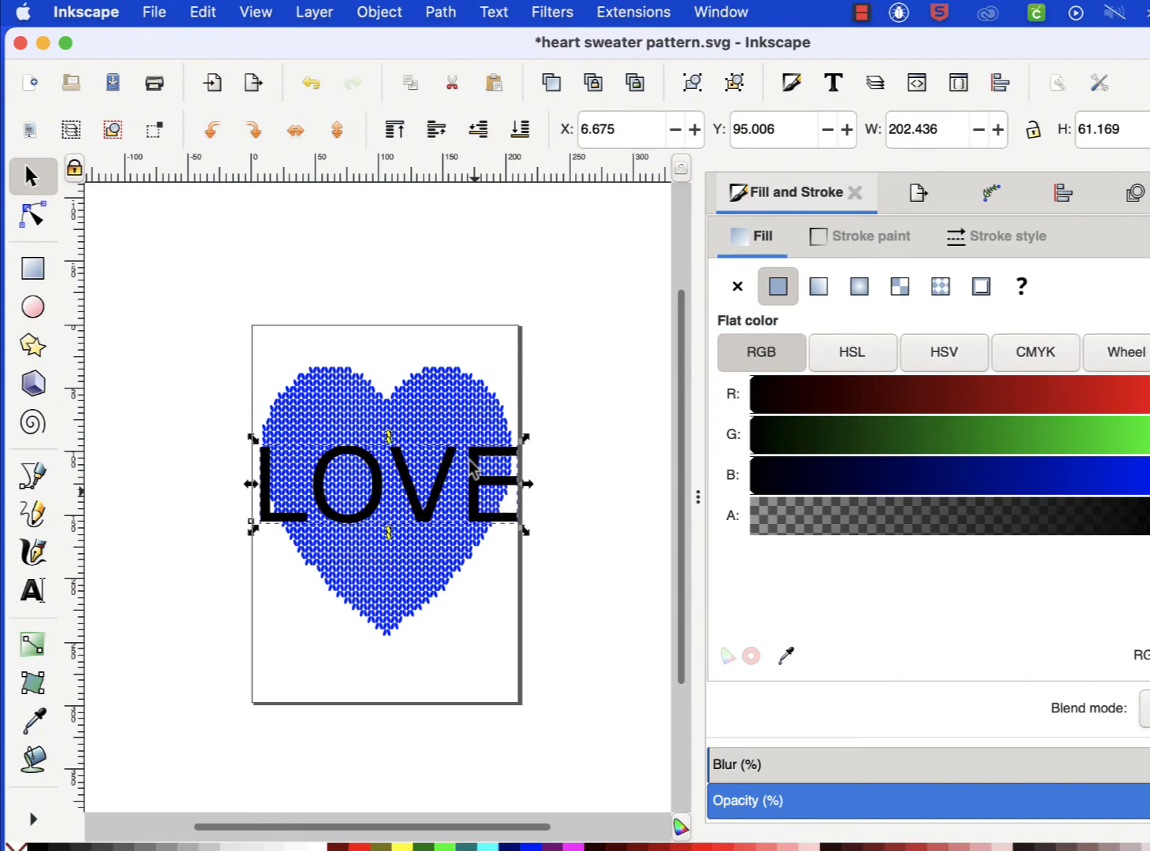
Convert the LOVE text to paths and ungroup it into separate letters
click(446, 14)
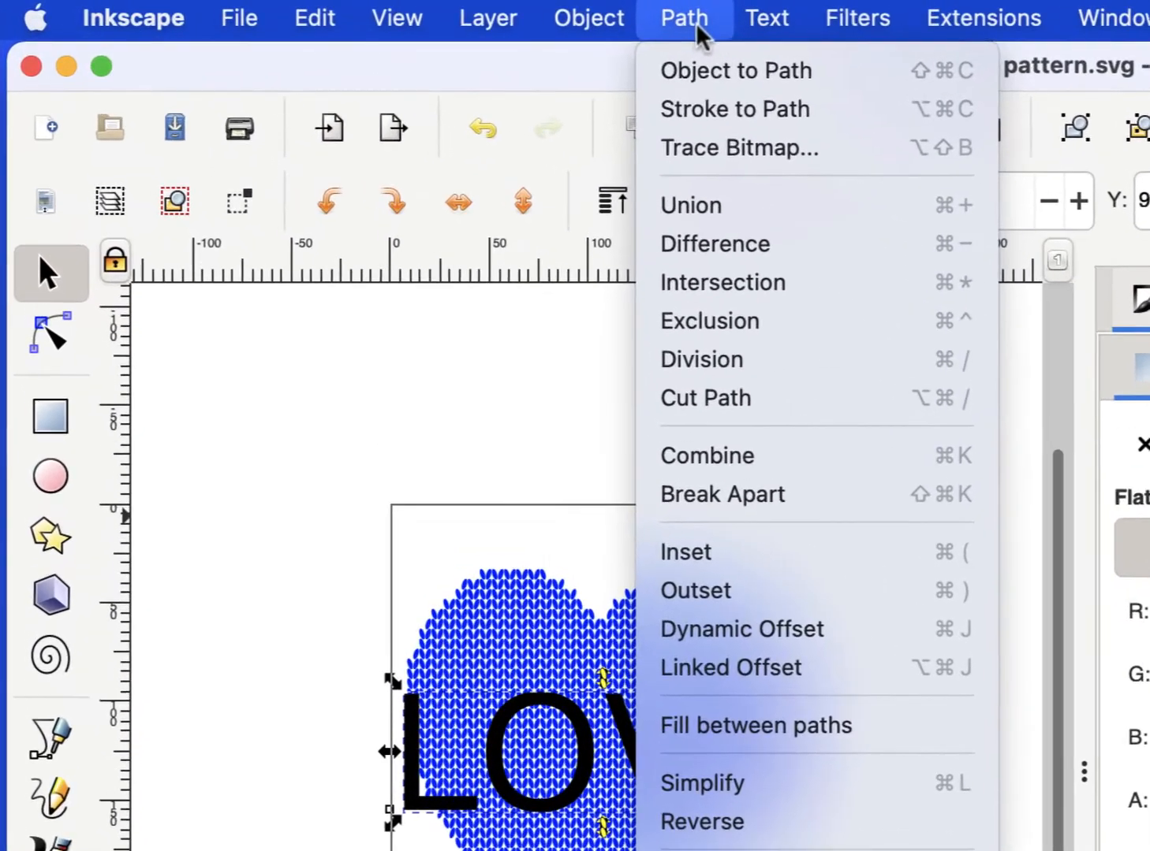
click(781, 75)
click(607, 20)
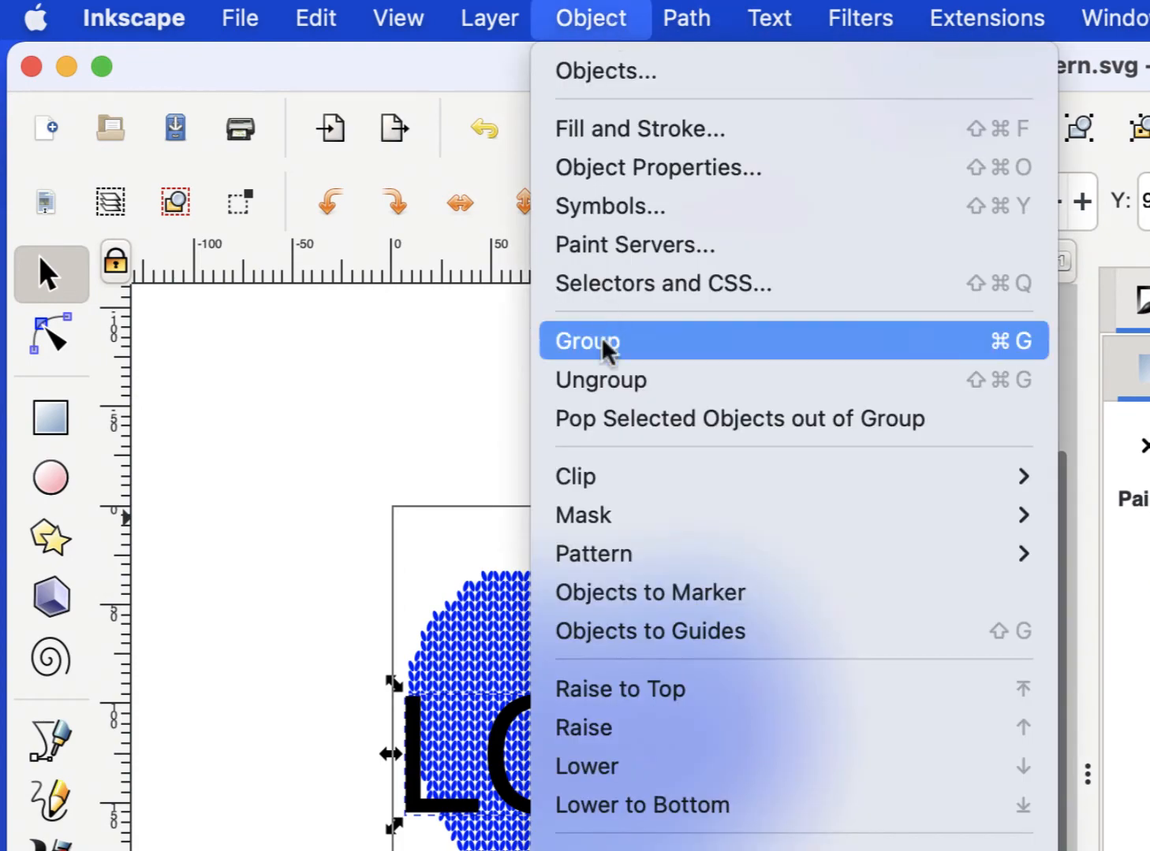
click(623, 382)
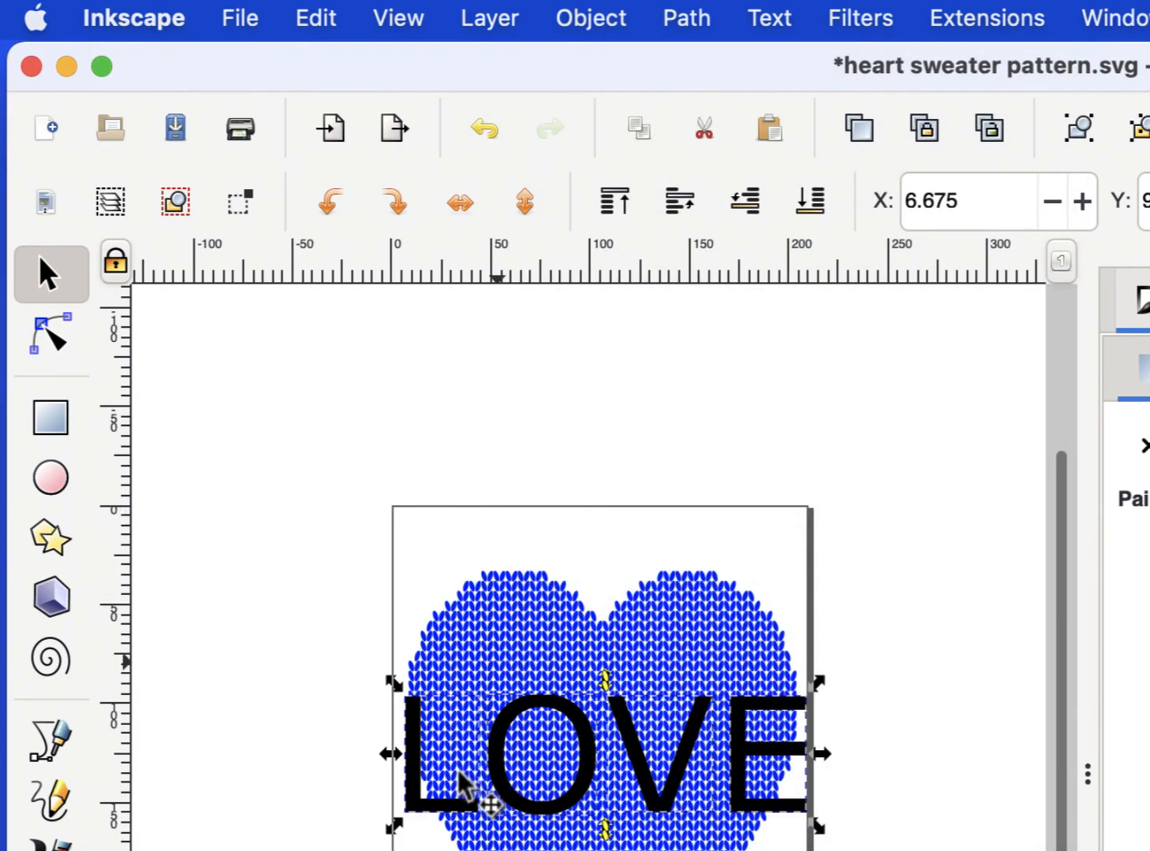
Check that the letters select individually, and unite all four letters of LOVE into one path with Union
click(370, 834)
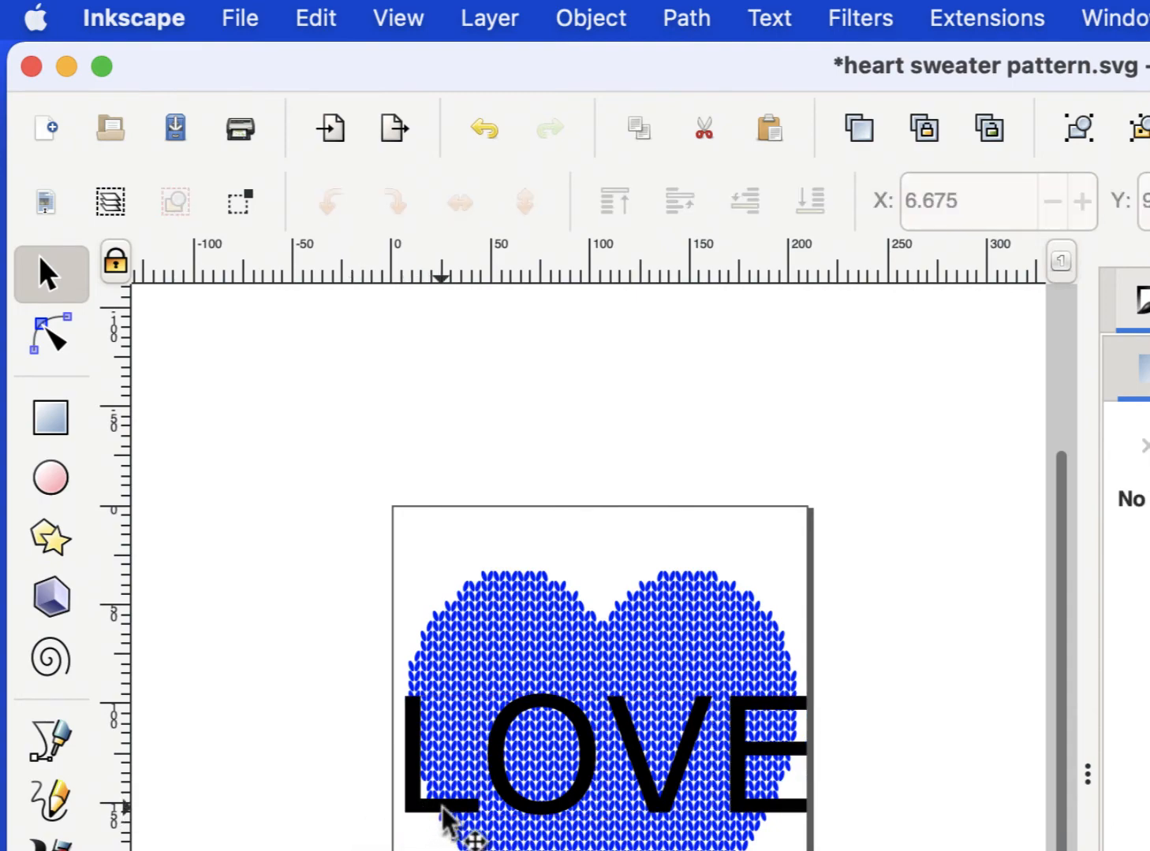
click(451, 820)
click(527, 803)
click(663, 803)
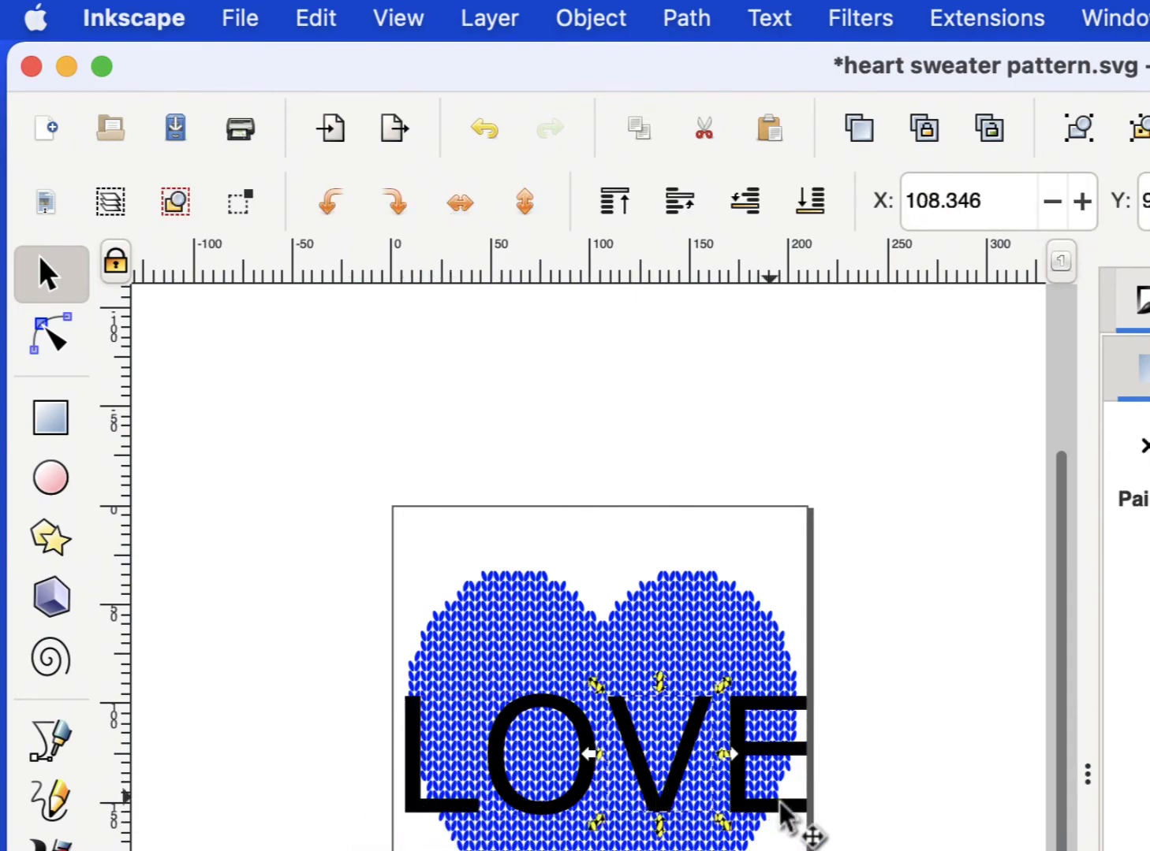
click(781, 809)
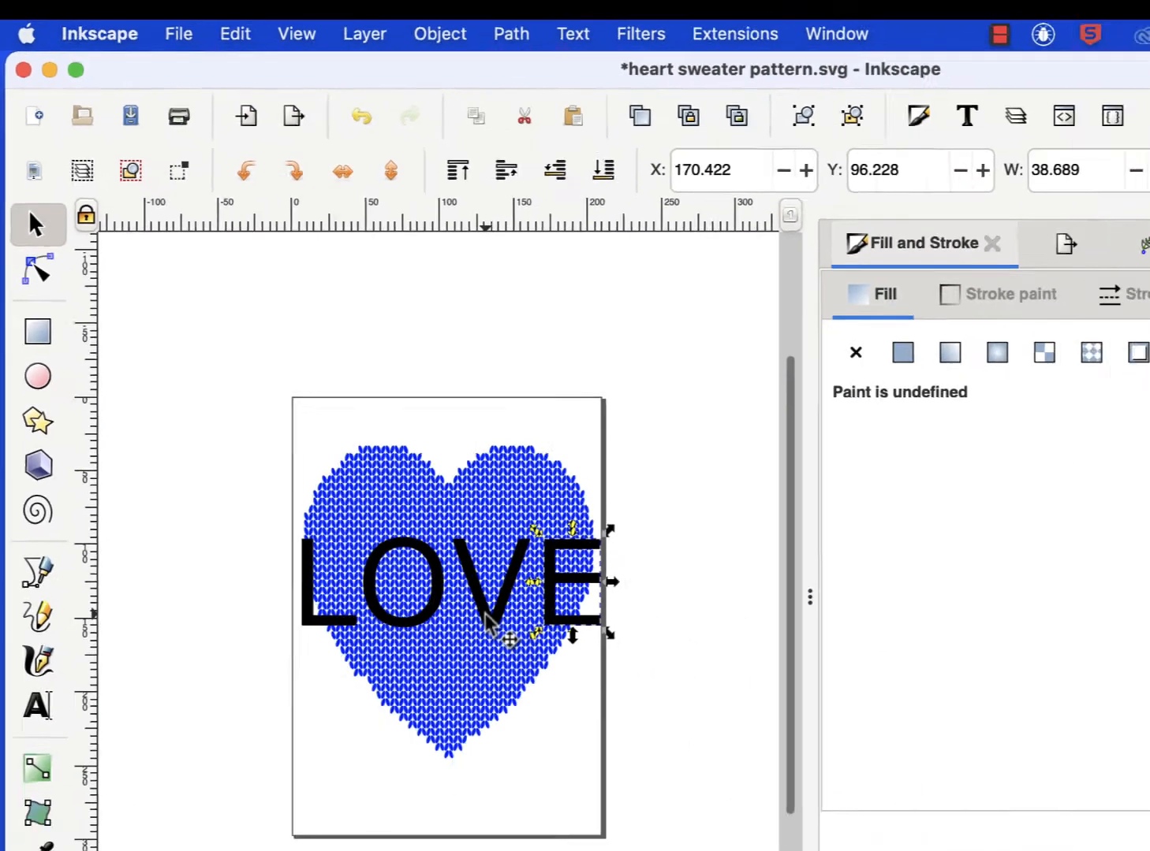
shift+click(615, 796)
shift+click(278, 473)
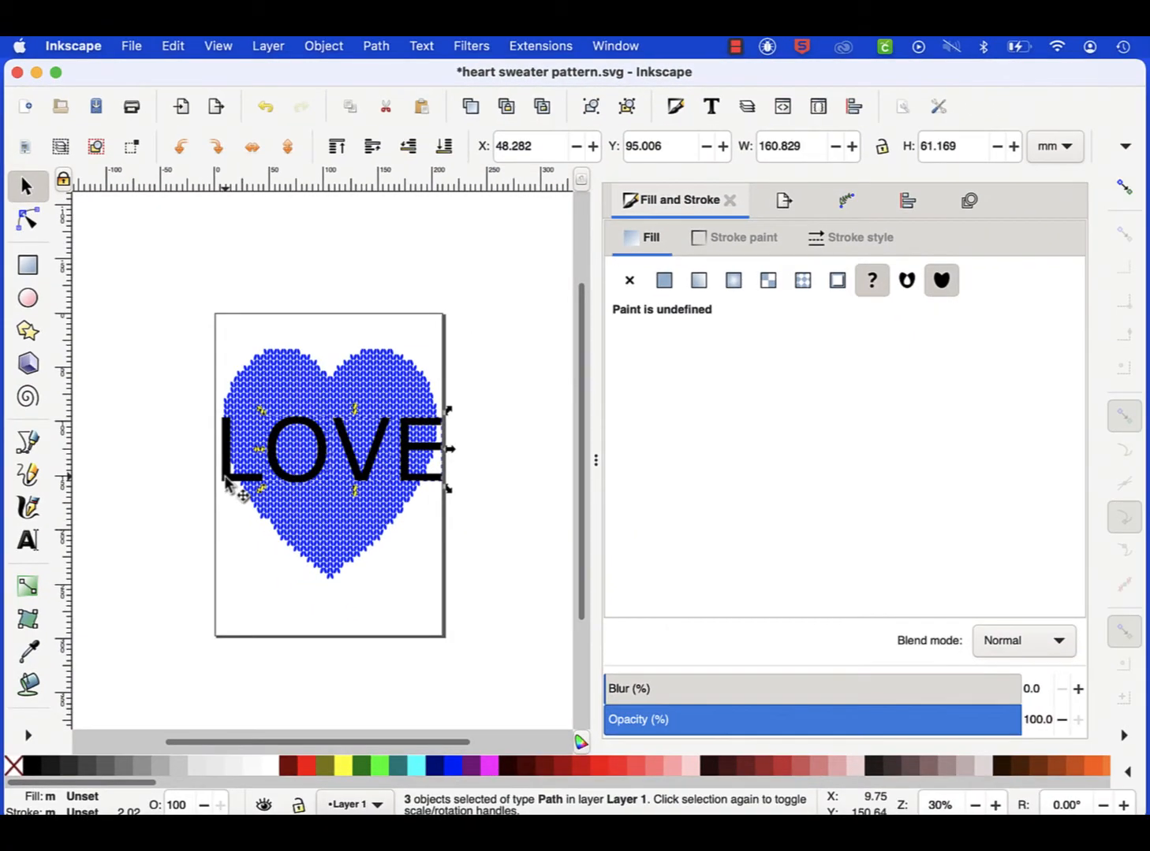
shift+click(239, 486)
click(376, 48)
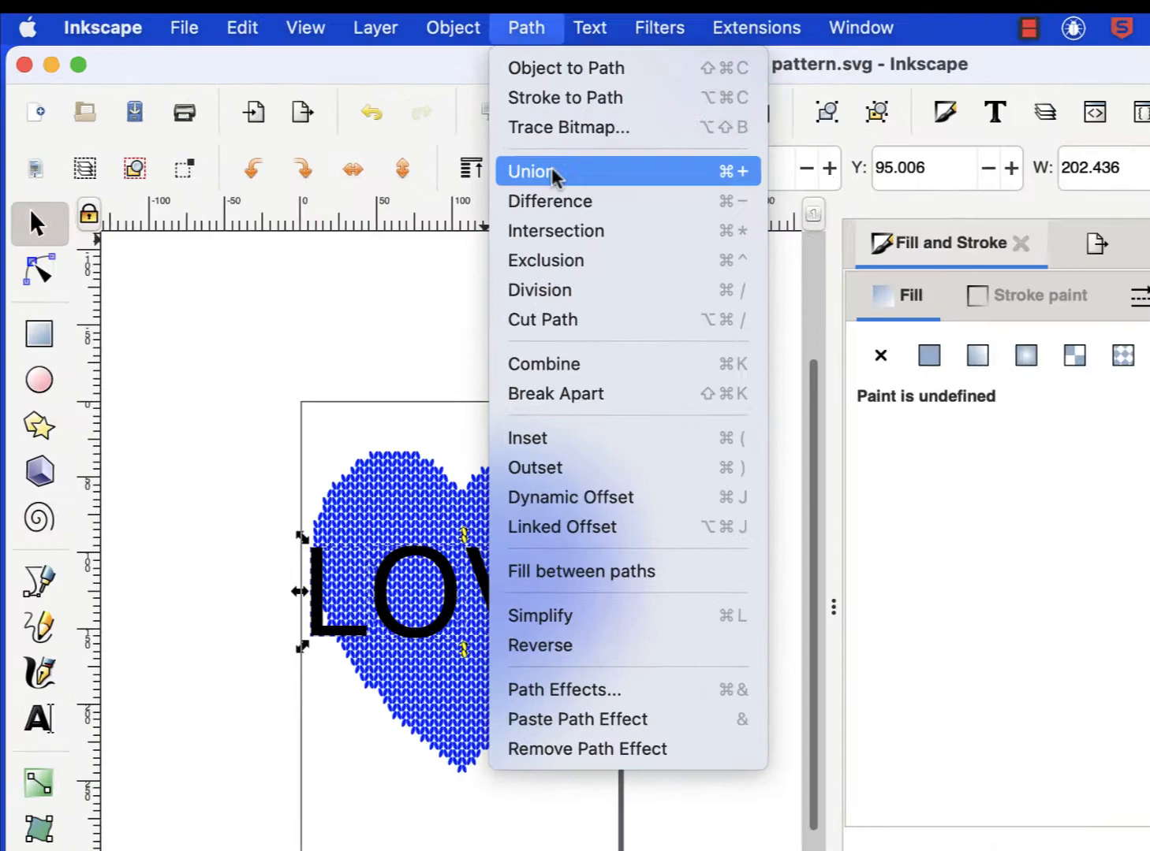
click(379, 148)
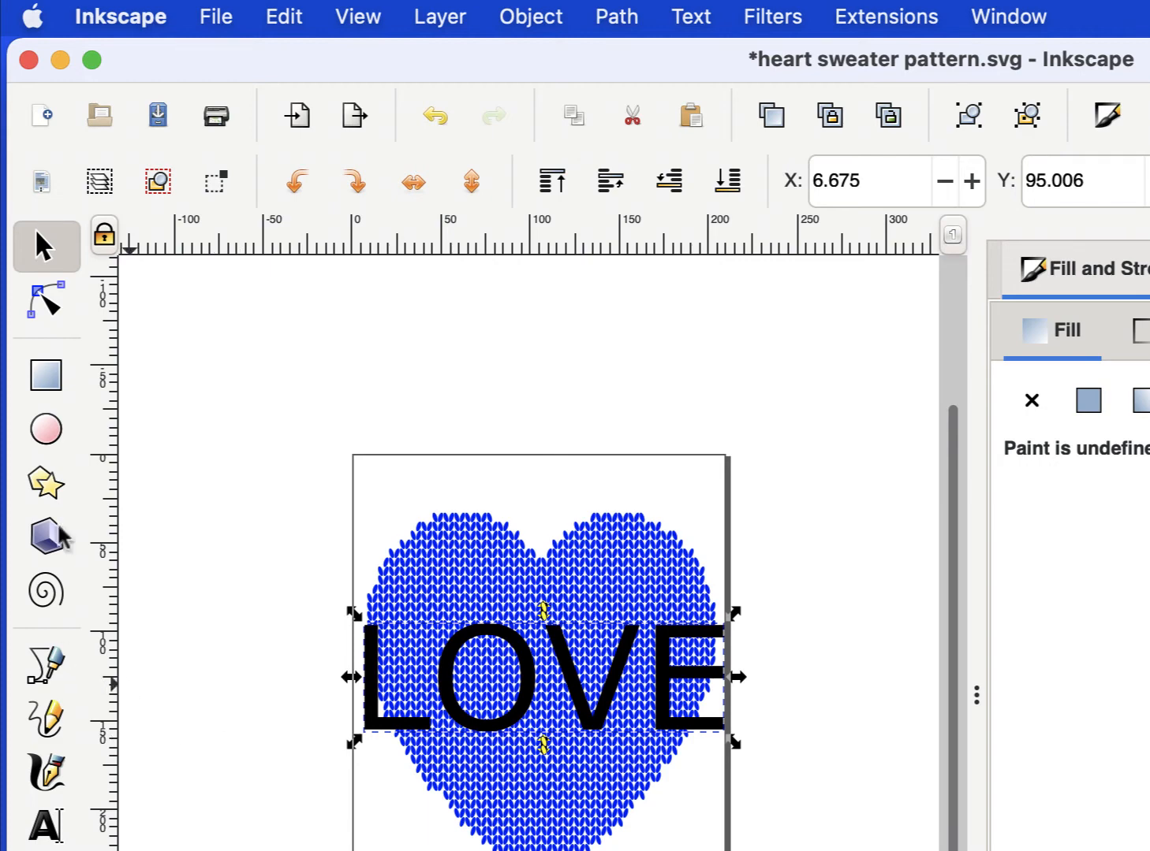
Examine the nodes and outline of the united LOVE path over the heart
click(51, 302)
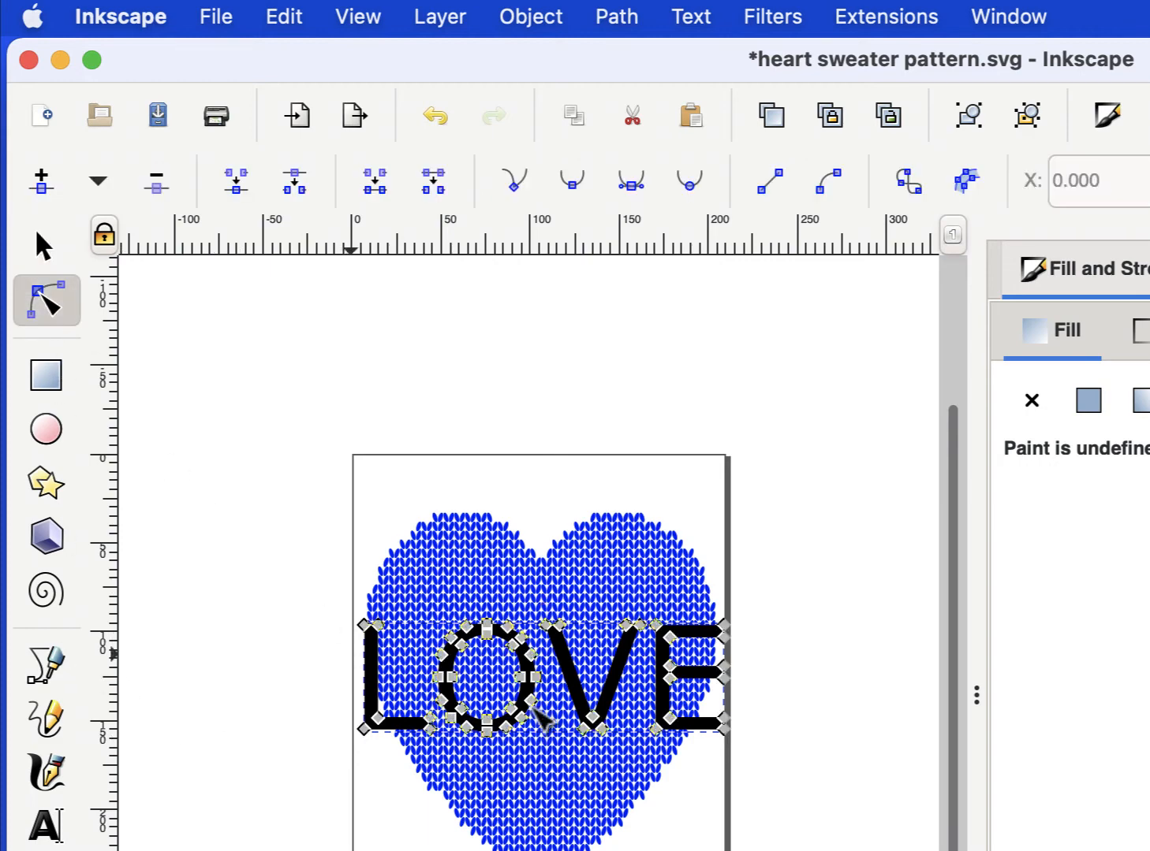
click(43, 245)
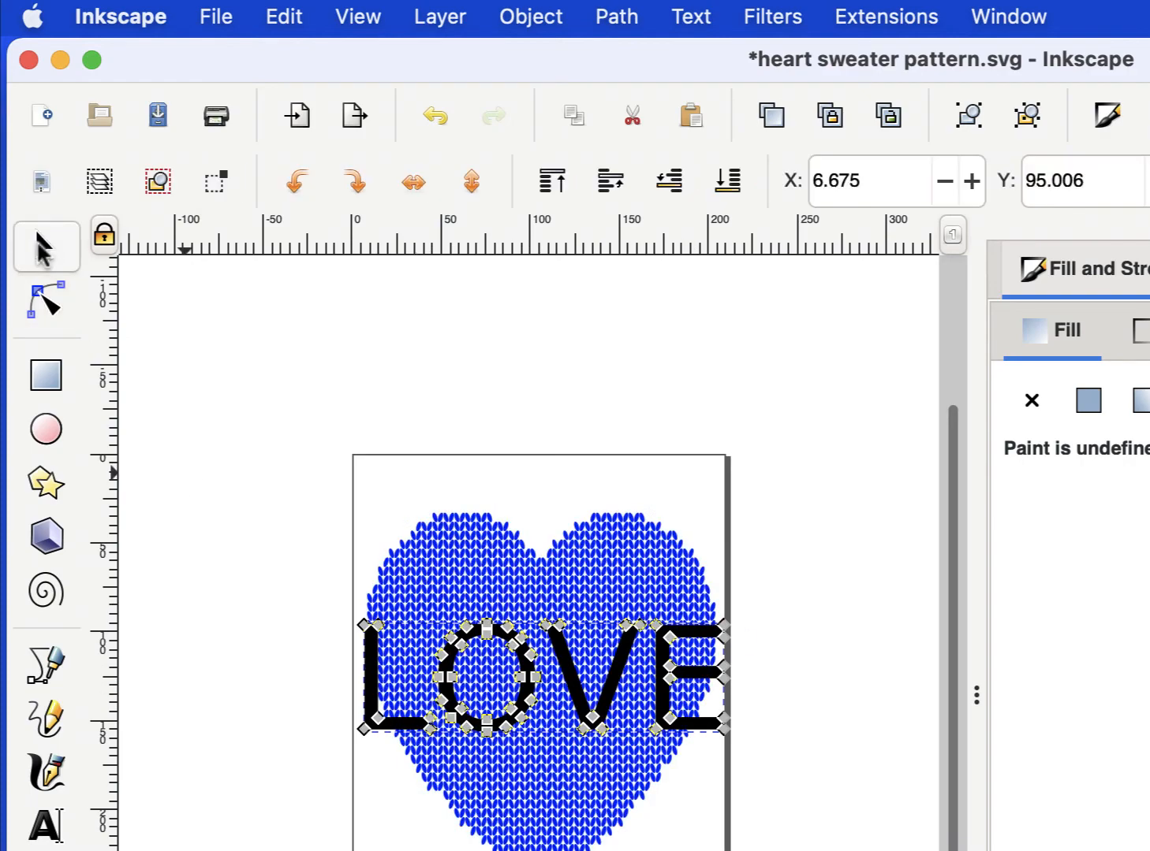
key(plus)
key(plus)
scroll(588, 729, right, 2)
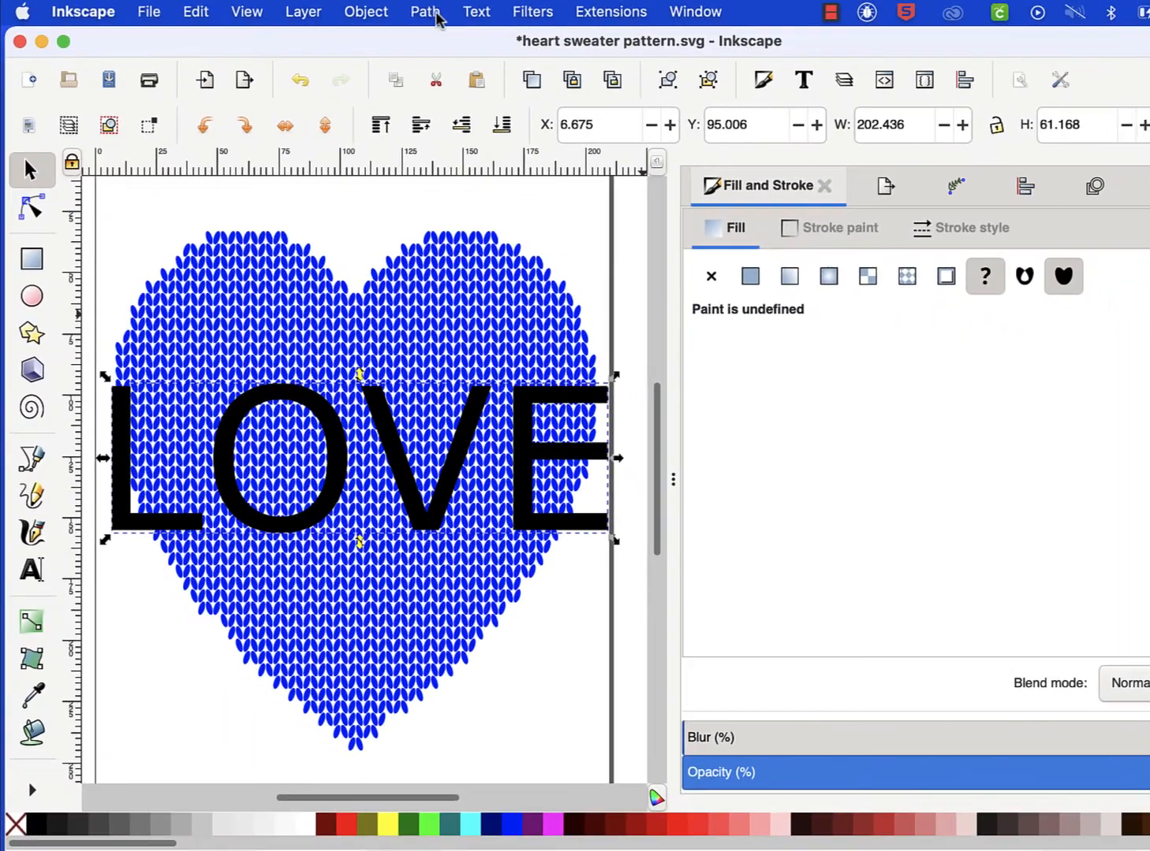
Add a Bend path effect to the LOVE path and curve its middle upward into a gentle arch
click(616, 16)
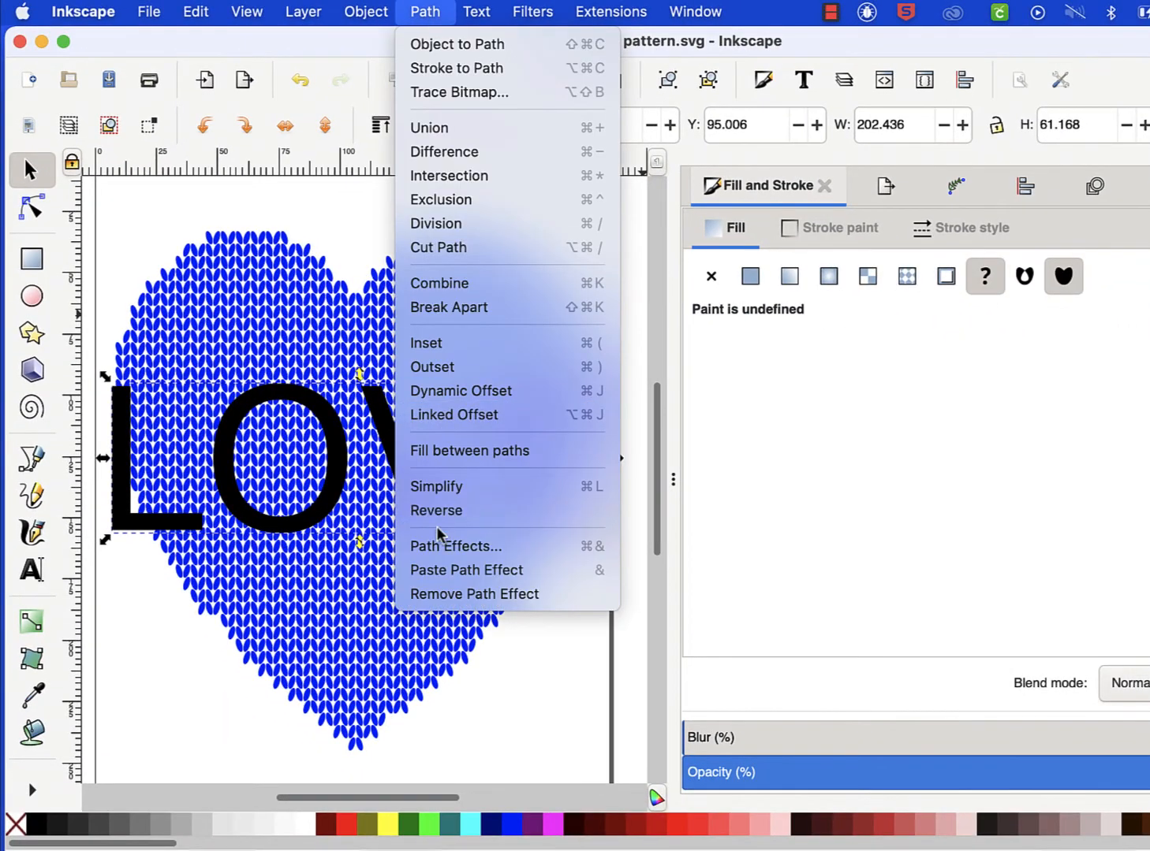
click(465, 550)
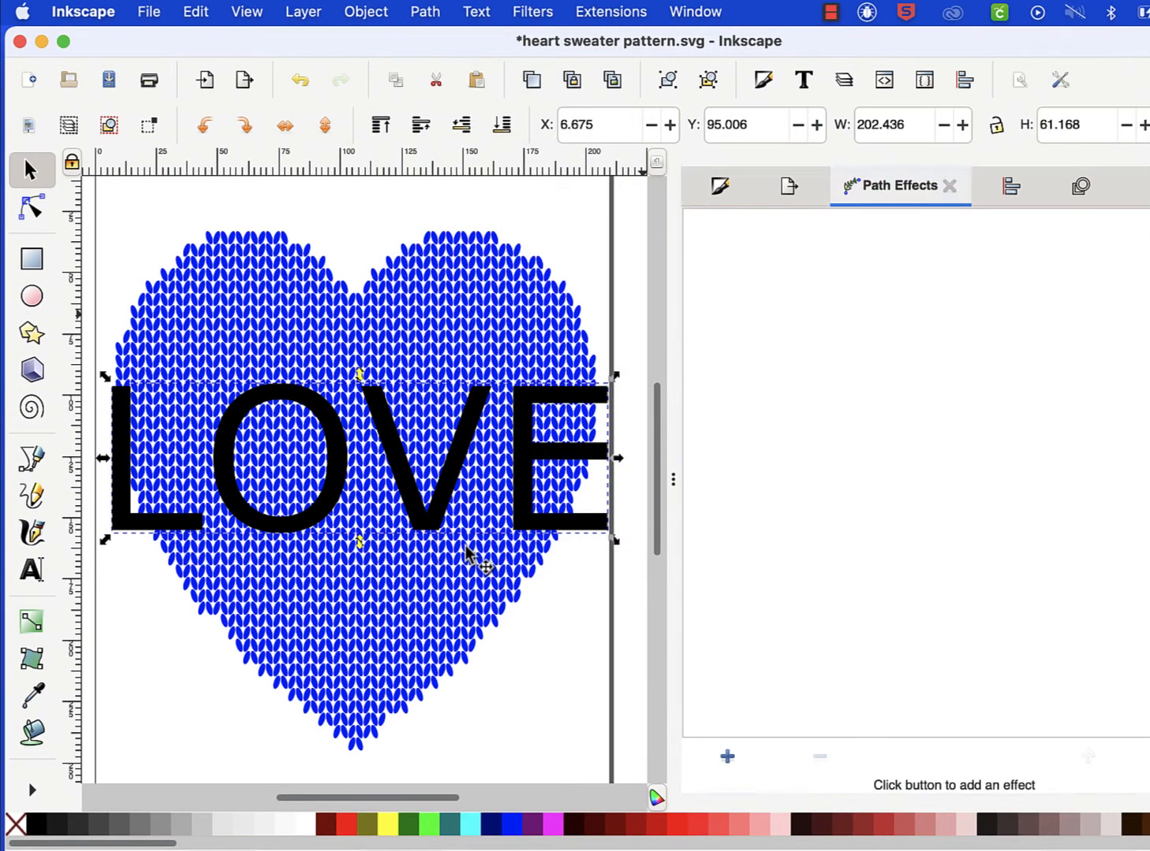
click(727, 759)
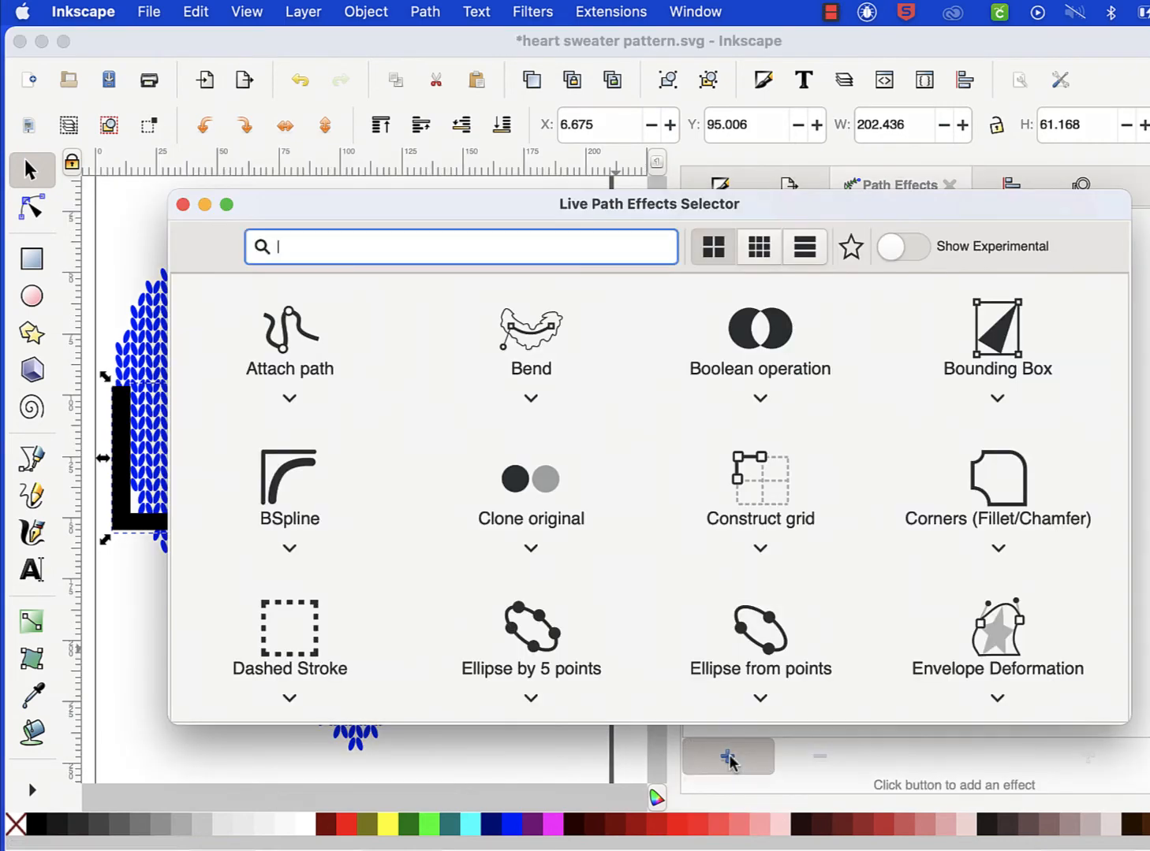
click(527, 340)
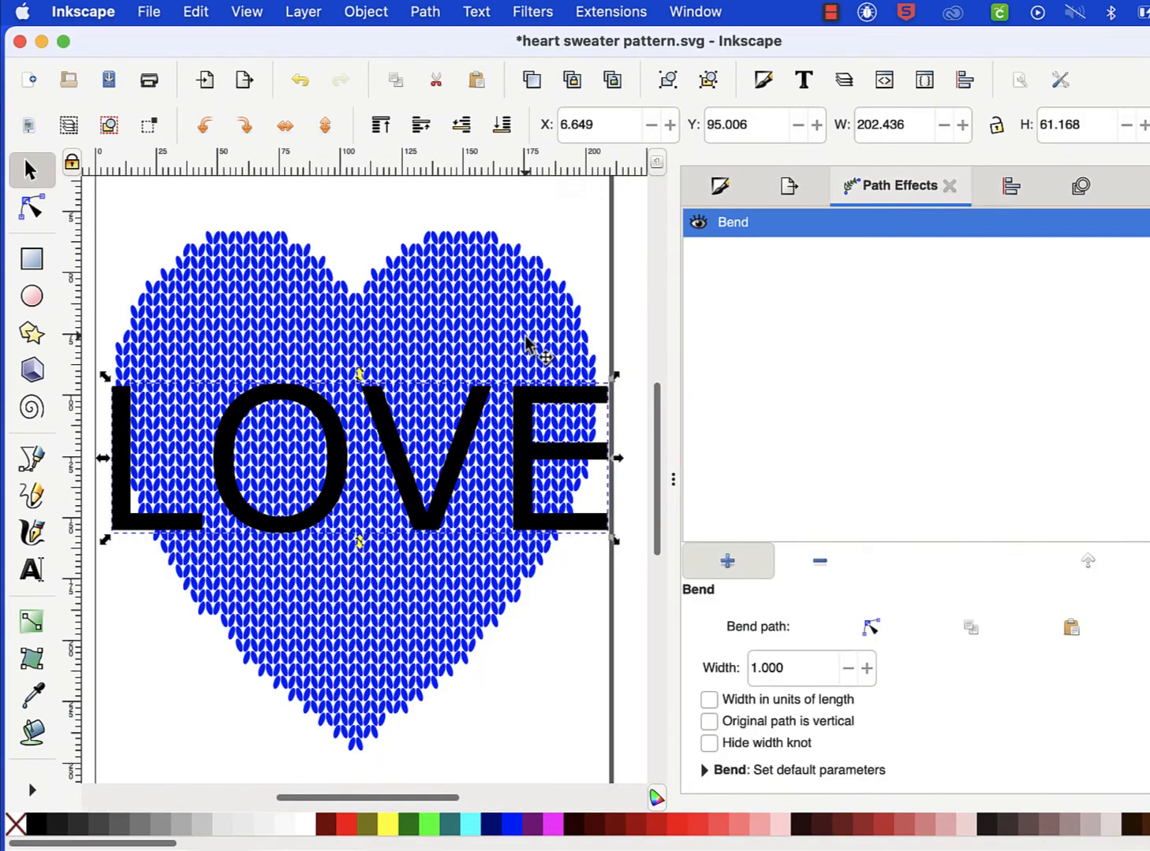
click(873, 625)
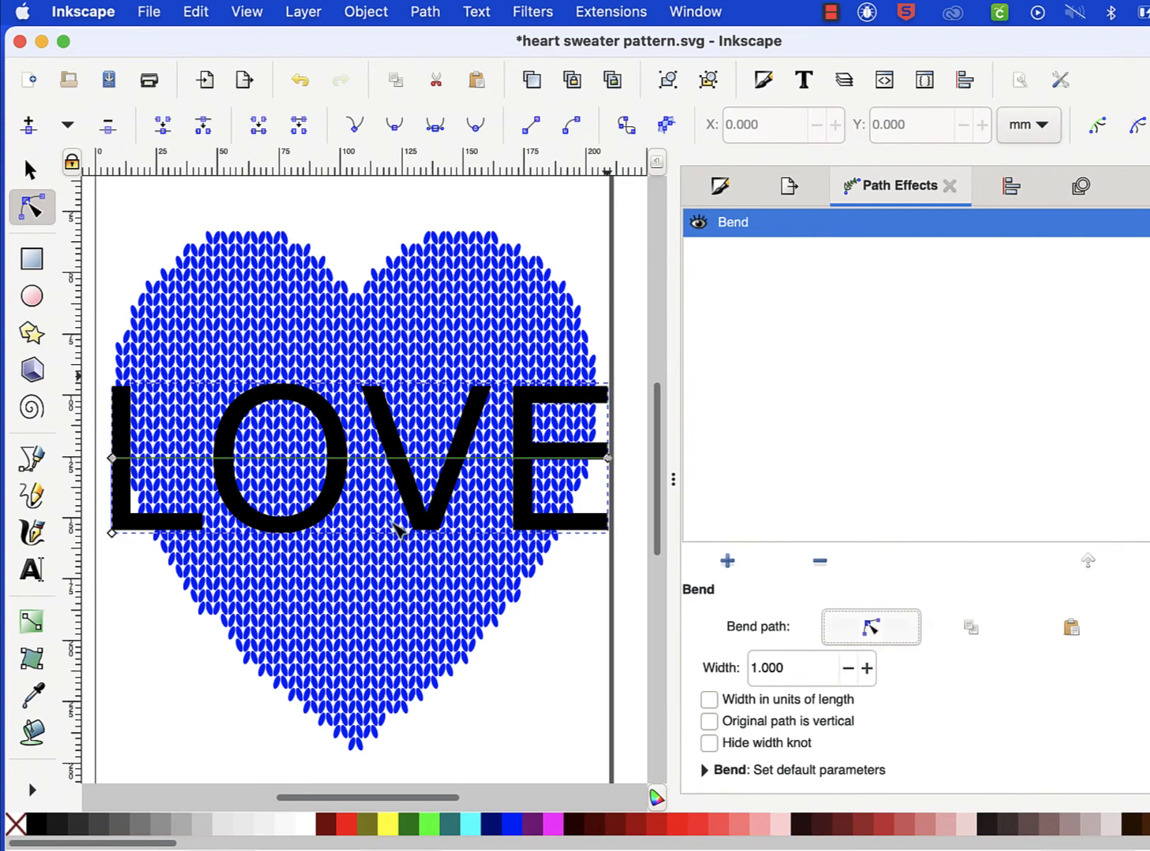
drag(372, 461, 372, 407)
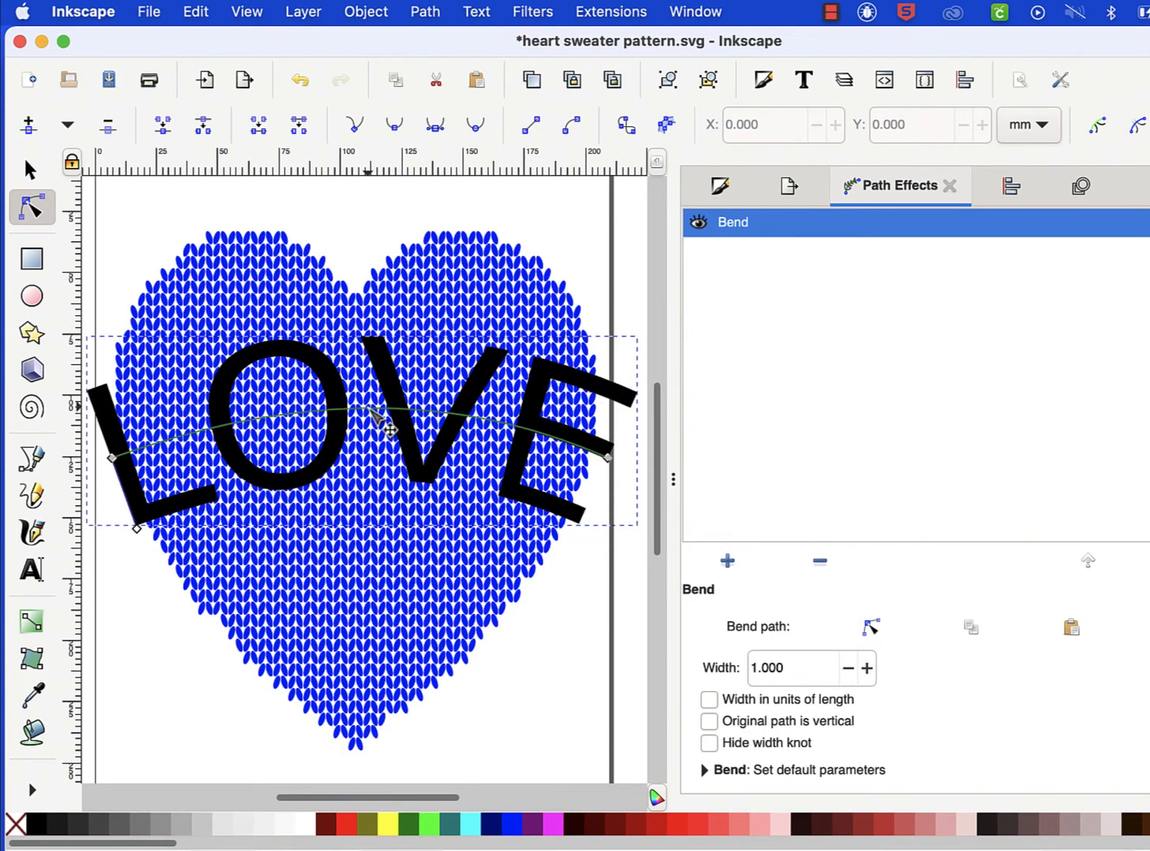
Move the arched LOVE about 12 mm down over the heart
click(34, 177)
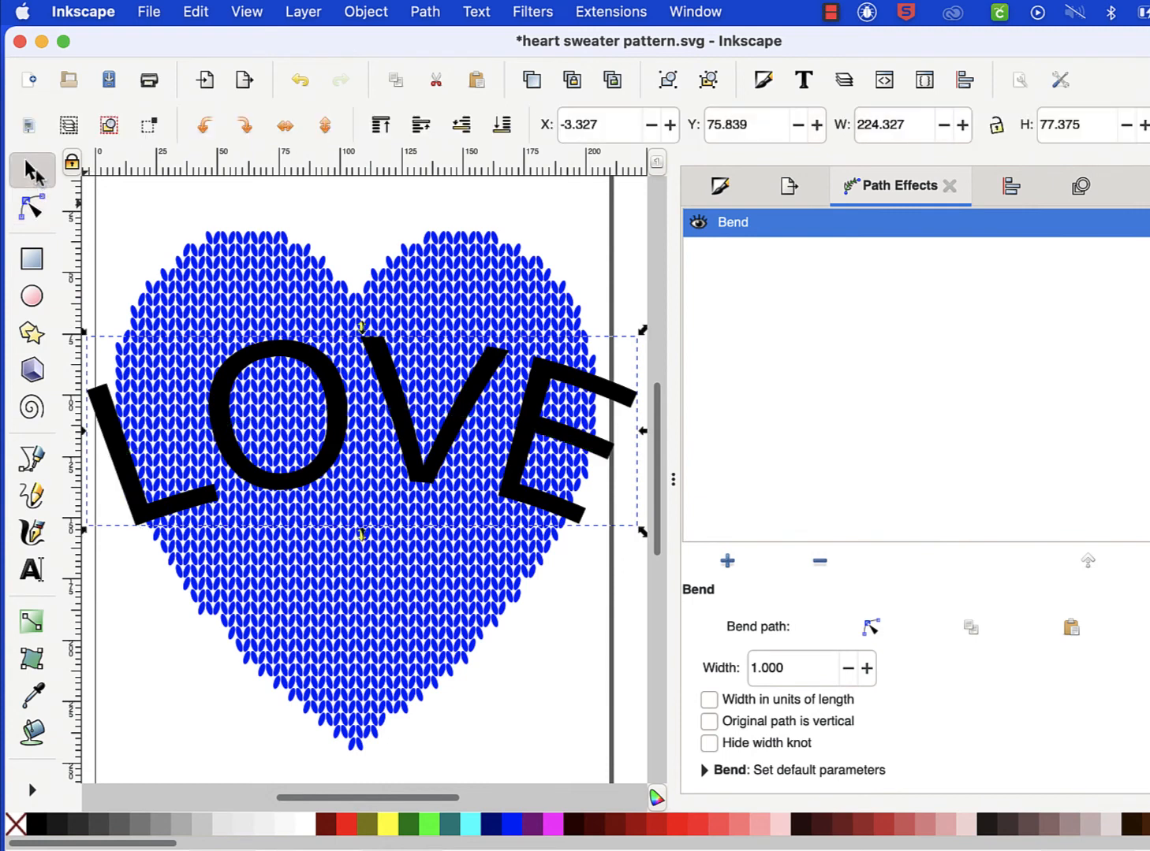
mouse_move(396, 412)
mouse_down()
mouse_move(395, 454)
mouse_move(392, 441)
mouse_up()
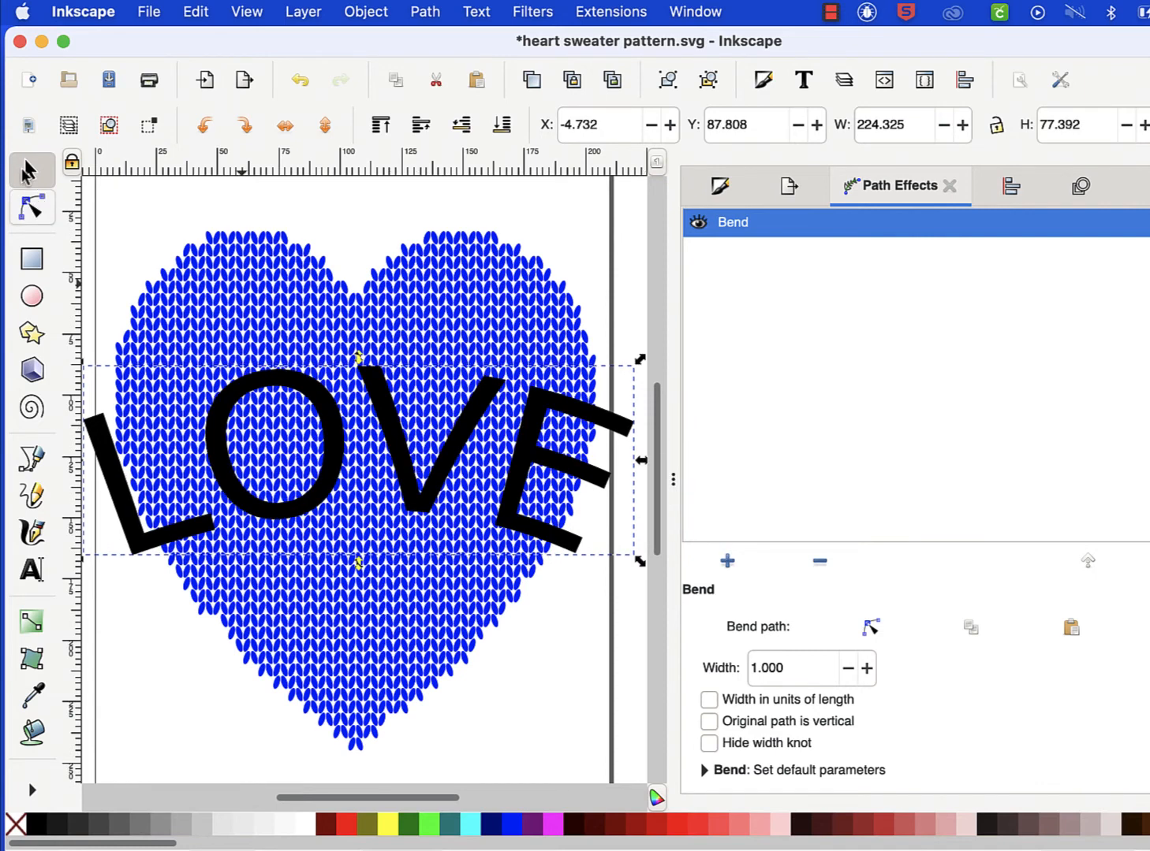
click(386, 390)
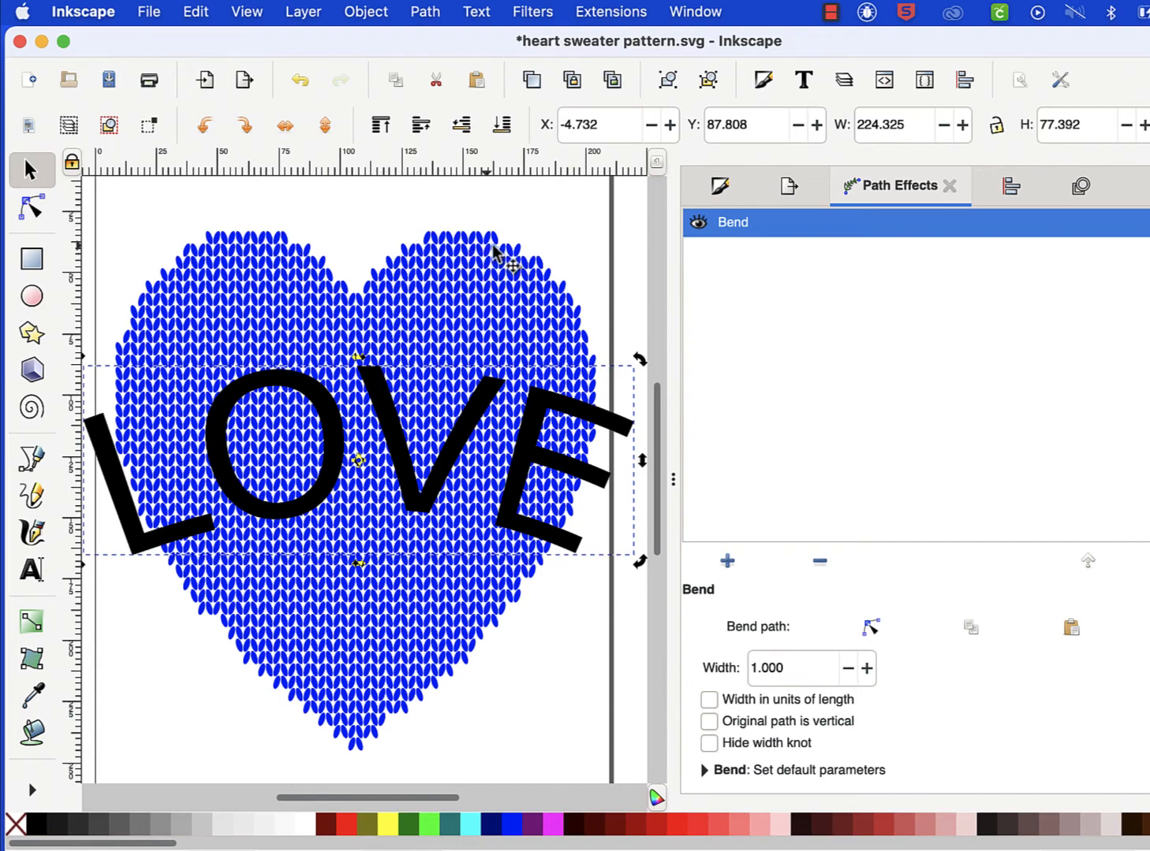
Convert the arched LOVE with its Bend effect to plain paths, ungroup them and unite the letters into one path with Union
click(426, 12)
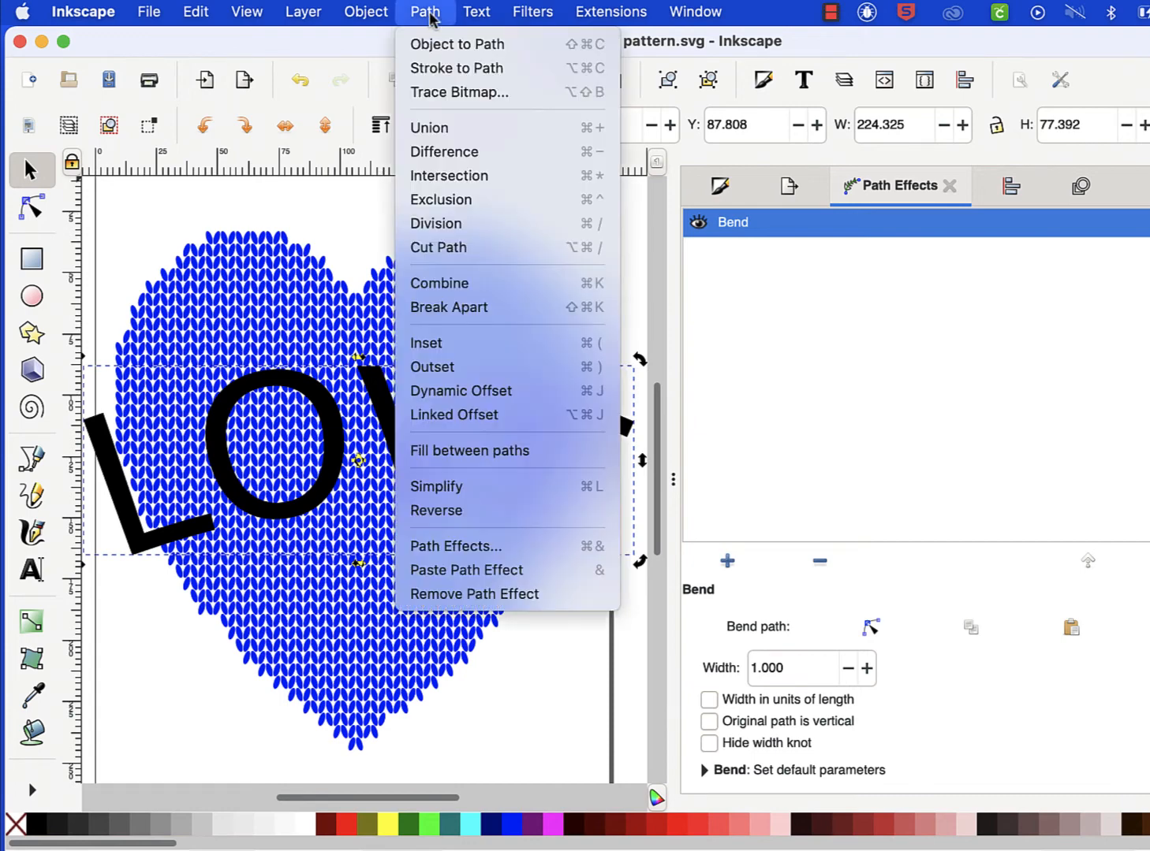
click(436, 44)
click(378, 13)
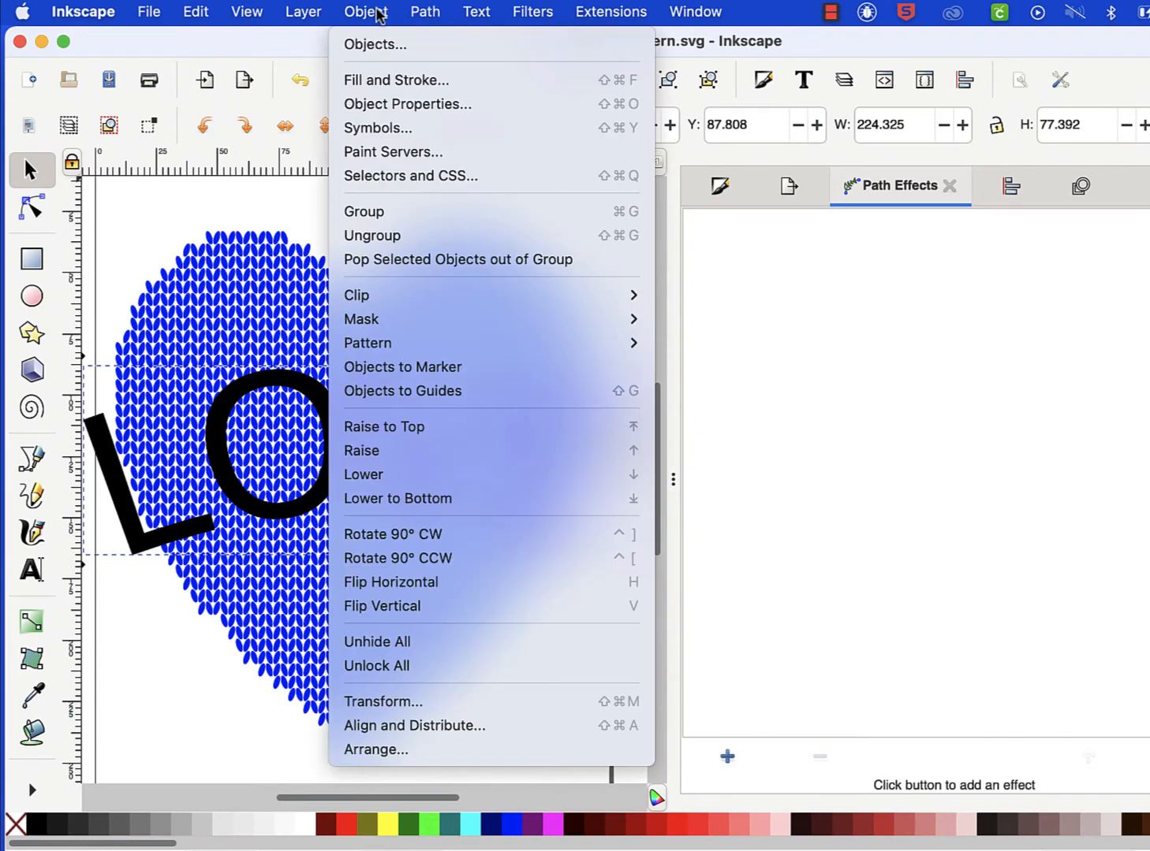
click(385, 237)
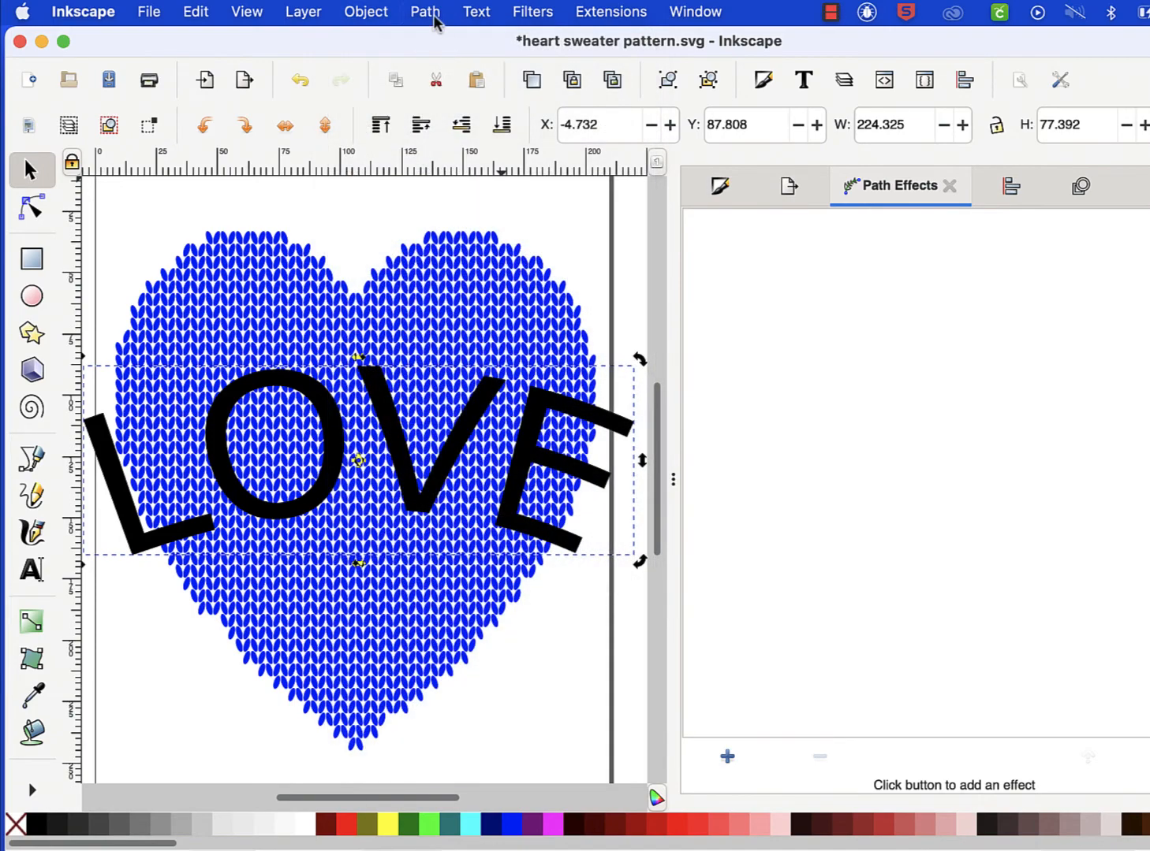
click(435, 18)
click(431, 127)
click(40, 205)
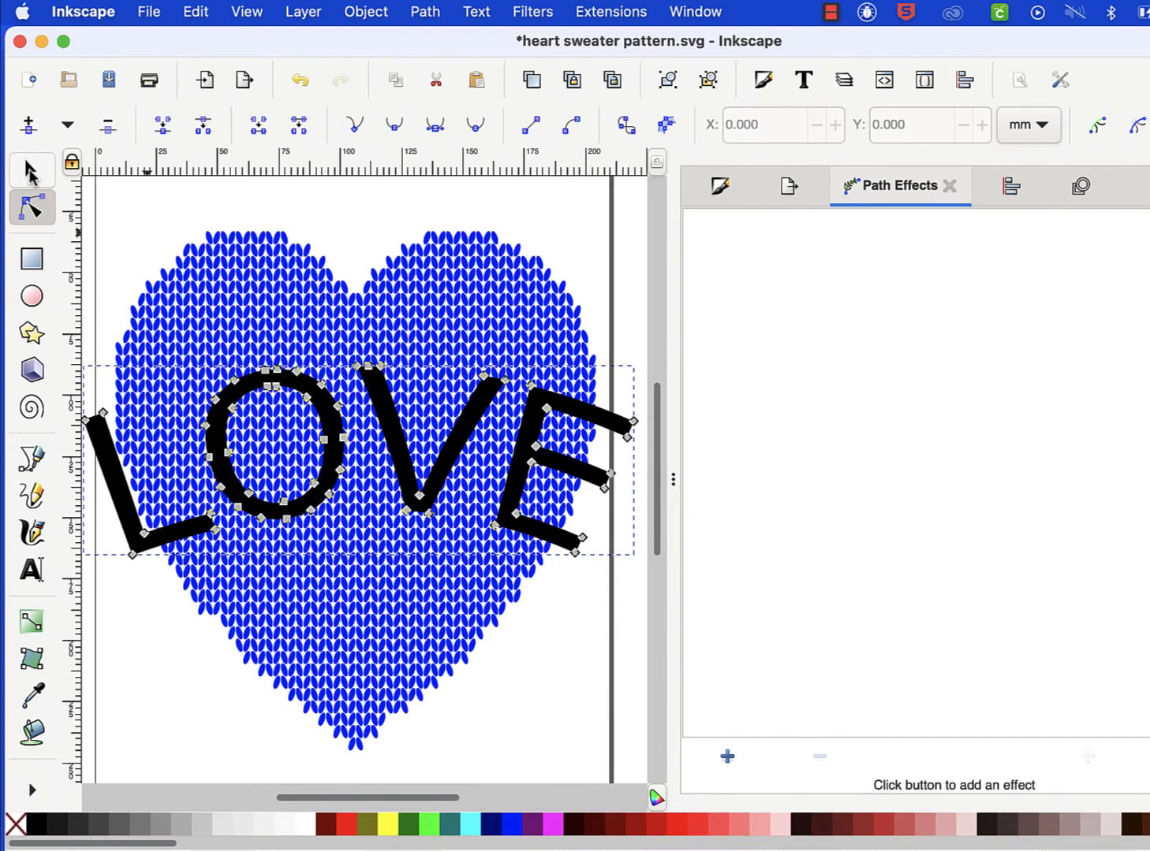
click(30, 170)
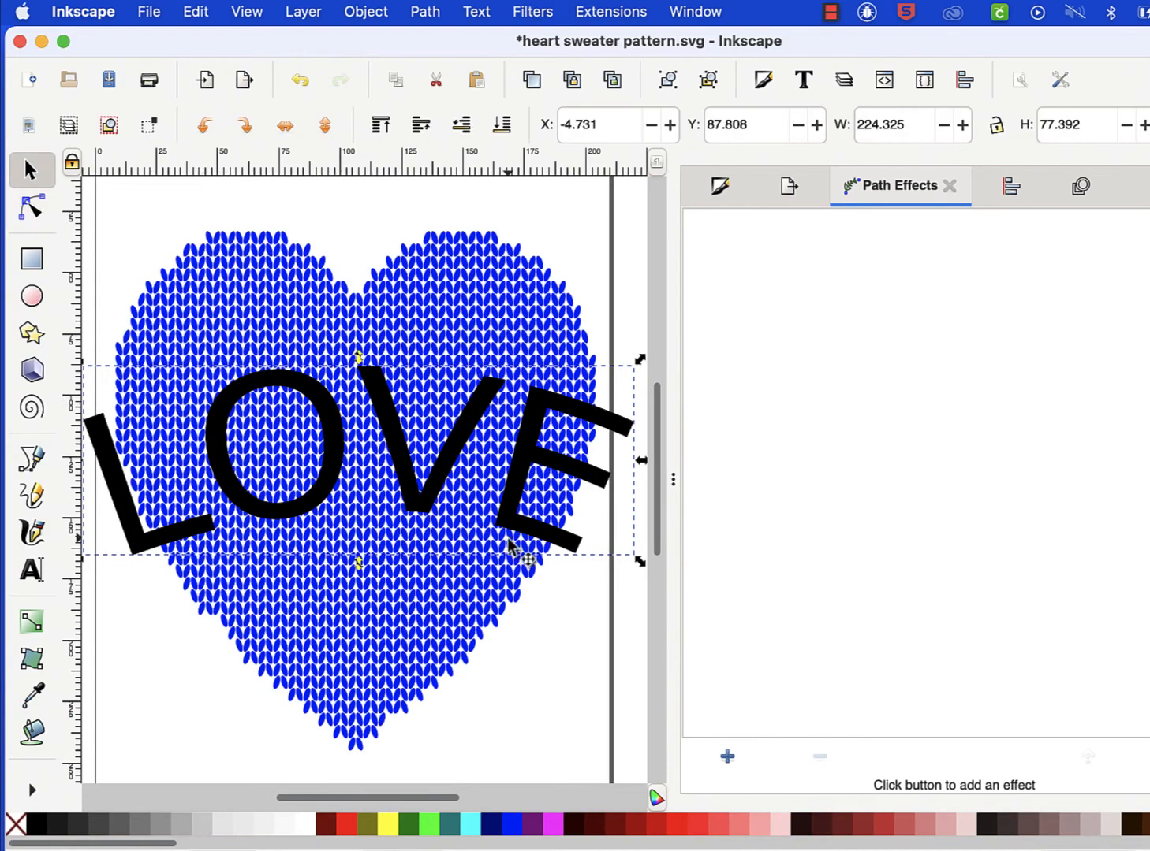
Duplicate the LOVE path and give the copy a pale pink ffd5d5 fill at about 63% opacity
click(442, 422)
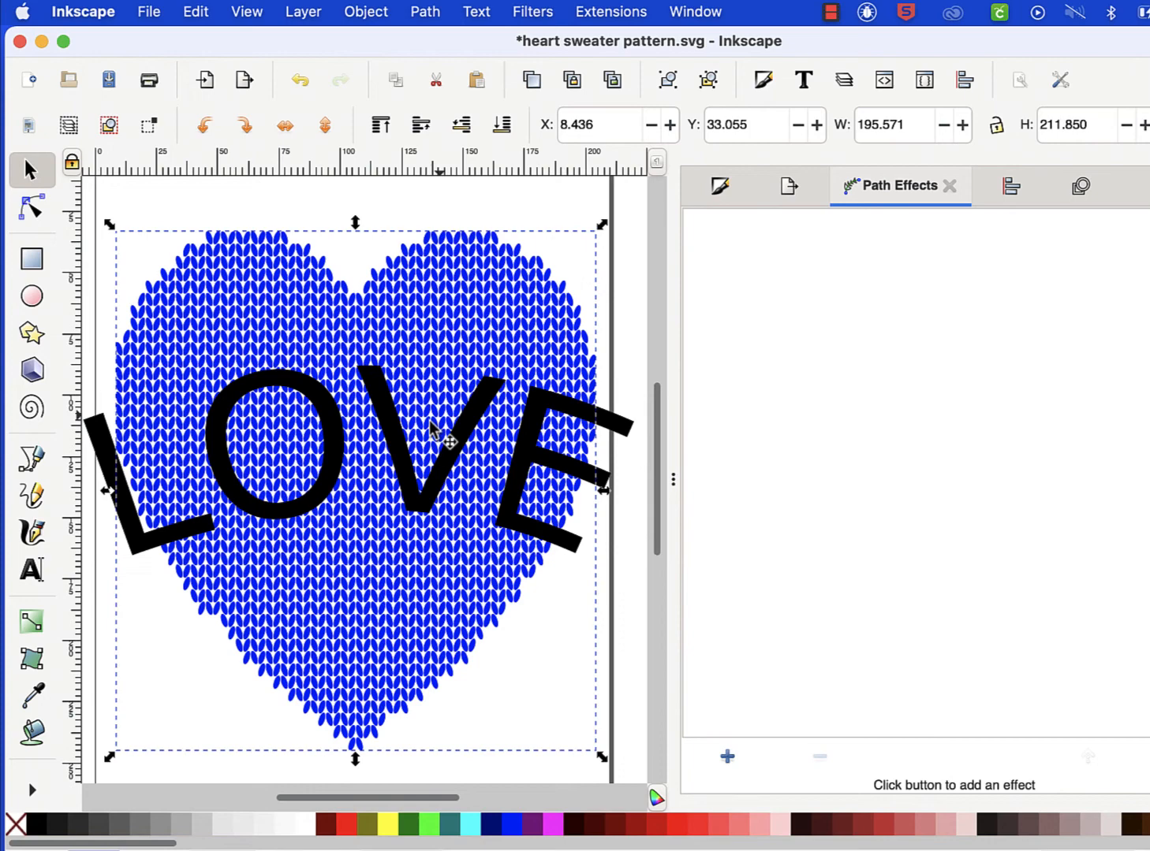
click(401, 463)
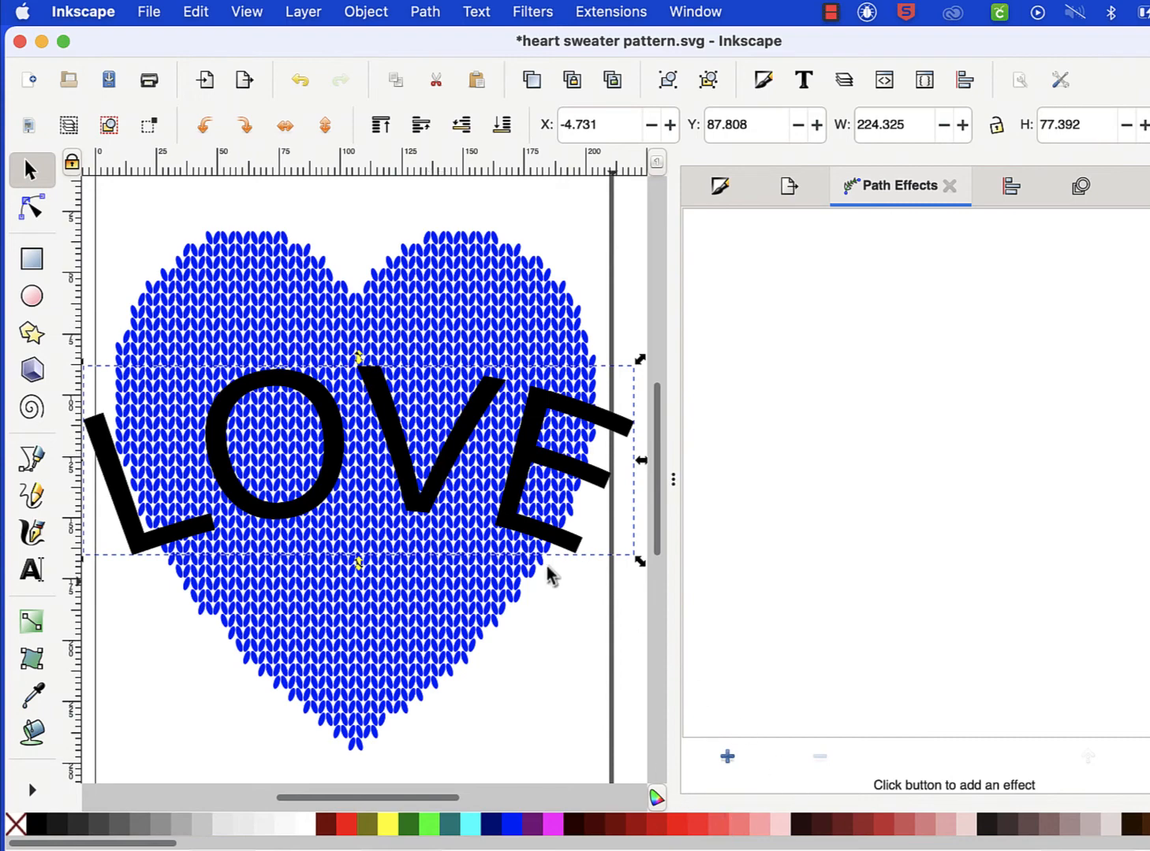
click(196, 12)
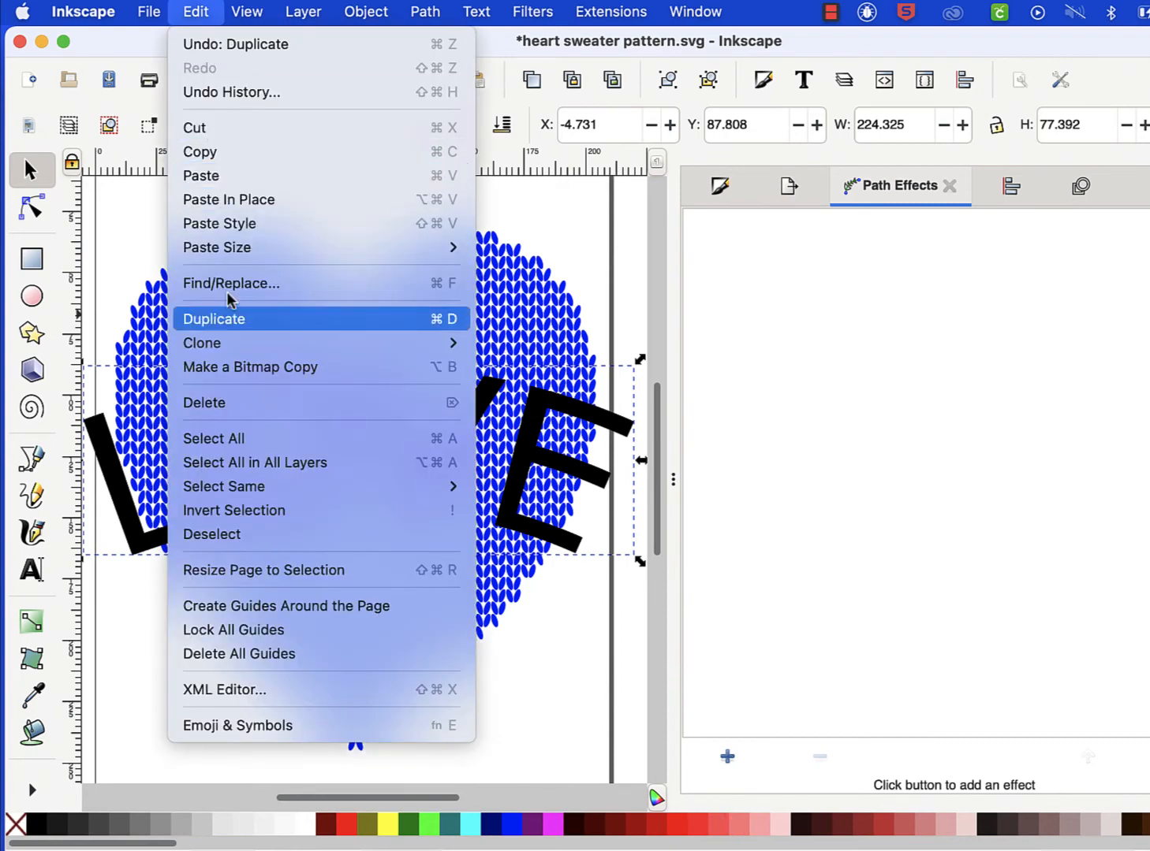
click(775, 824)
click(781, 824)
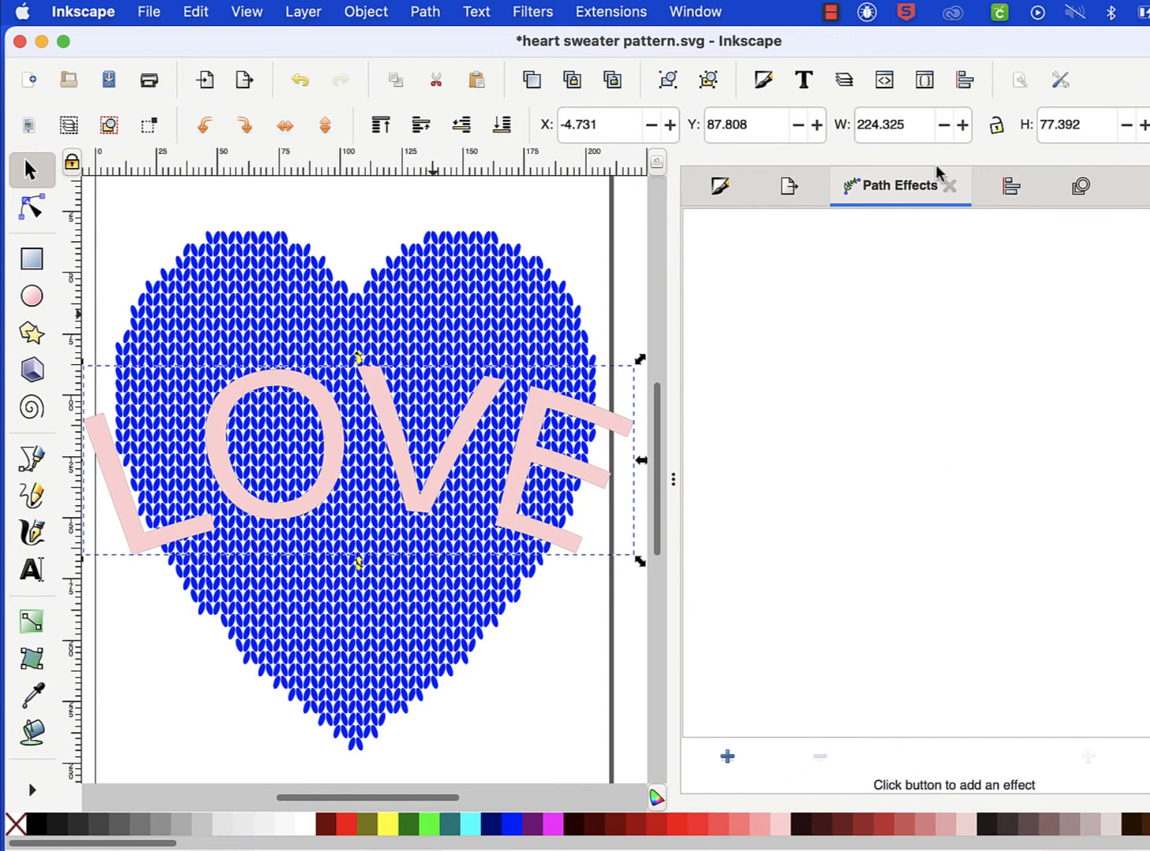
click(721, 189)
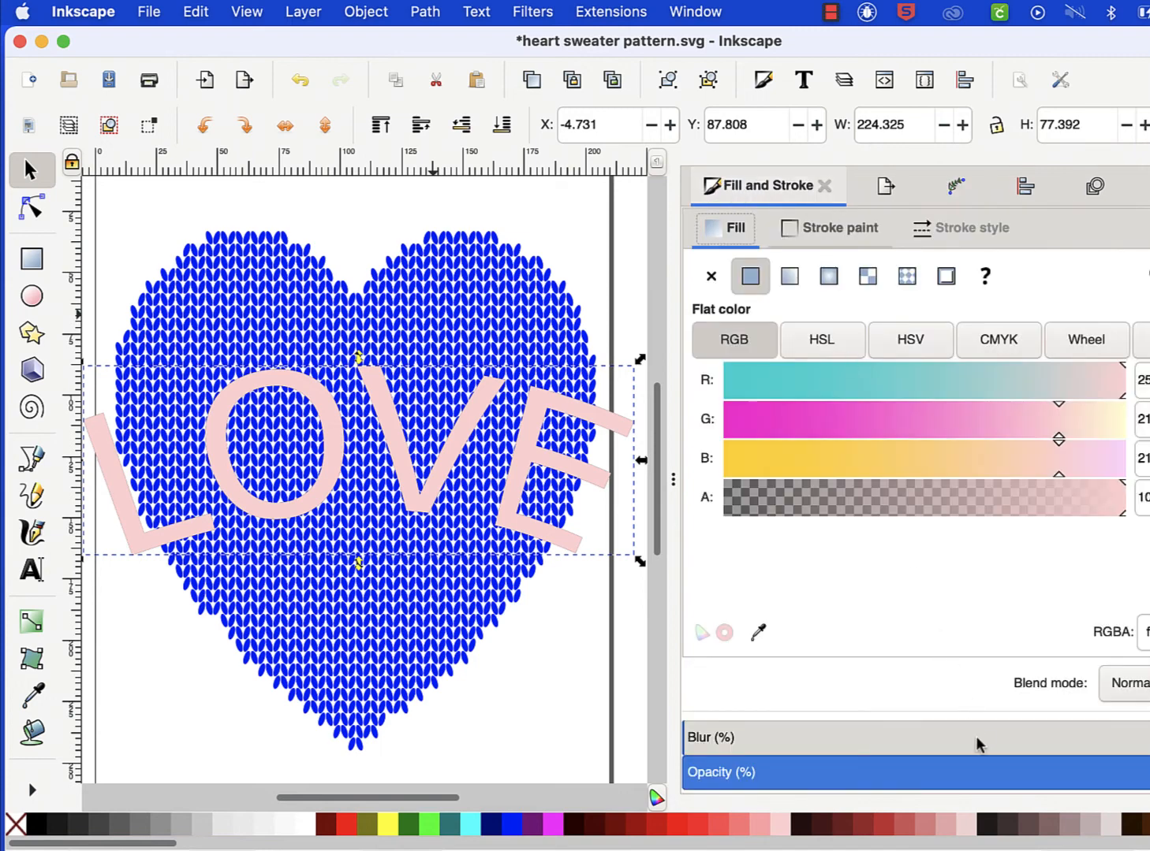
click(979, 763)
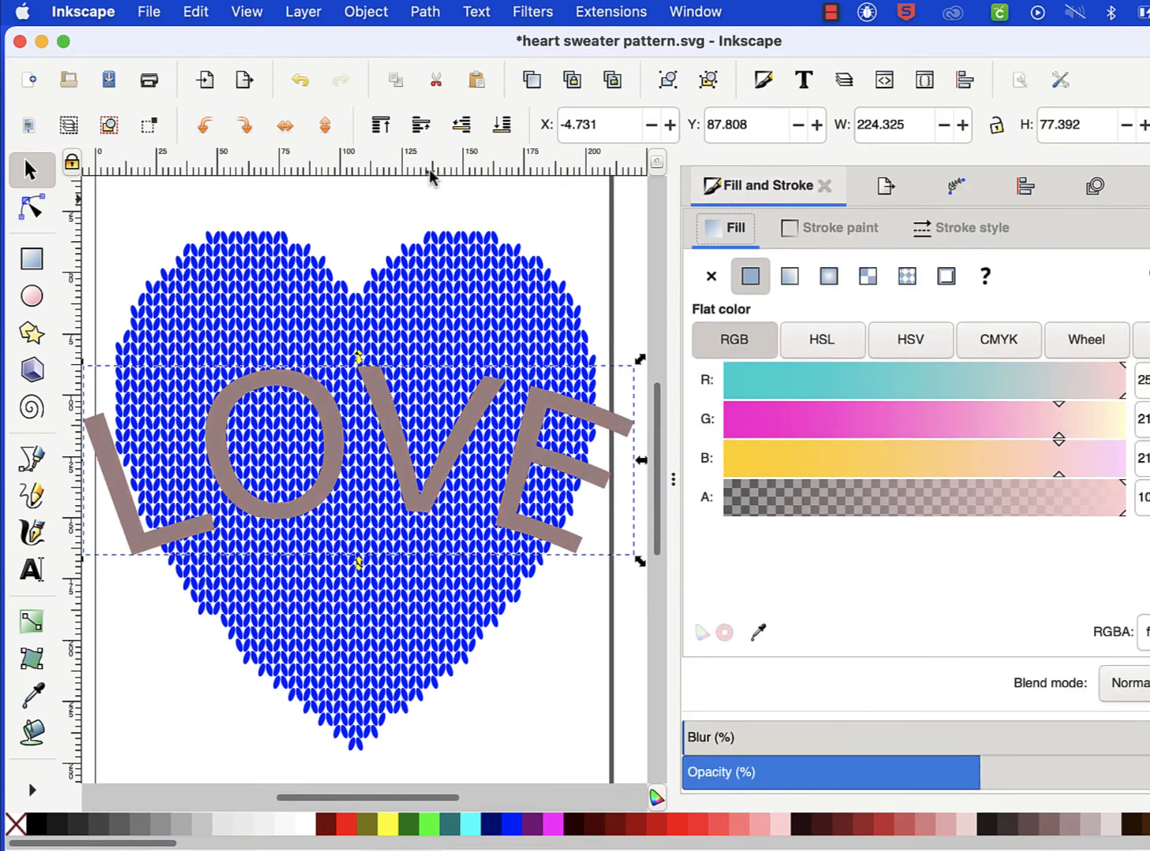
Apply a Dynamic Offset to the pink LOVE copy and expand it about 2.2 mm beyond the letters' outline
click(425, 12)
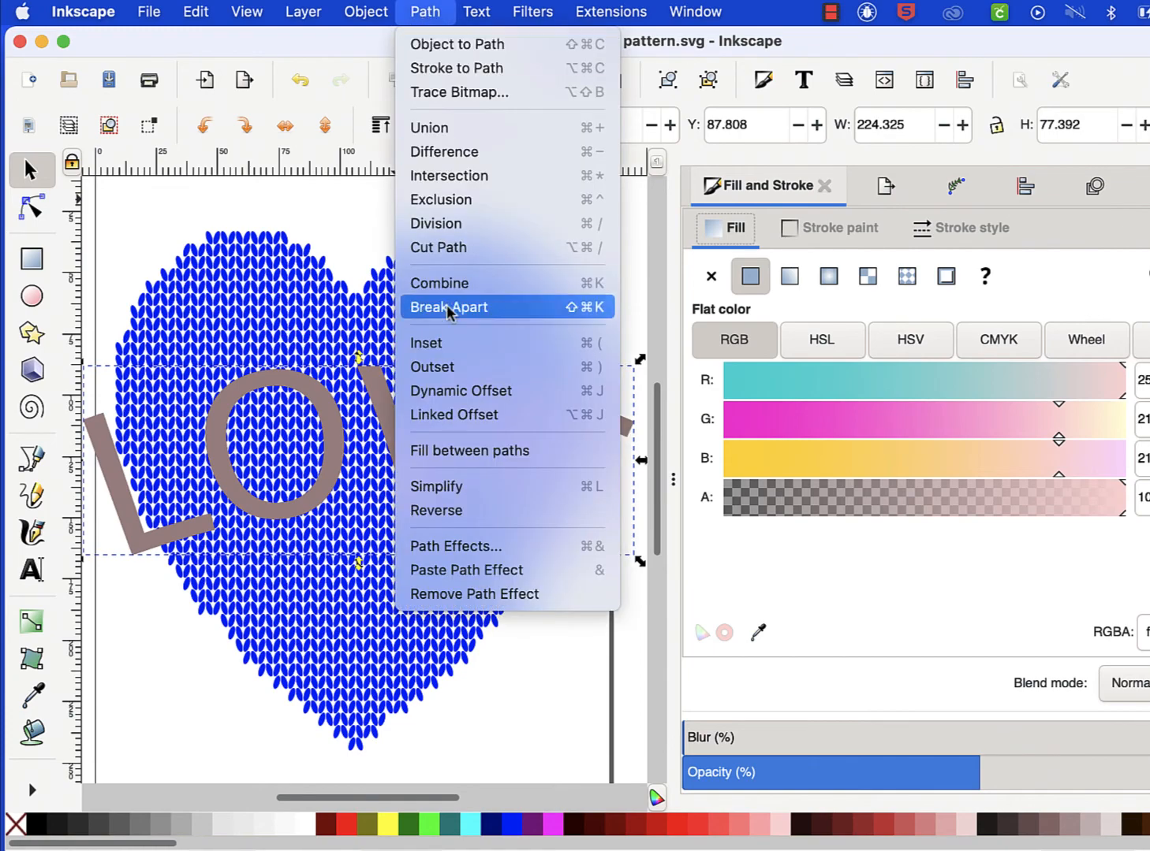
click(468, 394)
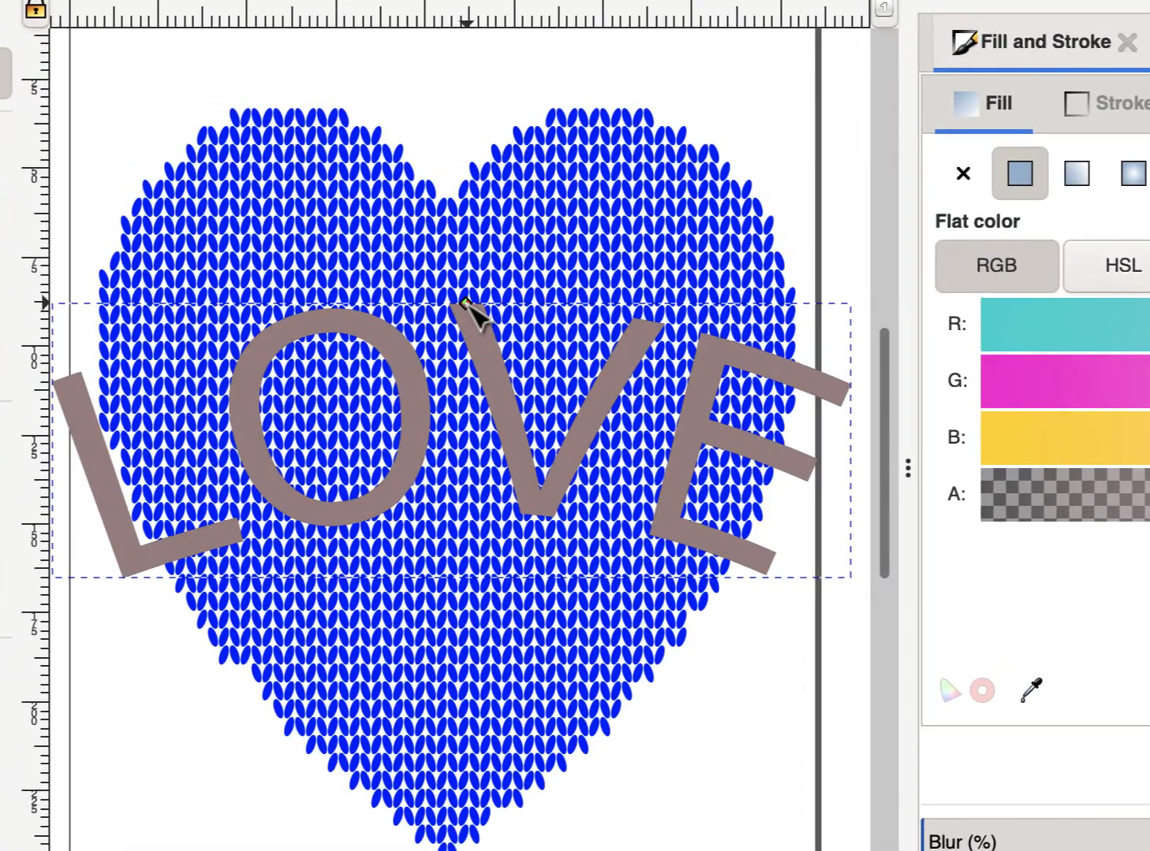
drag(463, 301, 468, 299)
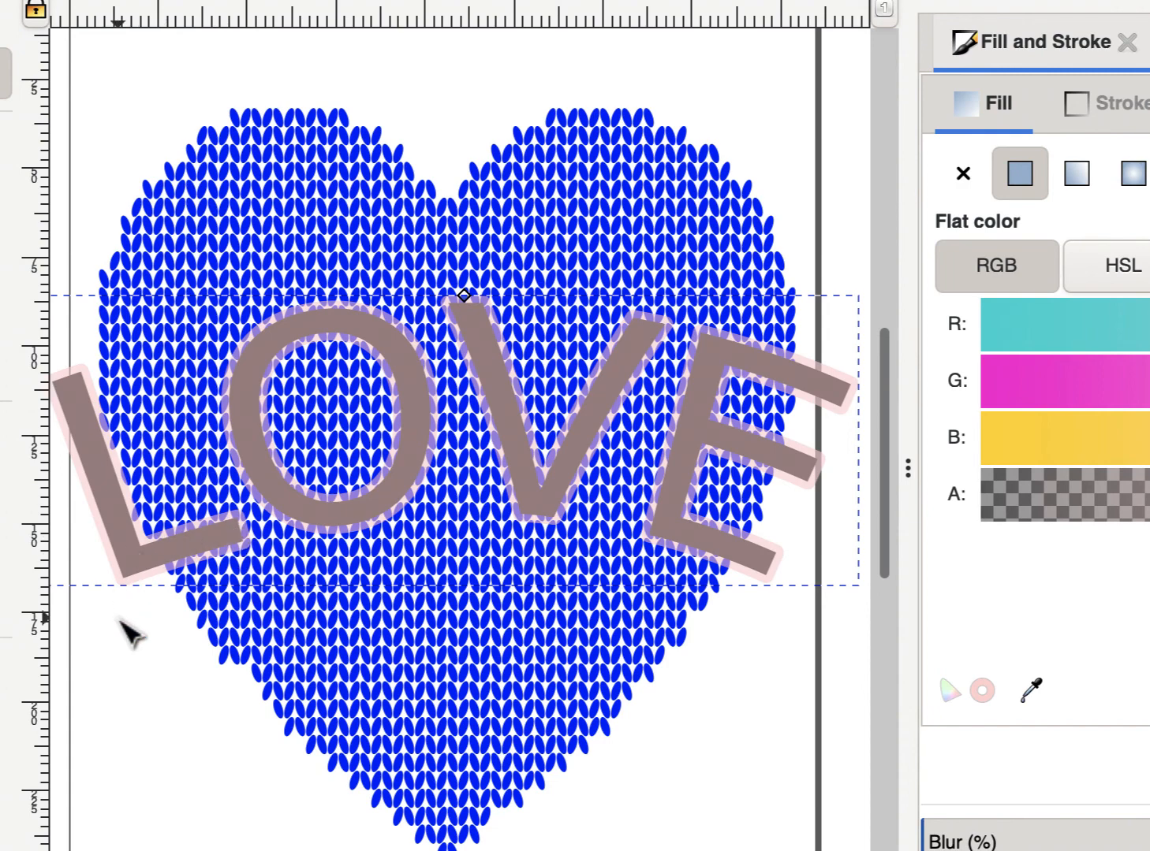
key(plus)
key(plus)
key(plus)
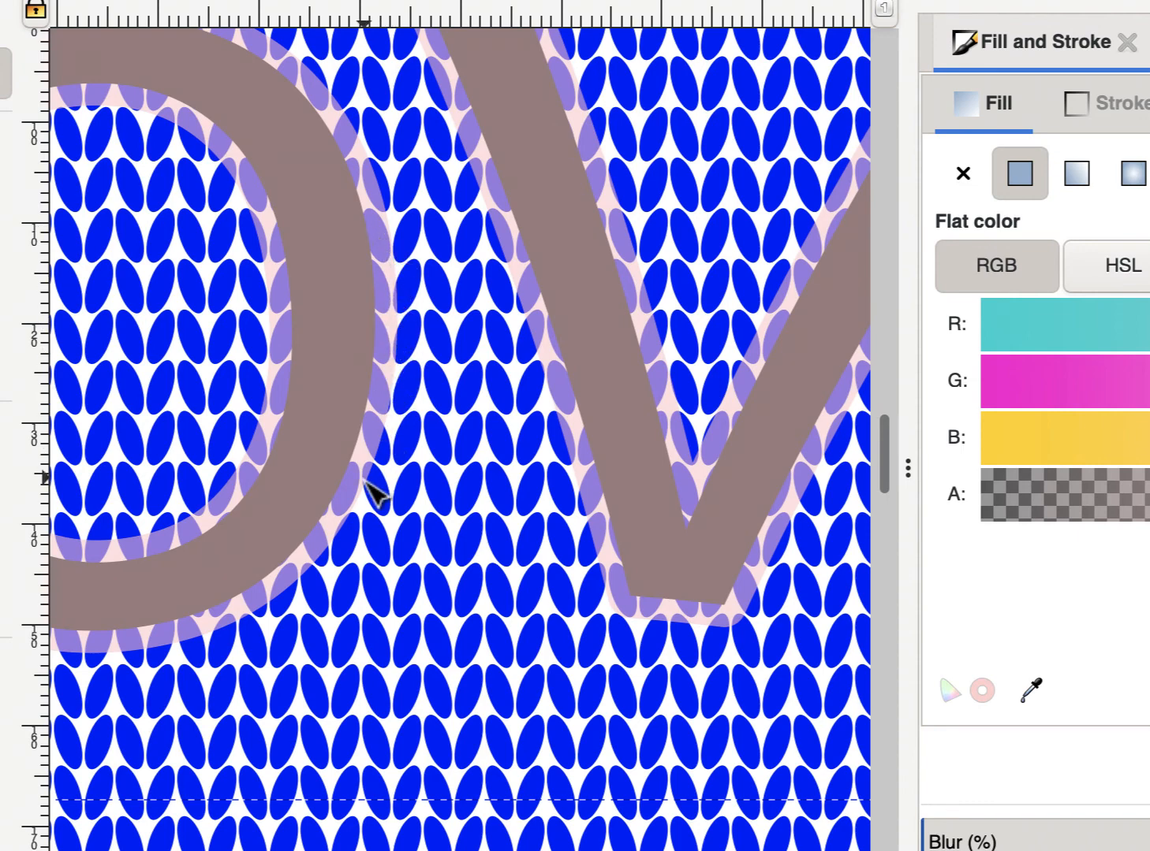
scroll(371, 489, down, 2)
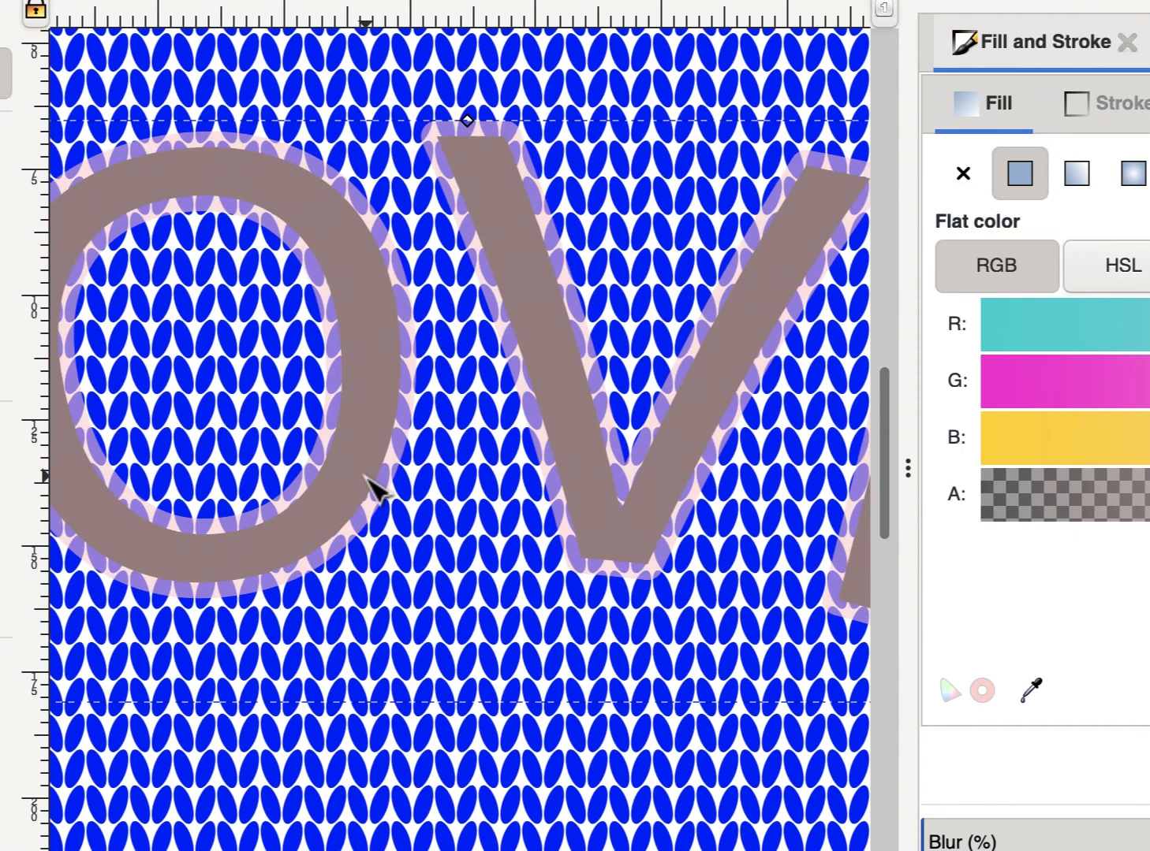
scroll(376, 487, down, 2)
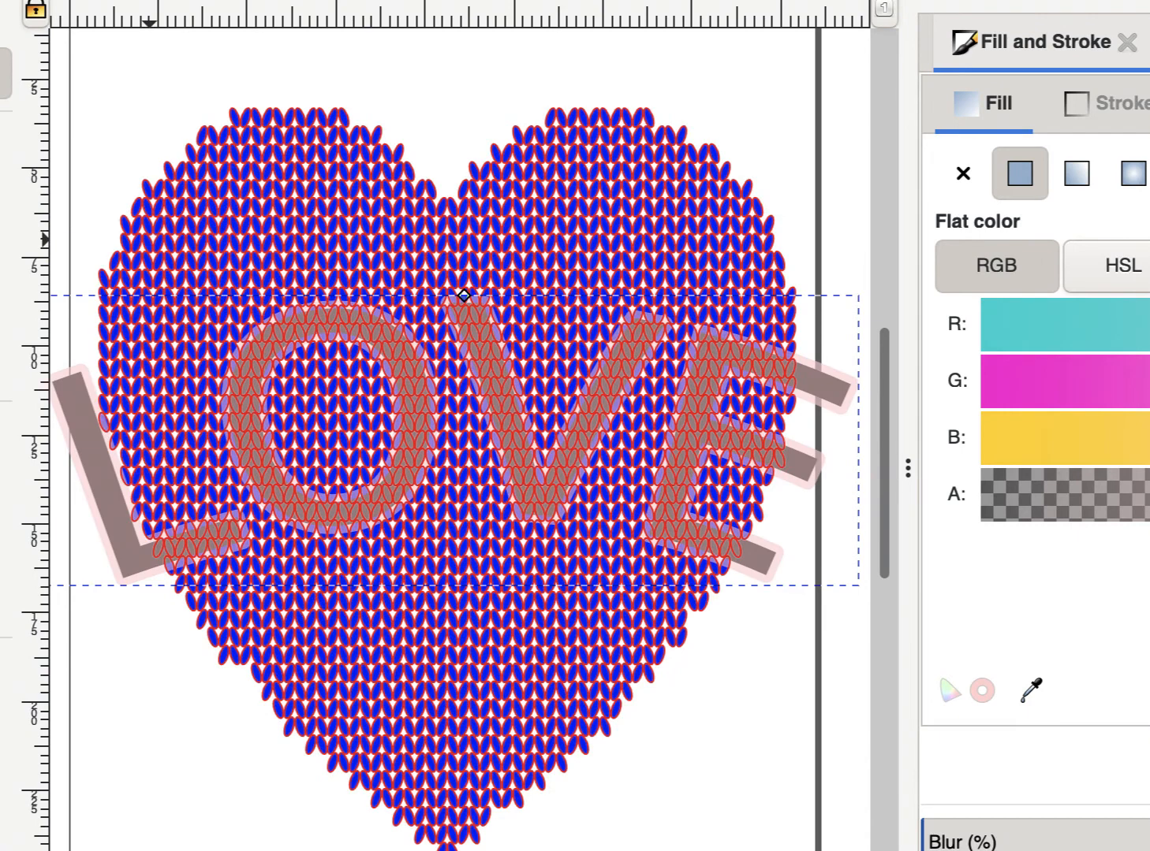
Subtract the expanded pink LOVE from the blue stitch heart with Difference
key(s)
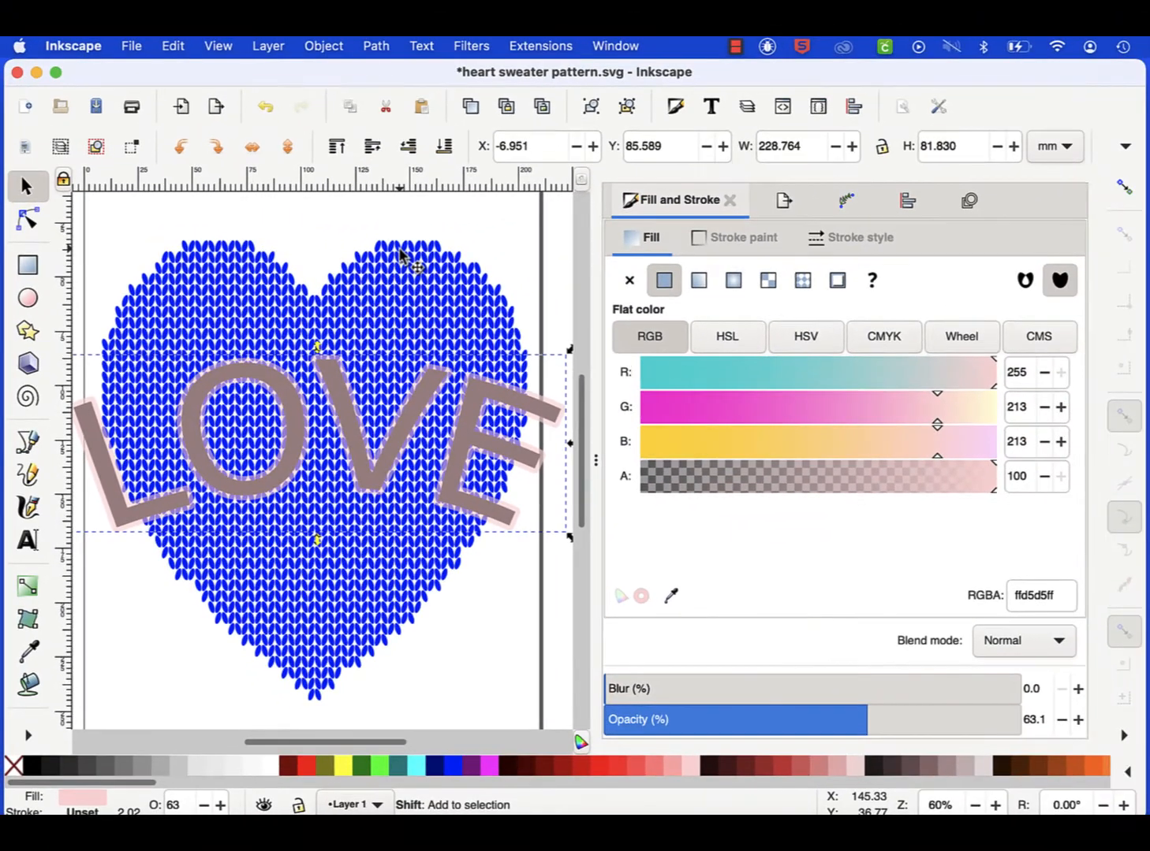
shift+click(451, 223)
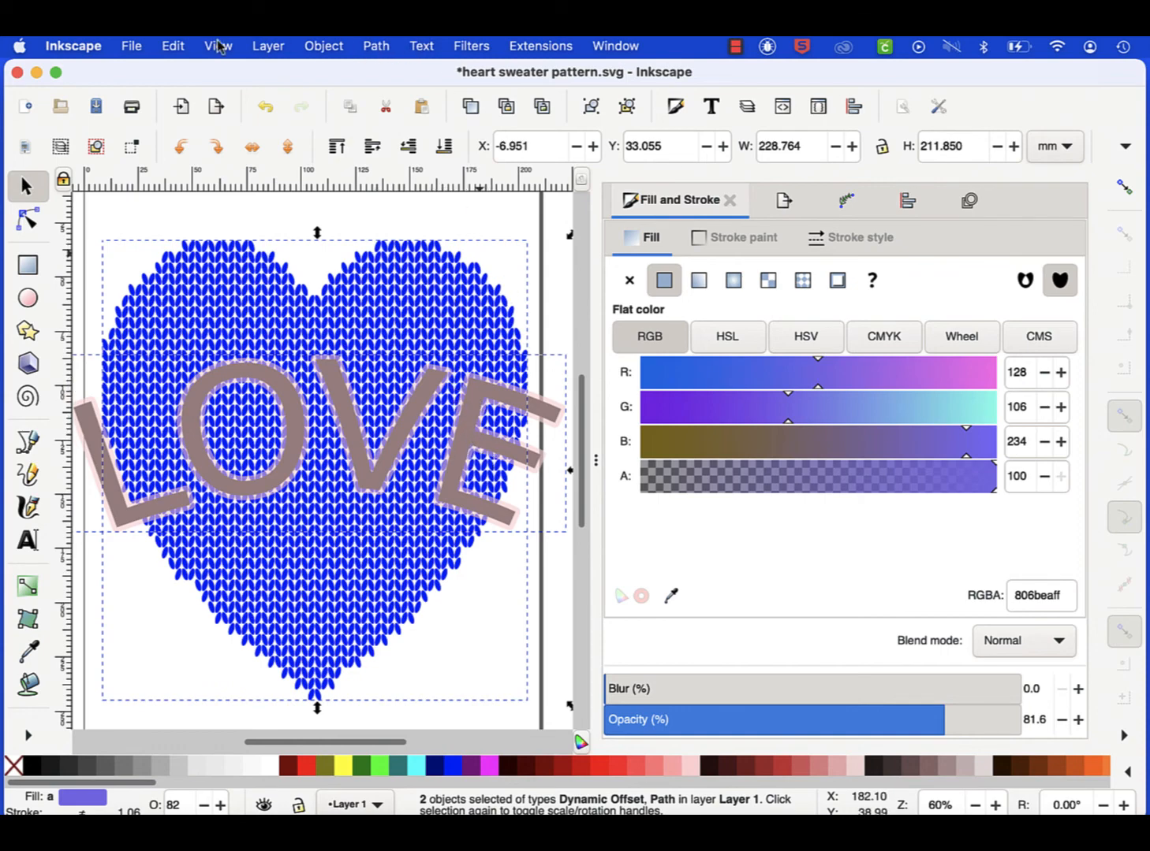
click(373, 48)
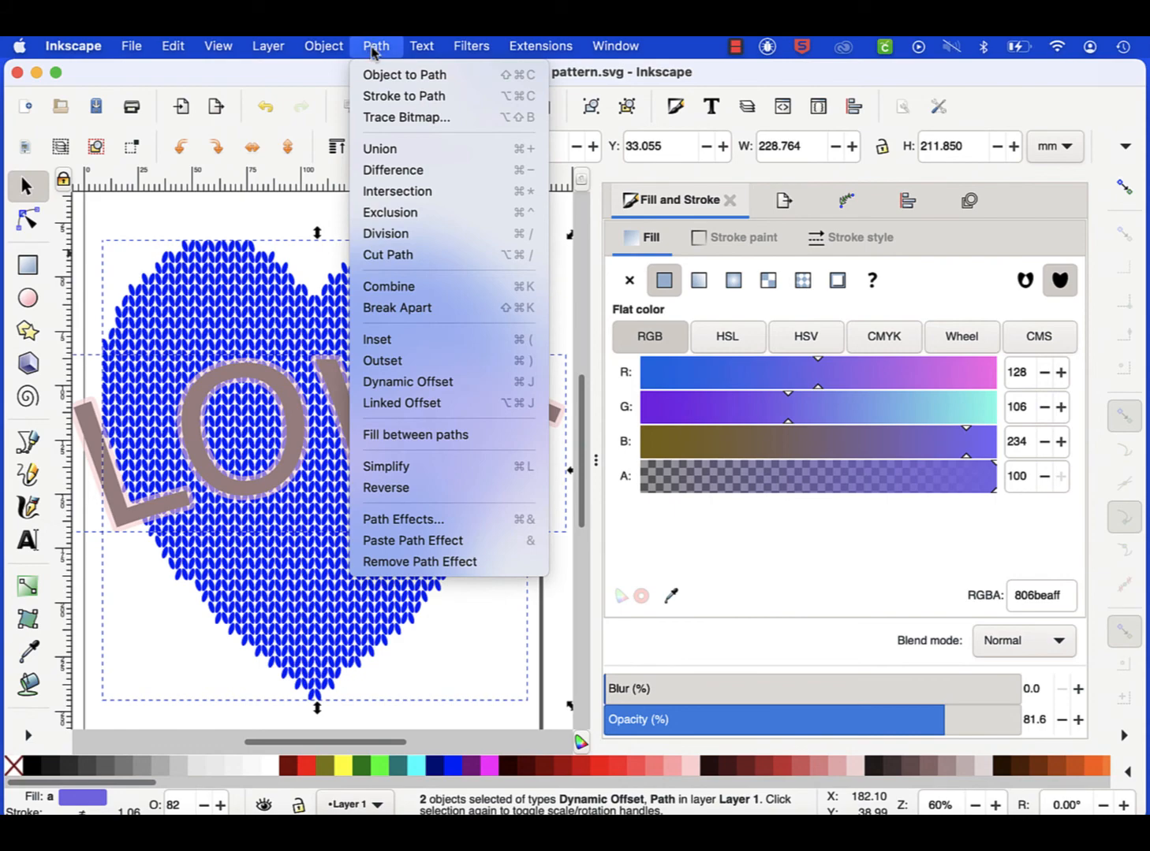
click(385, 175)
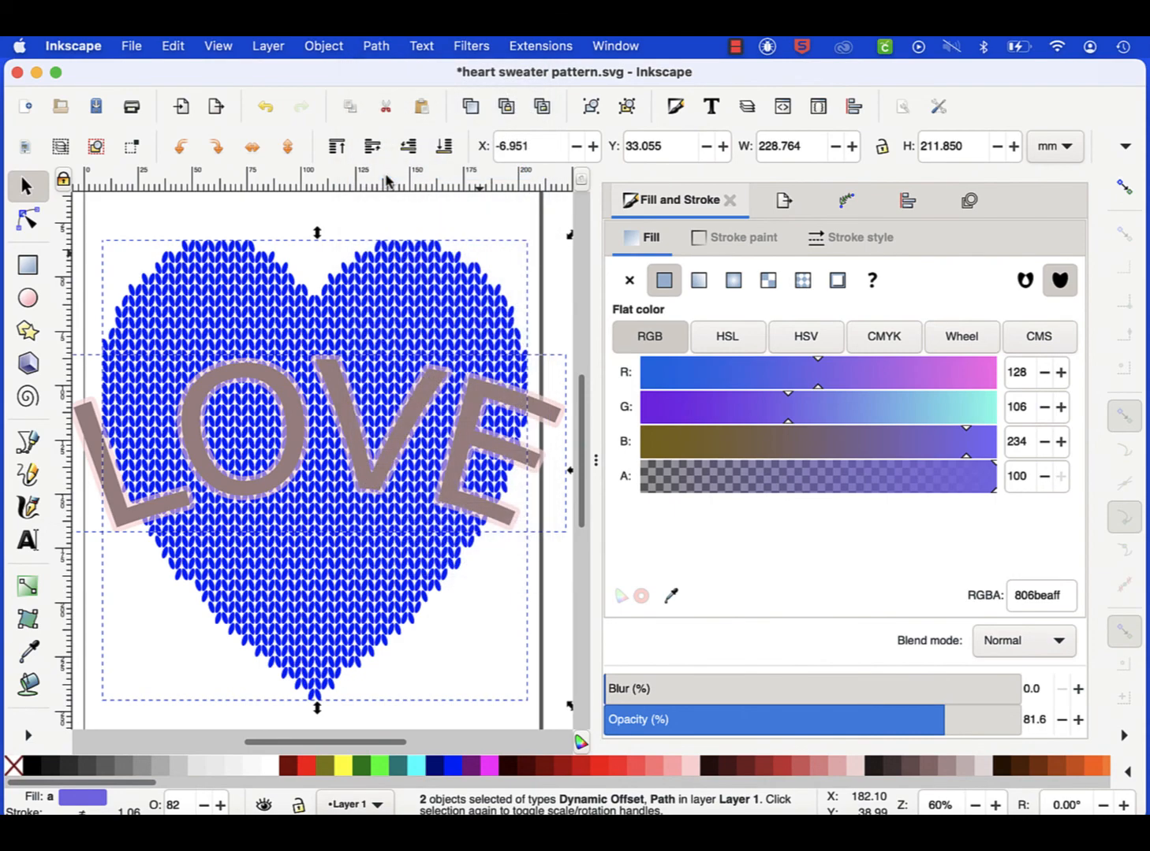
click(153, 608)
Unite the black LOVE path with the cut-out stitch heart into one path with Union
click(300, 371)
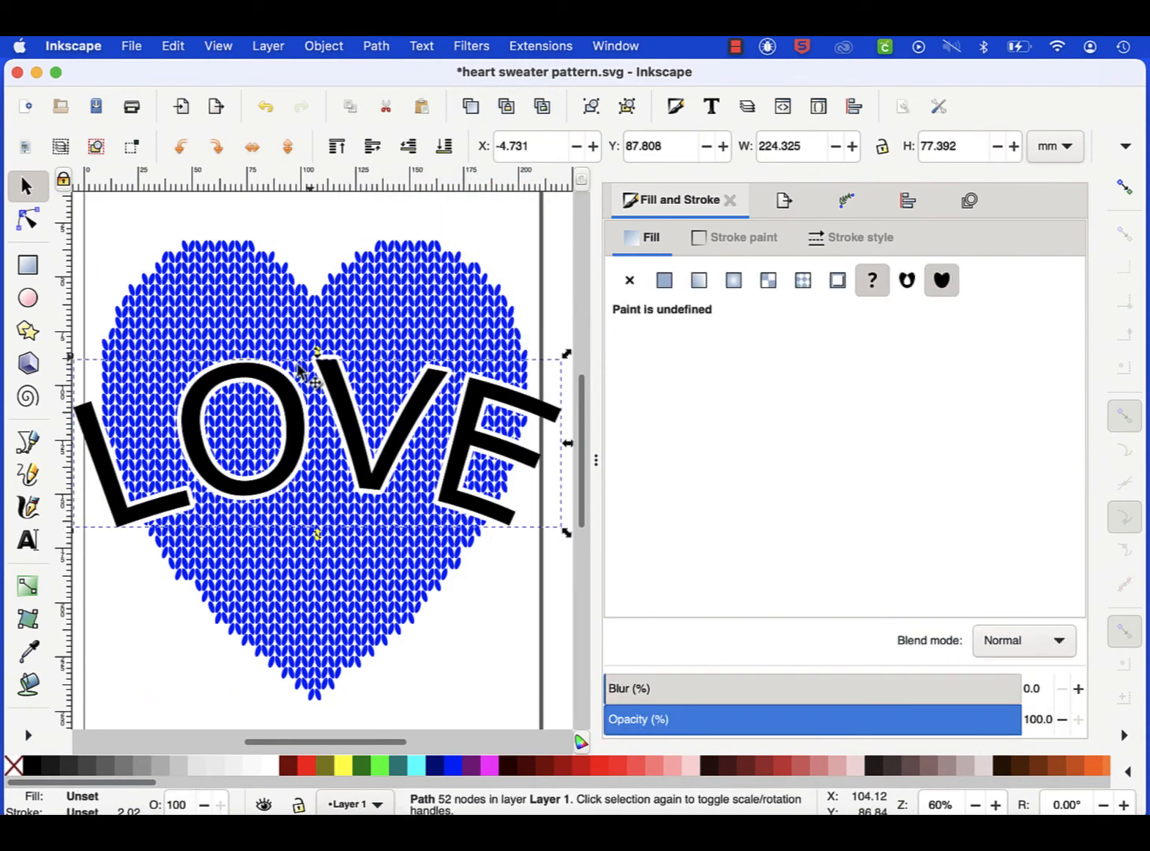
shift+click(395, 319)
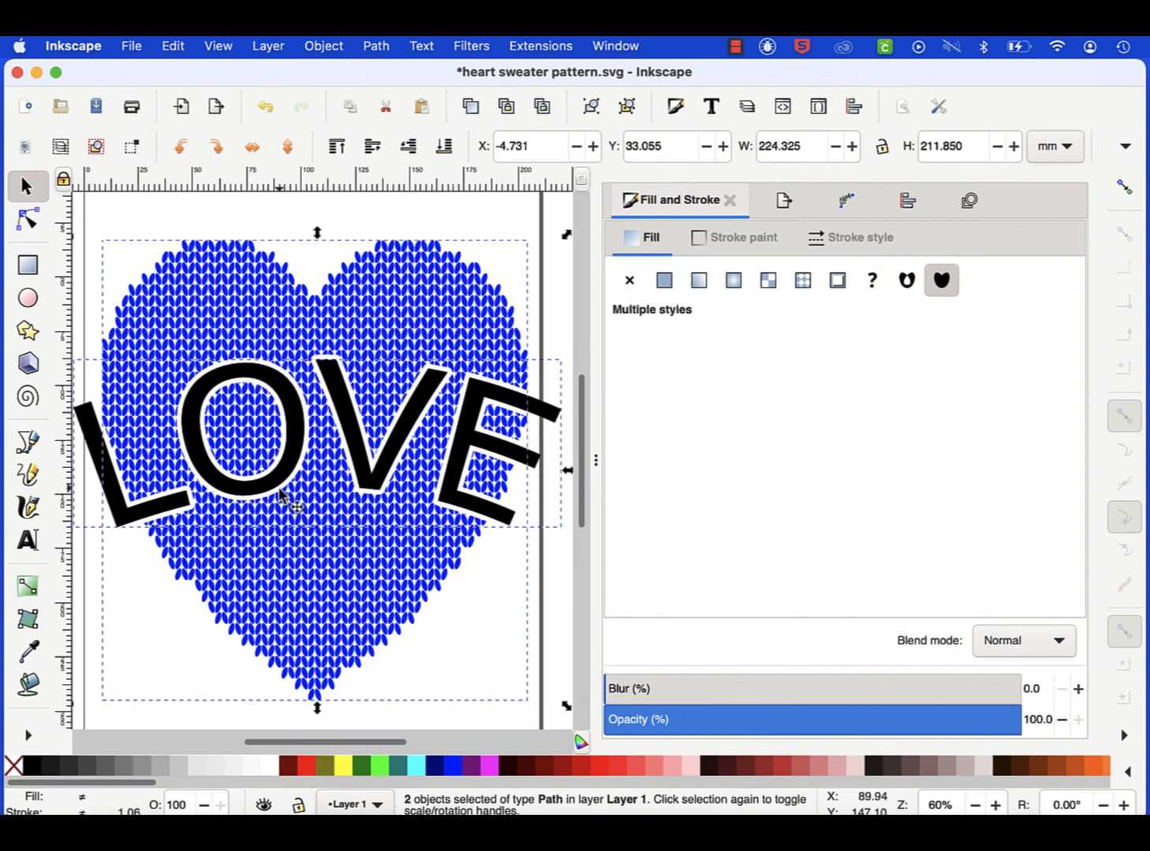
click(376, 45)
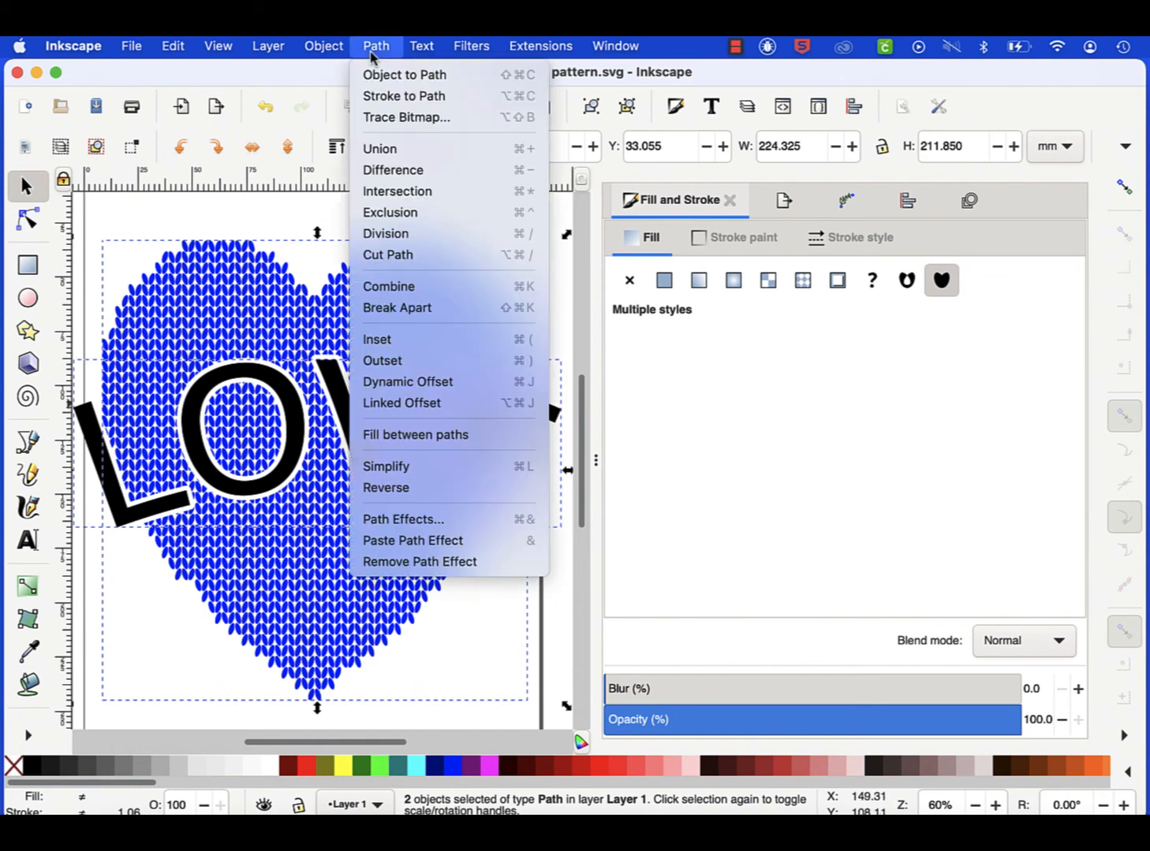
click(377, 149)
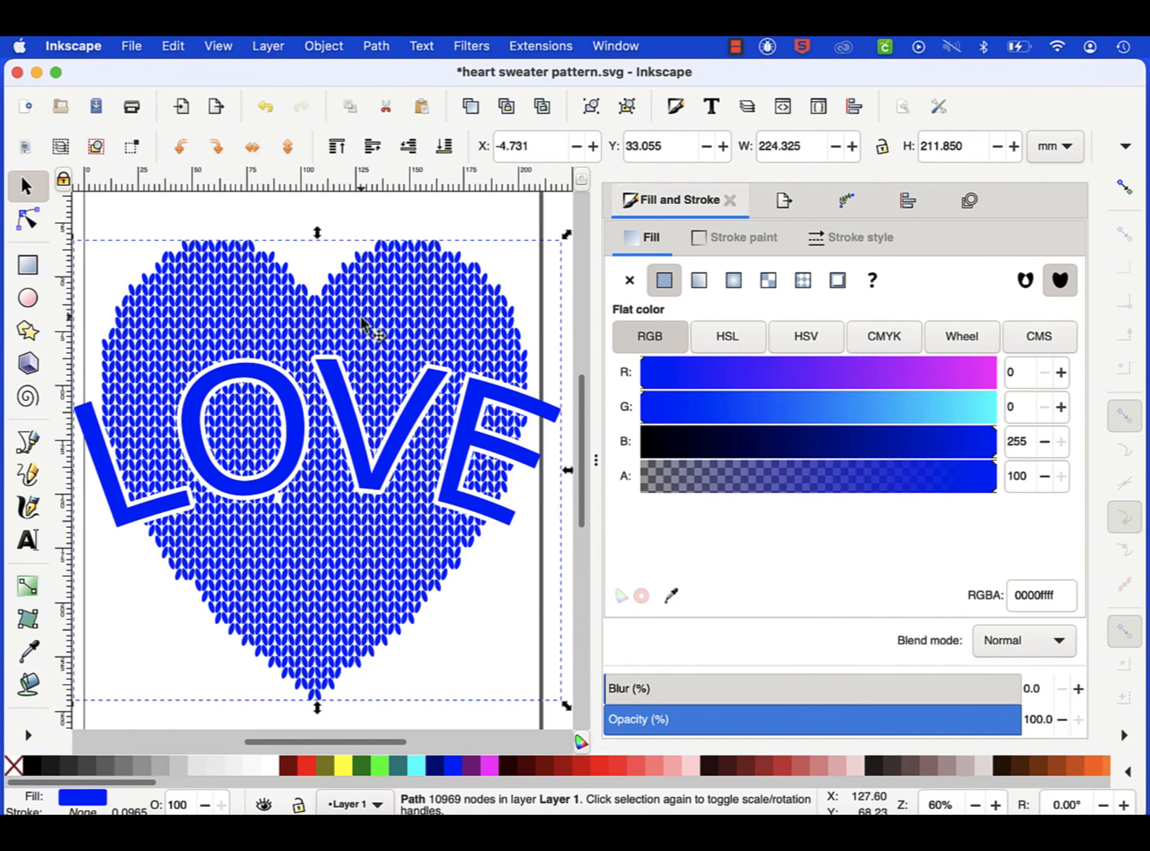
Save the heart sweater pattern document
scroll(371, 328, left, 2)
scroll(359, 454, right, 1)
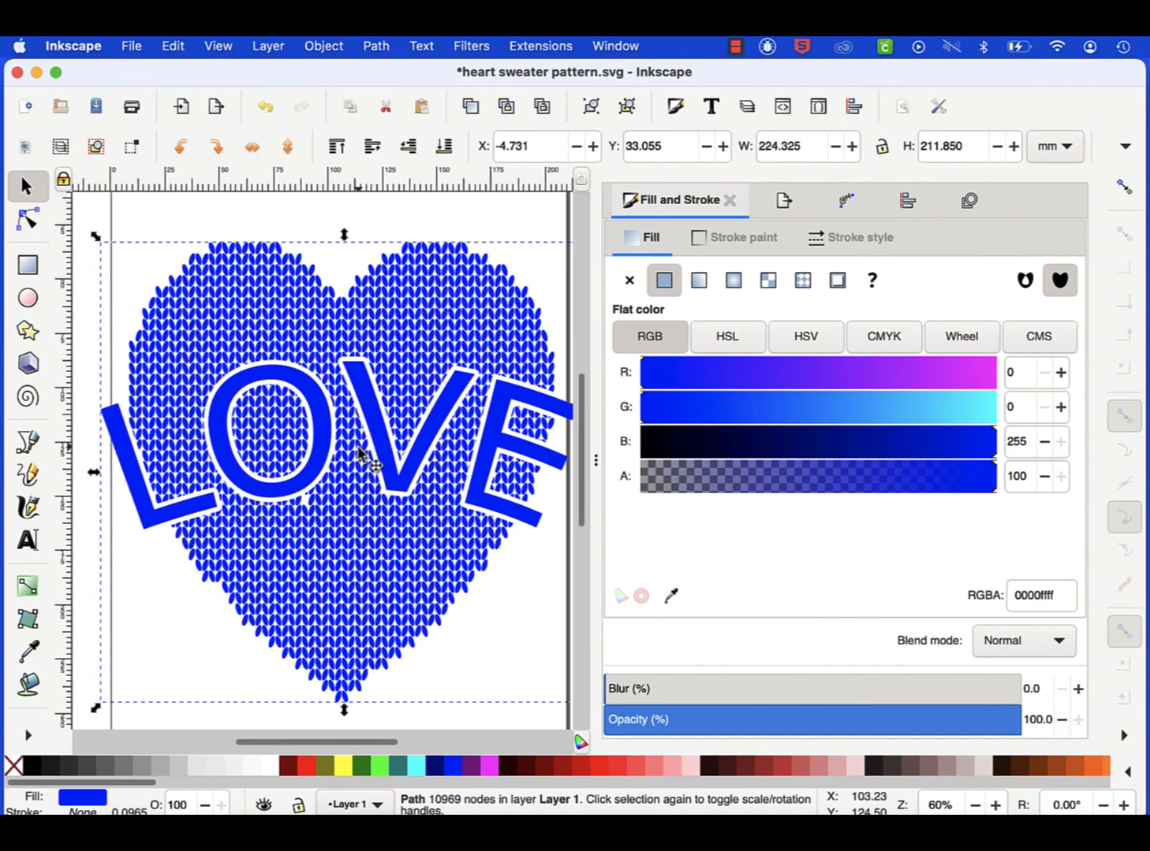
scroll(359, 453, down, 1)
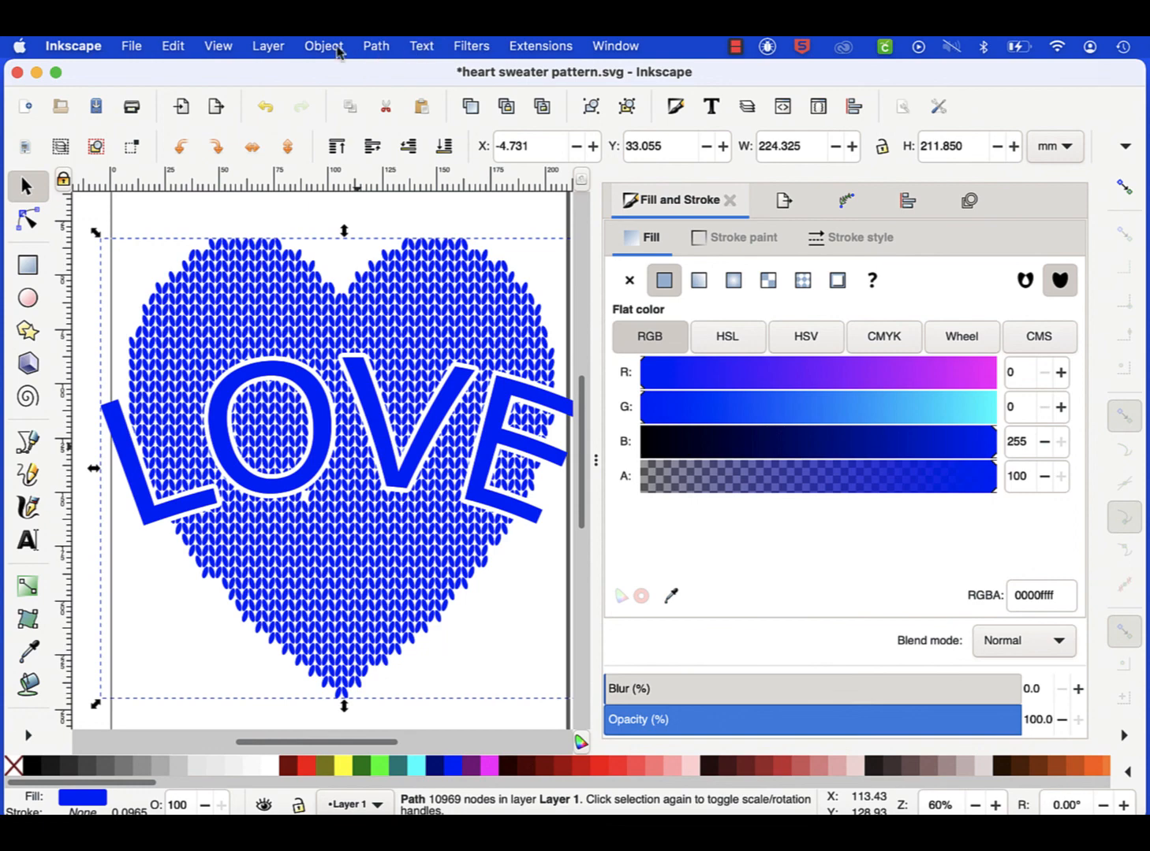
click(131, 46)
click(144, 192)
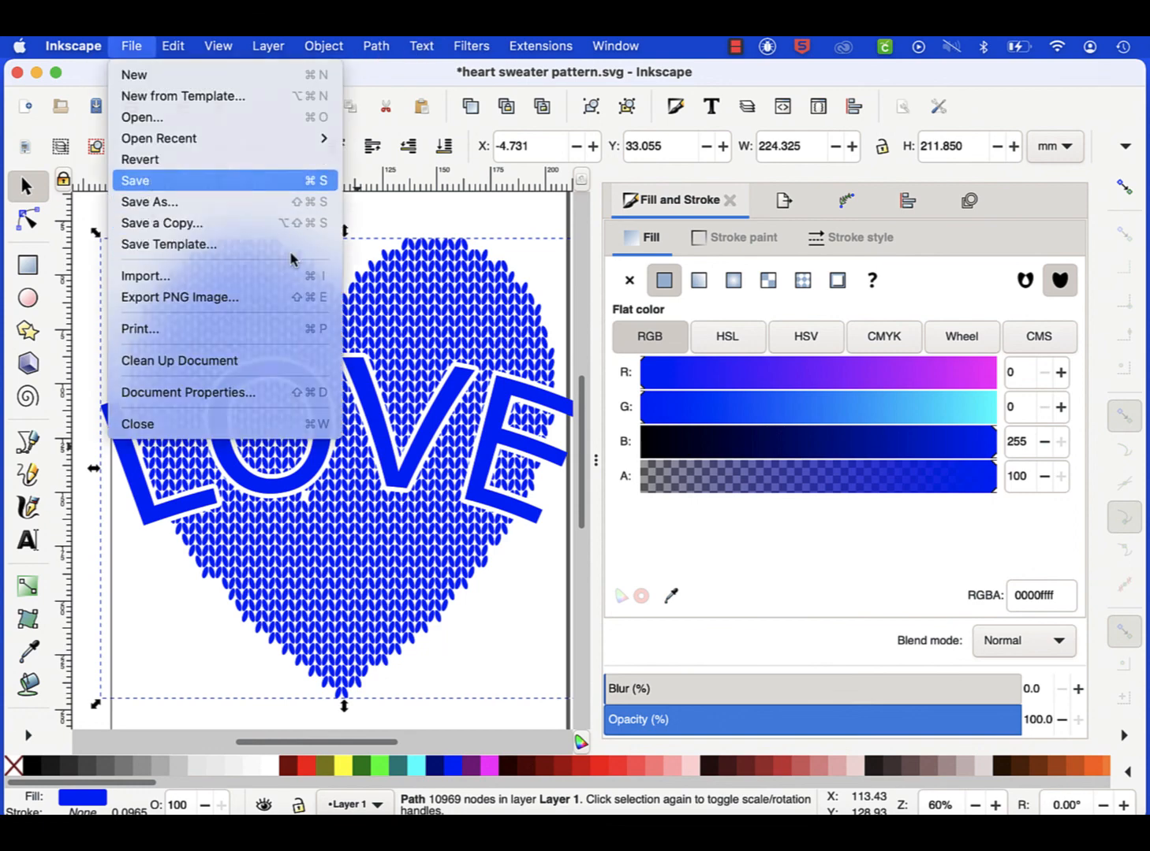